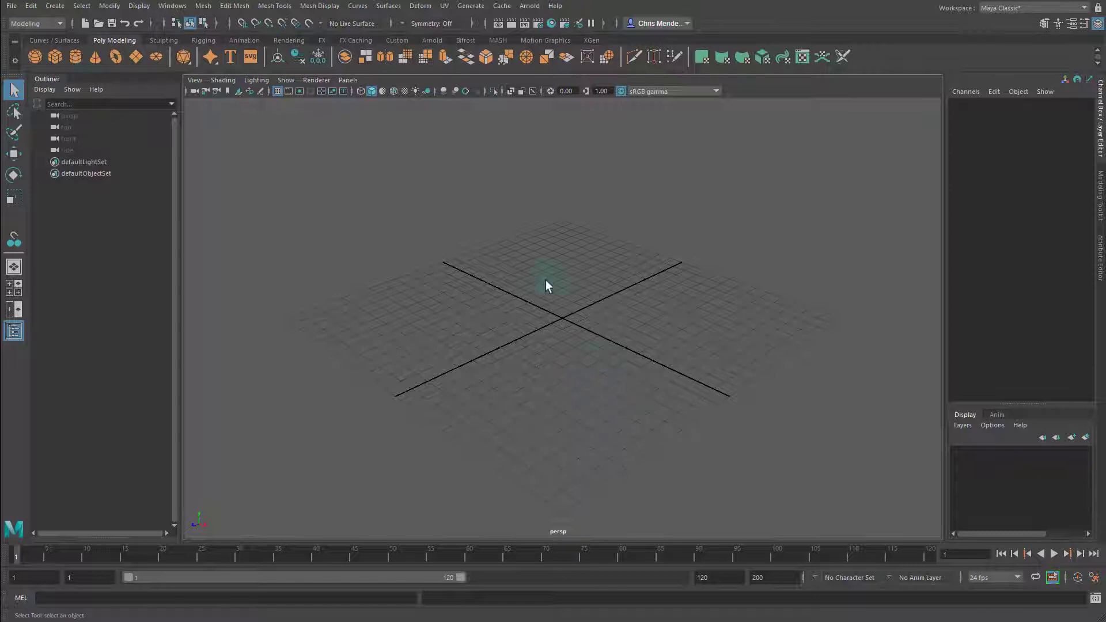
Step: Start a new project in the Project Window, named with the artist's first initial and surname followed by "_Learning"
{"action": "left_click", "coordinate": [10, 8]}
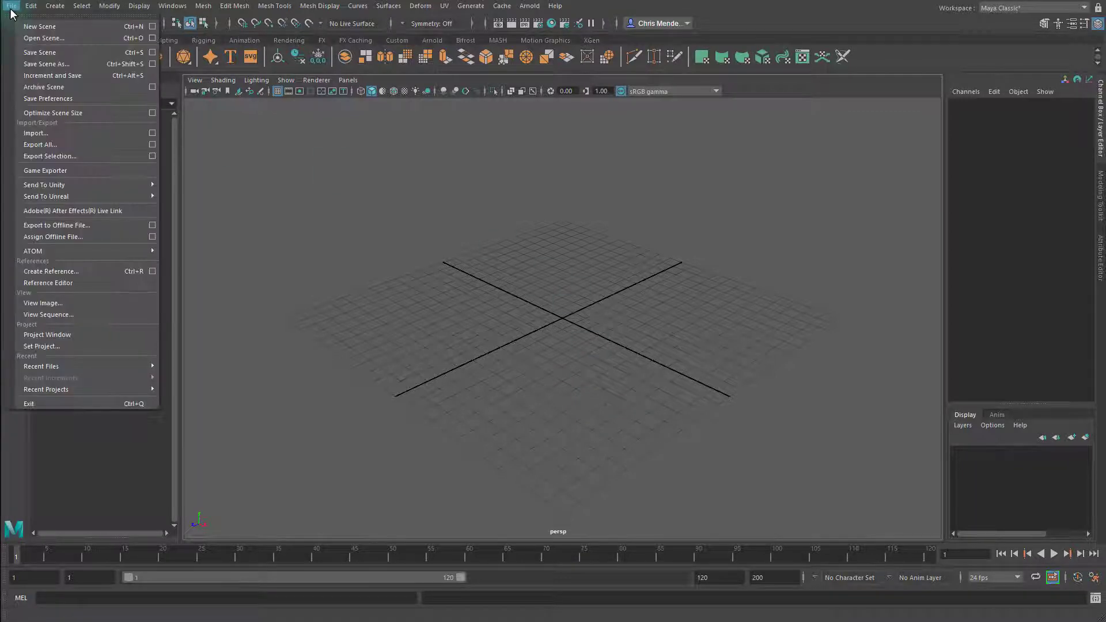
{"action": "left_click", "coordinate": [63, 334]}
{"action": "left_click_drag", "start_coordinate": [482, 141], "coordinate": [505, 143]}
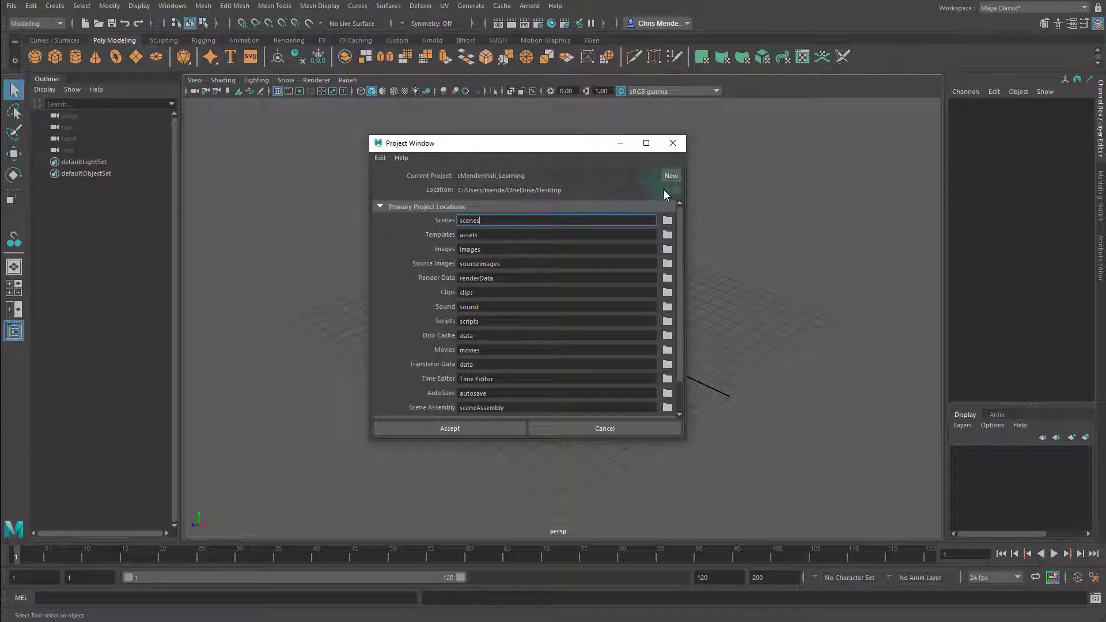
{"action": "left_click", "coordinate": [671, 175]}
{"action": "double_click", "coordinate": [553, 178]}
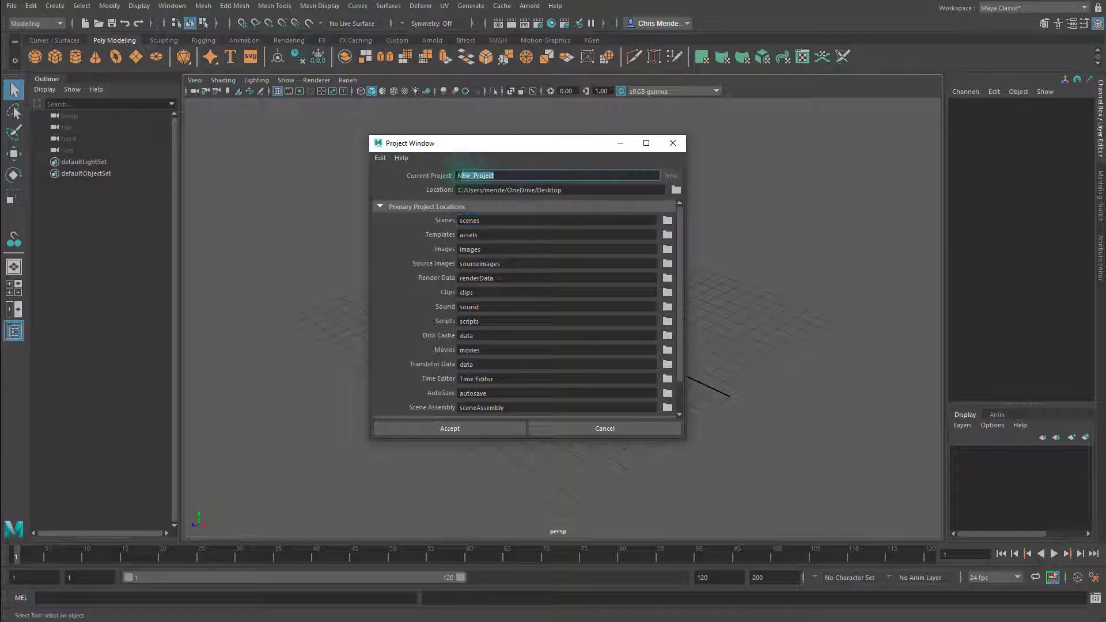
{"action": "type", "text": "cMendenhall_Learning"}
Step: Set the new project's location to the Desktop and accept the project with its default folder names
{"action": "left_click", "coordinate": [677, 191]}
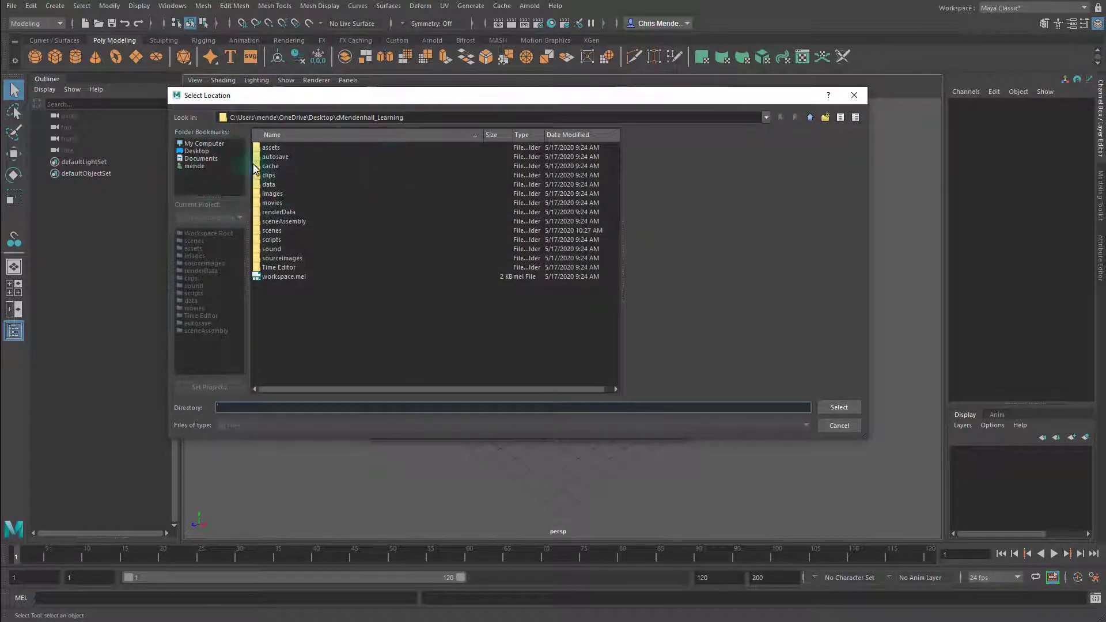
{"action": "left_click", "coordinate": [198, 150]}
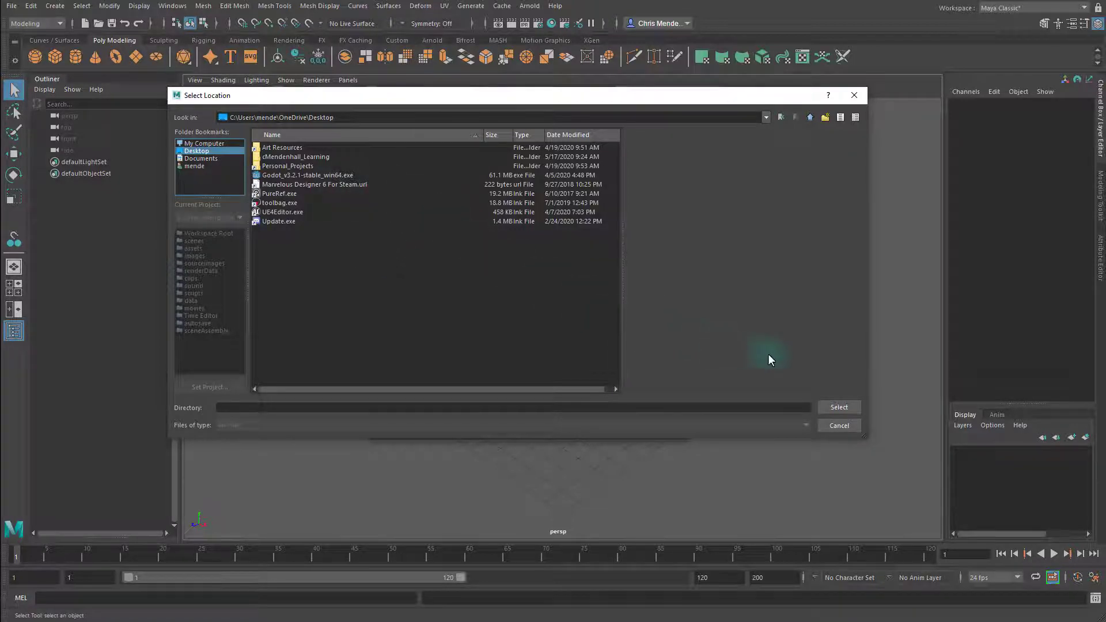
{"action": "left_click", "coordinate": [838, 407]}
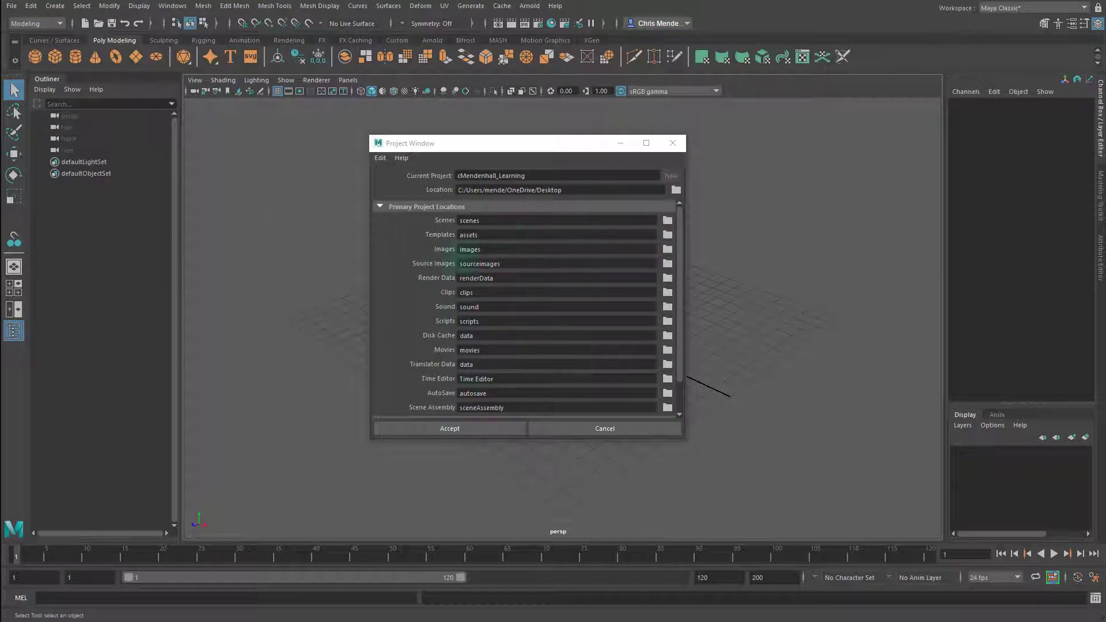
{"action": "scroll", "coordinate": [651, 345], "scroll_direction": "down", "scroll_amount": 1}
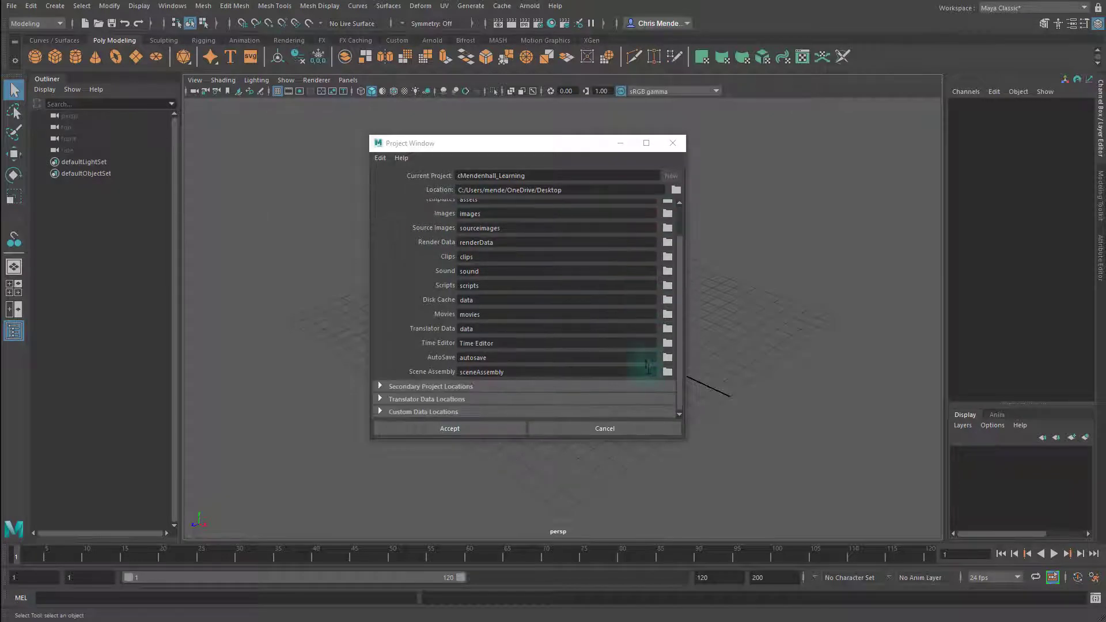
{"action": "scroll", "coordinate": [648, 366], "scroll_direction": "up", "scroll_amount": 1}
{"action": "left_click", "coordinate": [461, 424]}
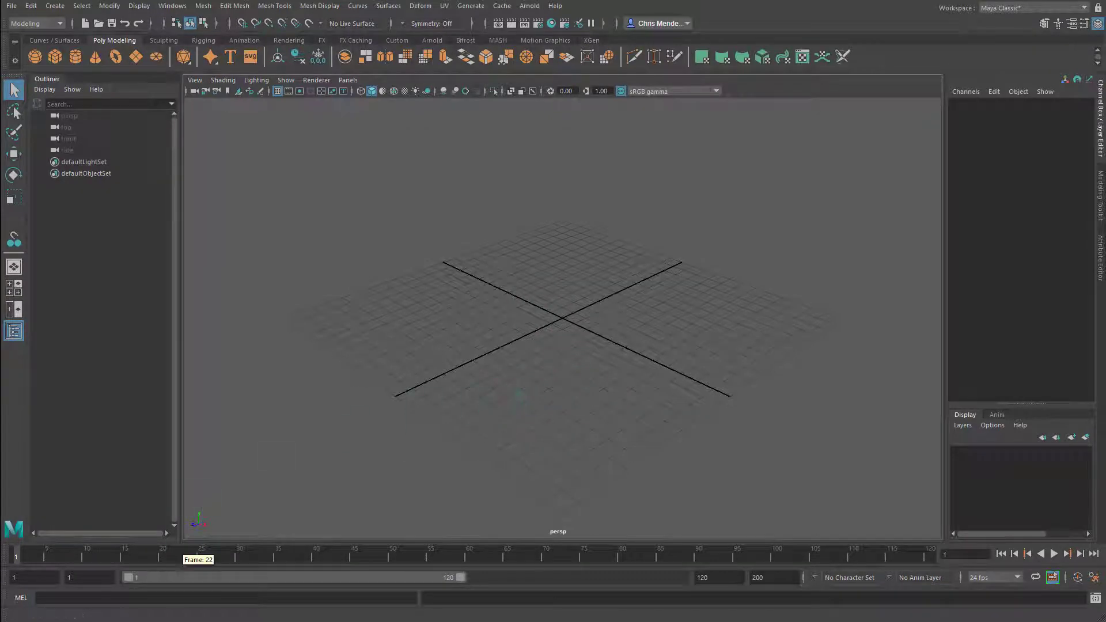
Step: Switch to File Explorer to examine the subfolders and workspace file inside the project folder, and return to Maya
{"action": "key", "text": "alt+Tab"}
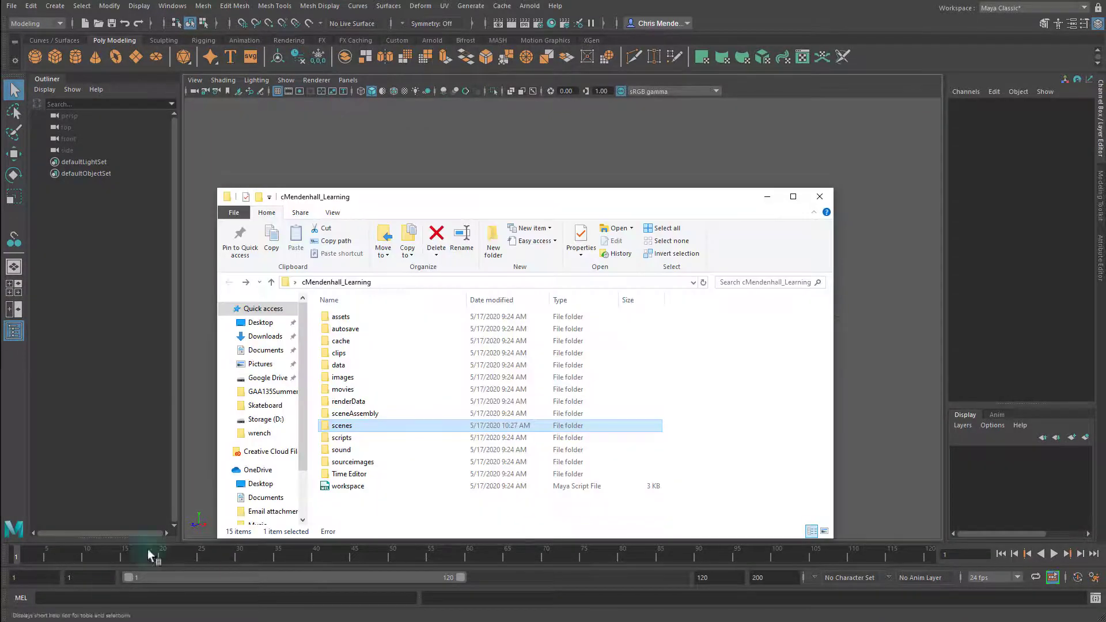
{"action": "left_click_drag", "start_coordinate": [455, 190], "coordinate": [490, 130]}
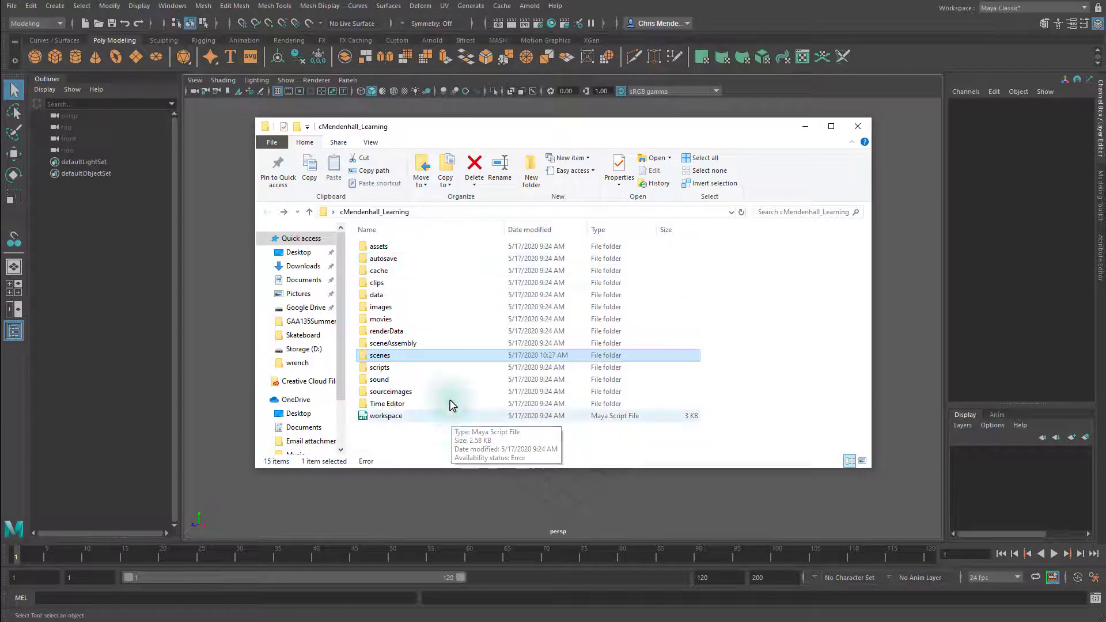
{"action": "left_click", "coordinate": [752, 372]}
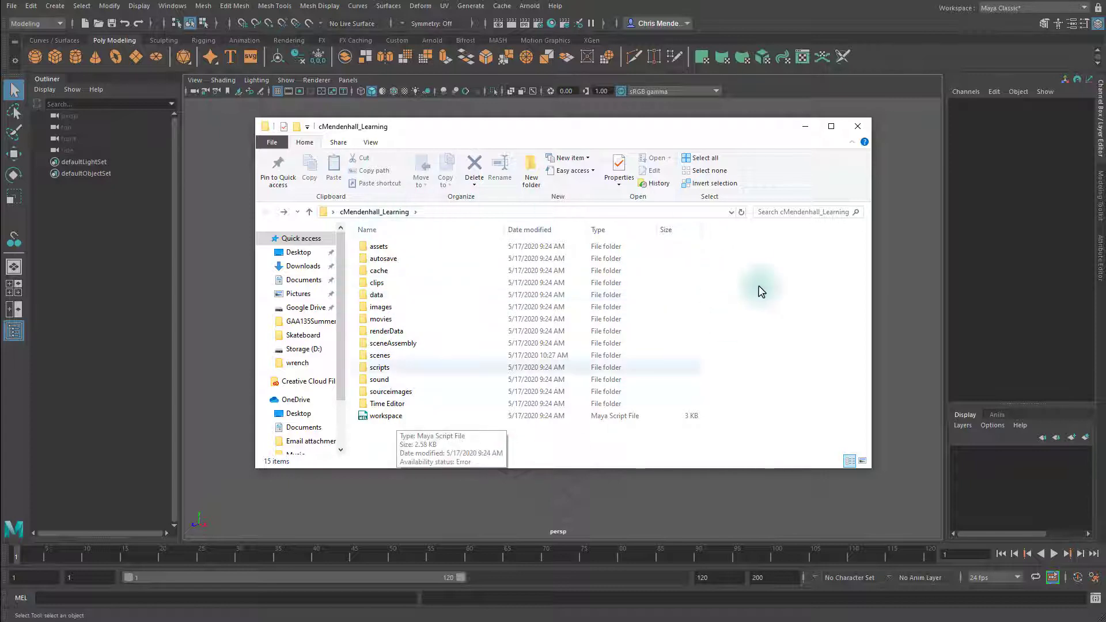
{"action": "key", "text": "alt+Tab"}
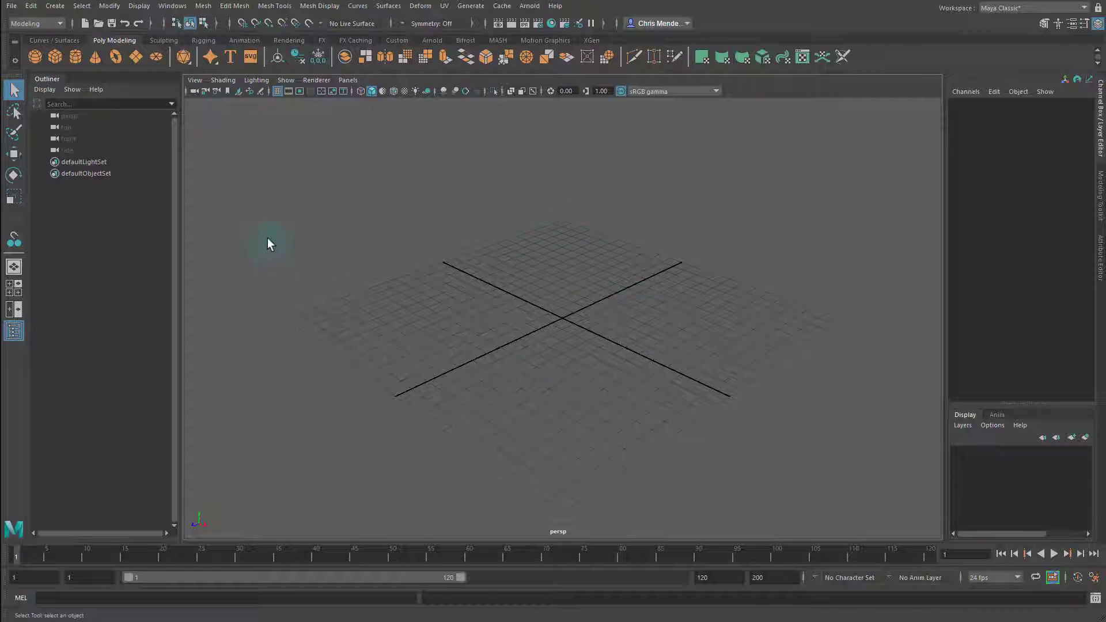
Step: Set the "_Learning" project folder on the Desktop as the current project
{"action": "left_click", "coordinate": [11, 6]}
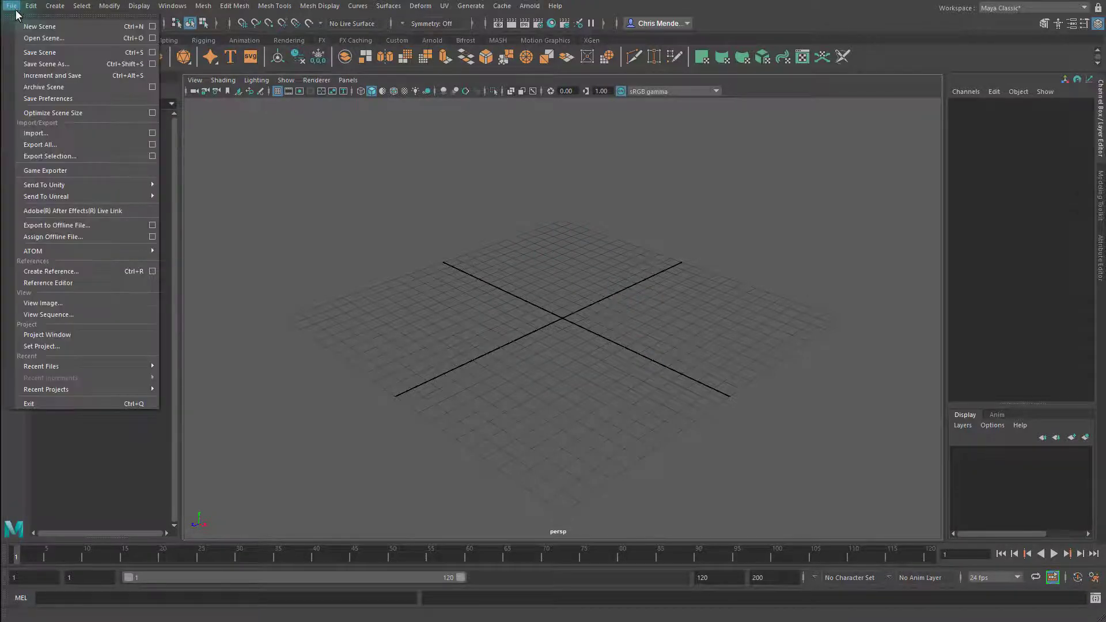
{"action": "left_click", "coordinate": [68, 346]}
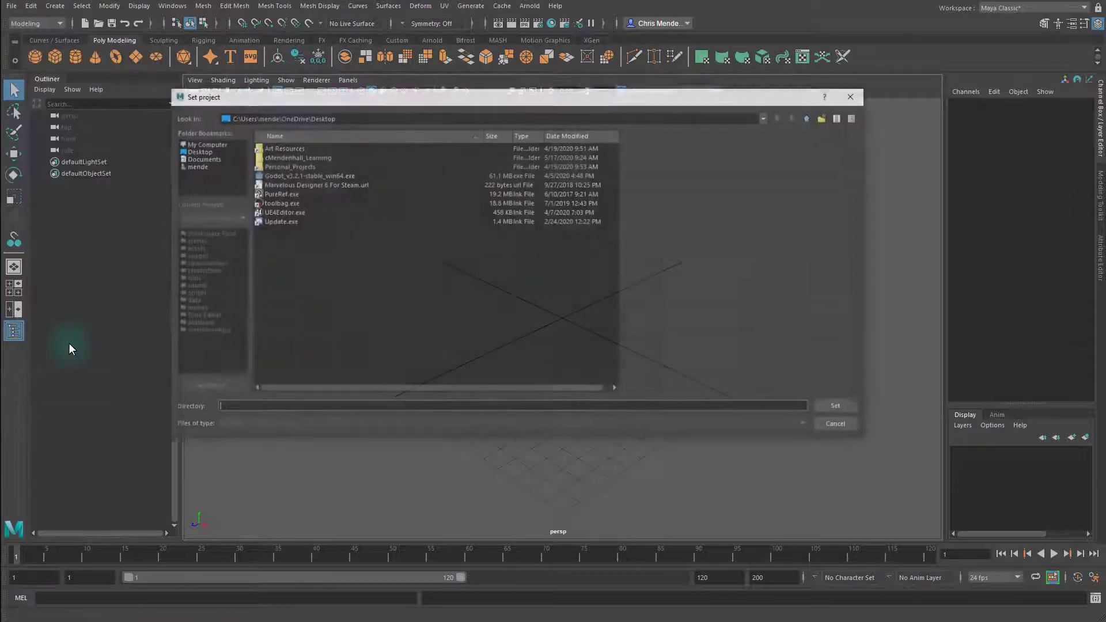
{"action": "left_click", "coordinate": [292, 157]}
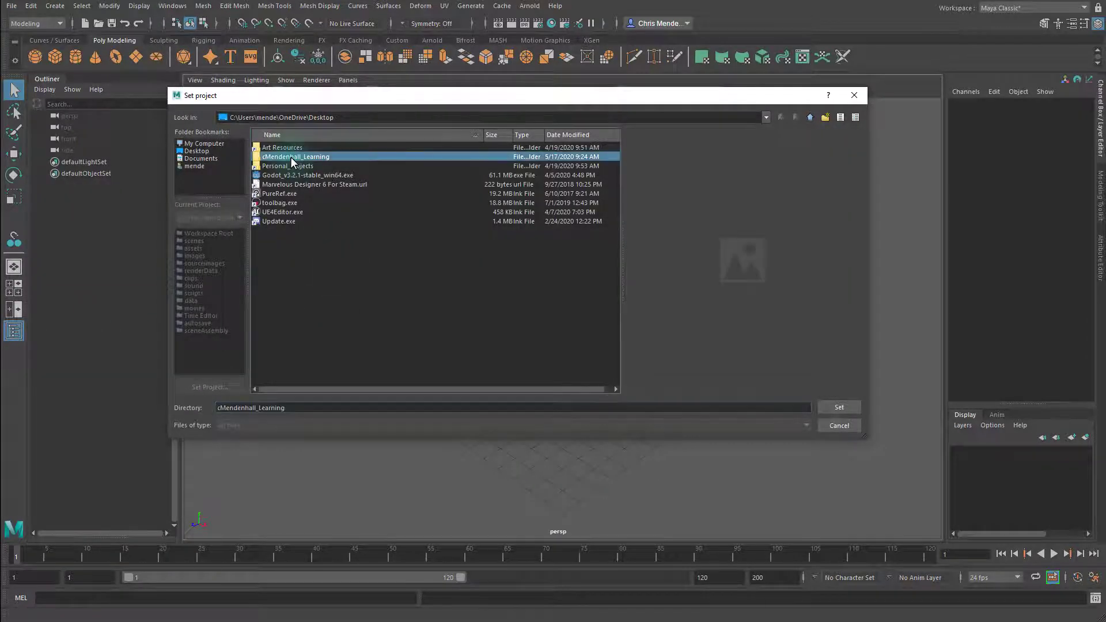
{"action": "left_click", "coordinate": [852, 407]}
Step: Check which folder Open Scene starts in for the current project, and close it without opening a file
{"action": "left_click", "coordinate": [11, 5]}
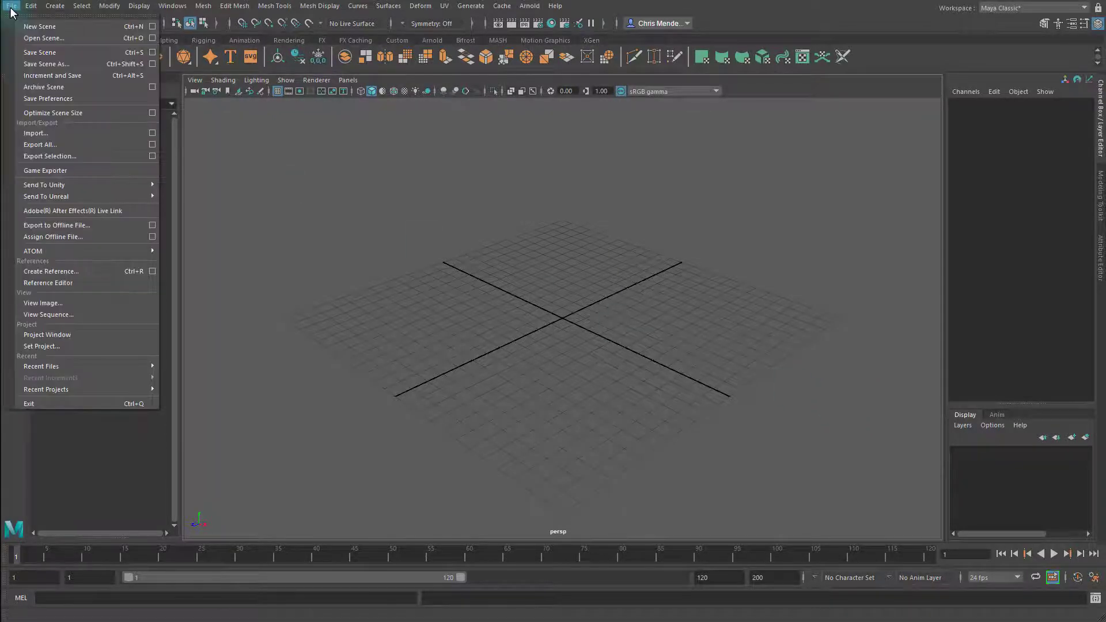
{"action": "left_click", "coordinate": [37, 38]}
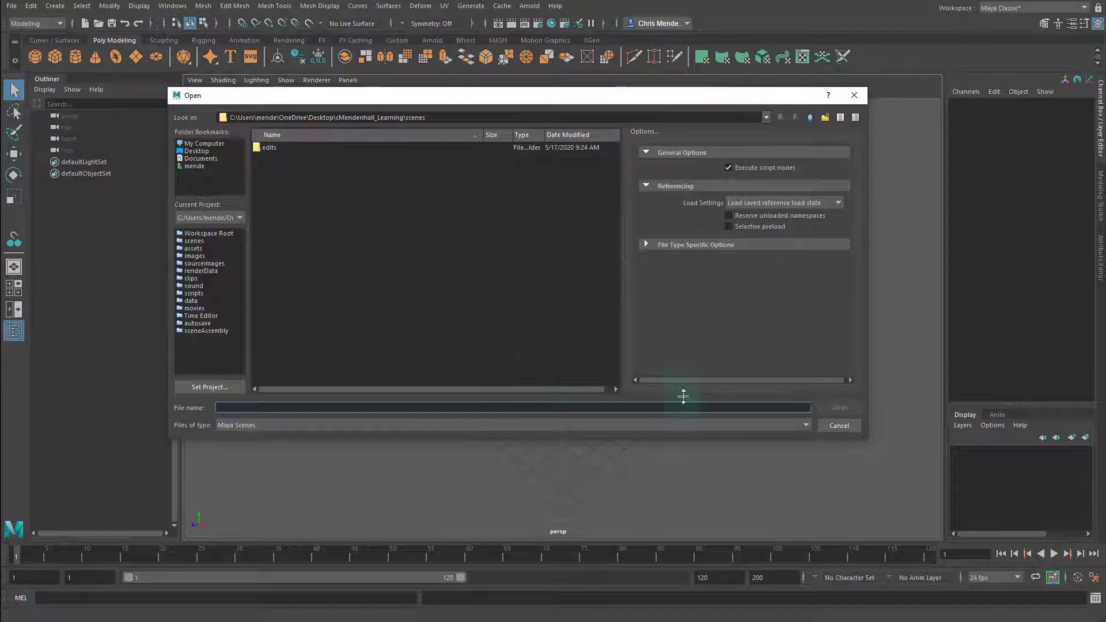
{"action": "left_click", "coordinate": [840, 427]}
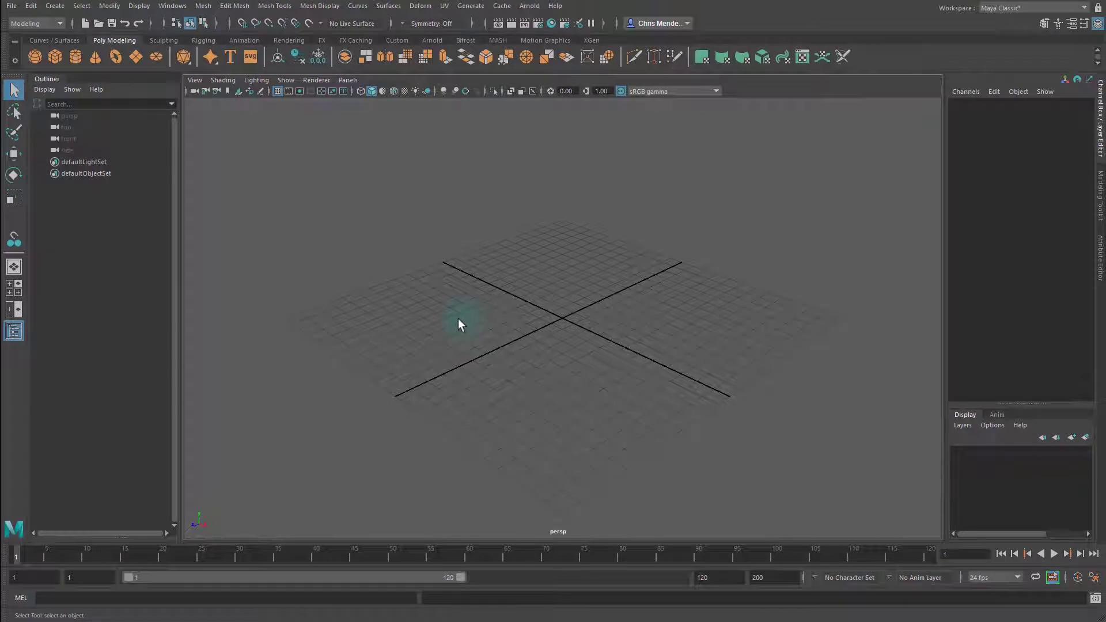
Step: Create a polygon cube at the grid origin and save the scene as savingDemo_v01 in Maya ASCII format in the project's scenes folder
{"action": "left_click", "coordinate": [55, 57]}
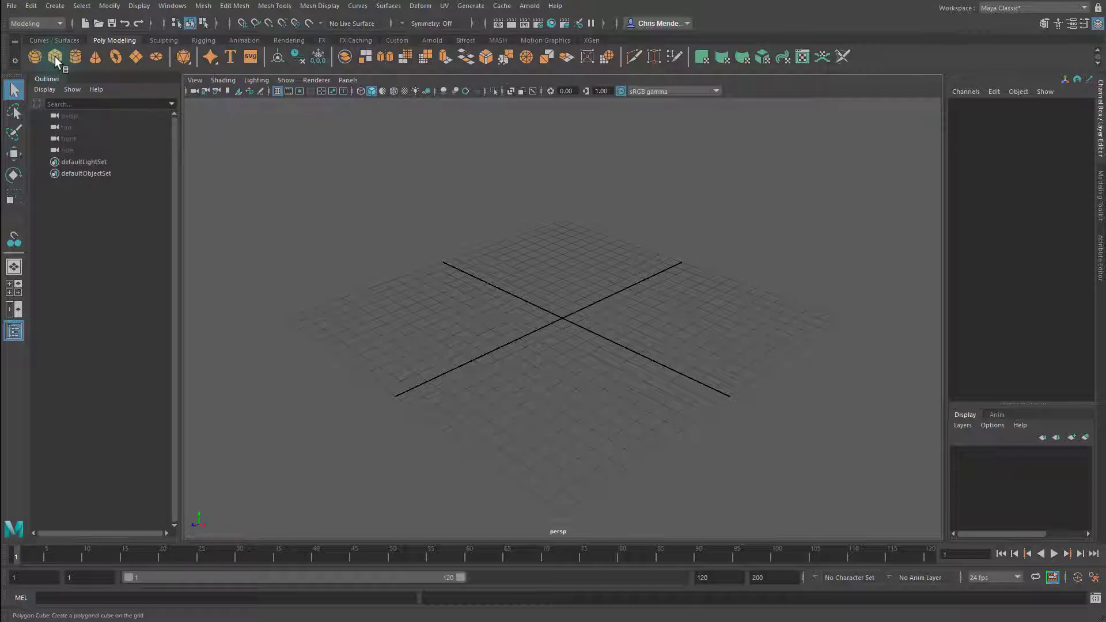
{"action": "left_click", "coordinate": [606, 347]}
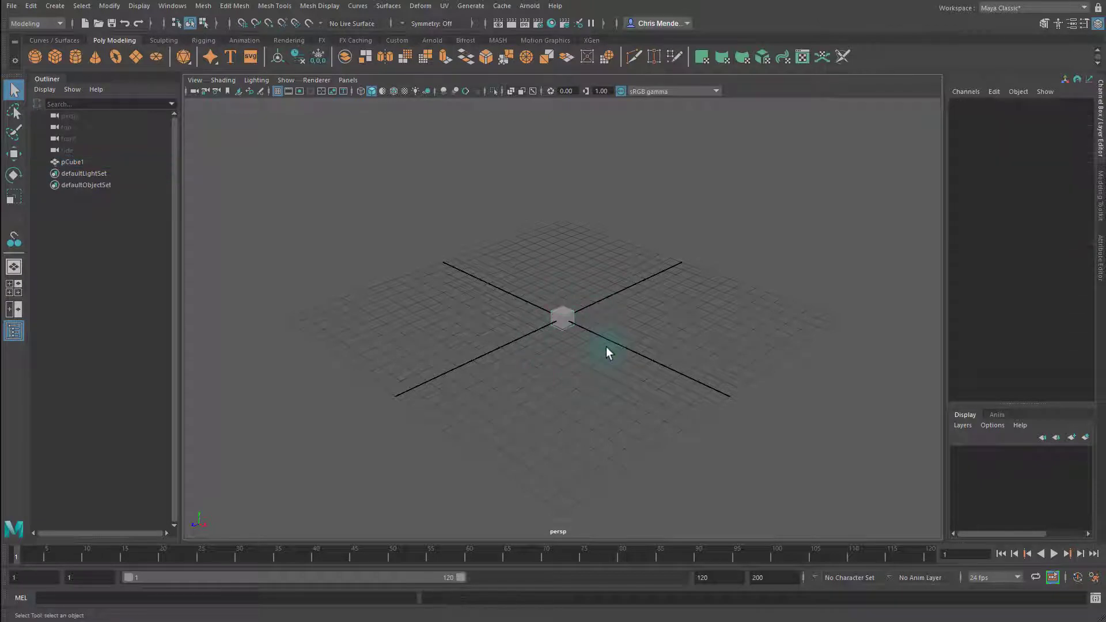
{"action": "left_click", "coordinate": [12, 7]}
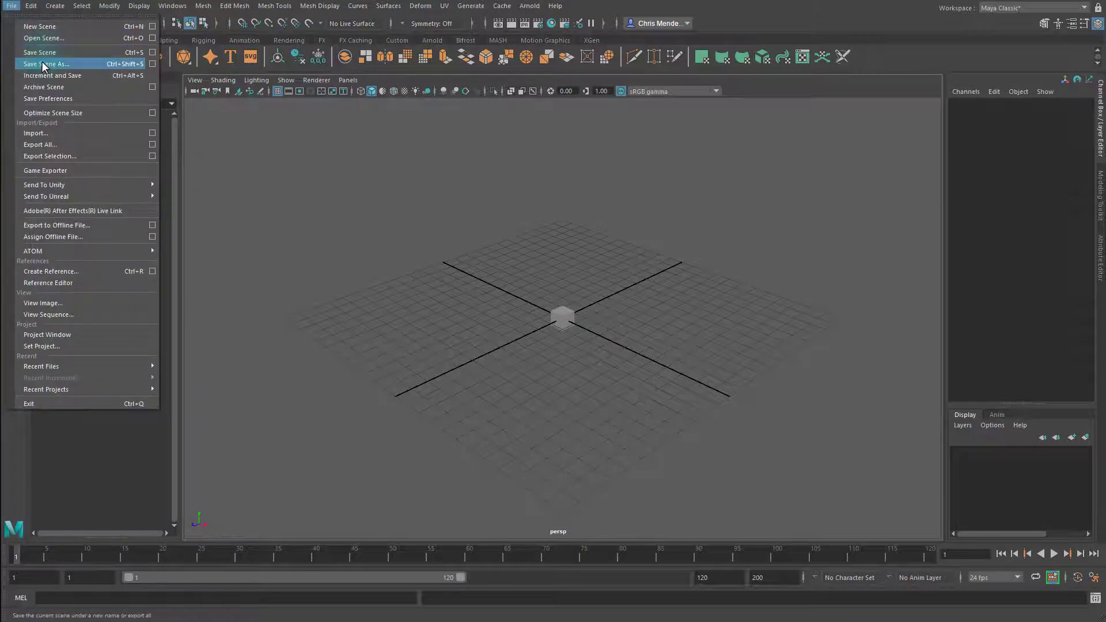
{"action": "left_click", "coordinate": [41, 61]}
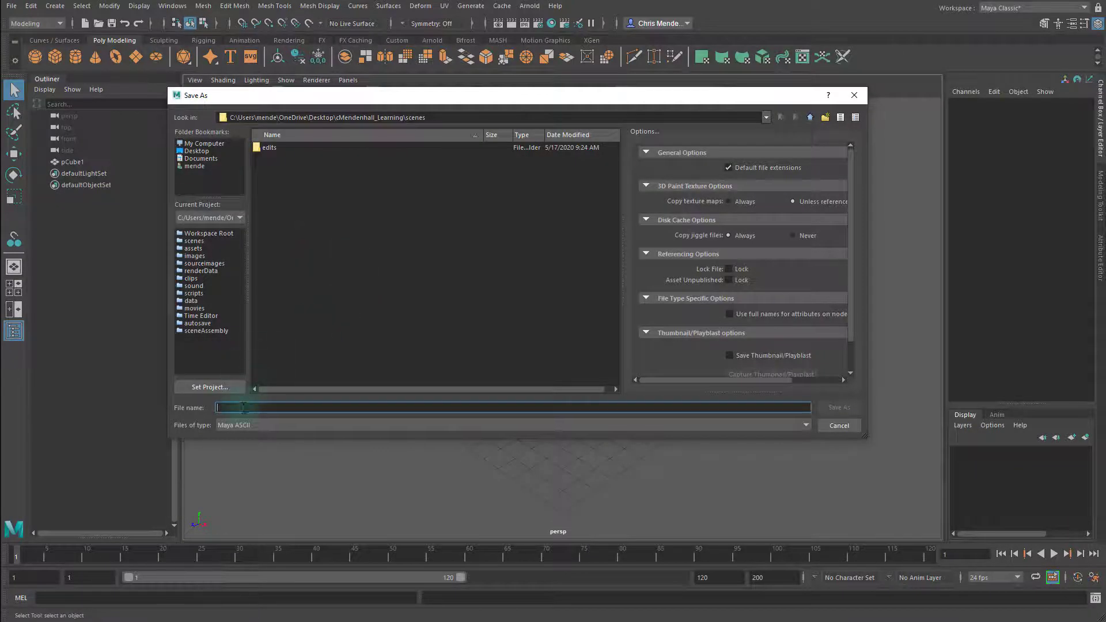
{"action": "type", "text": "savingDemo"}
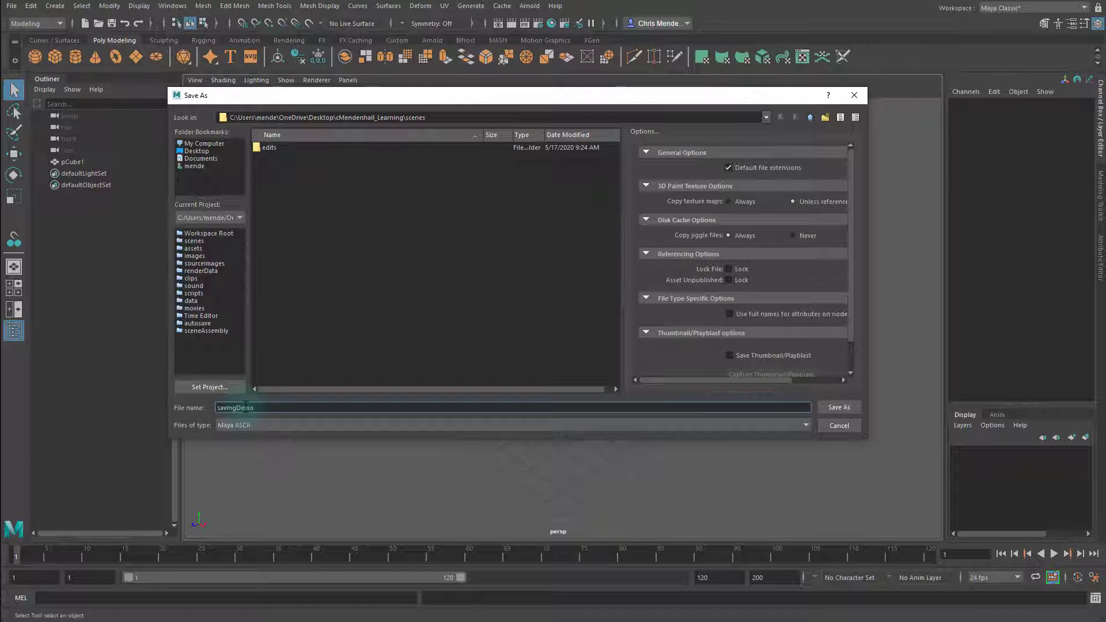
{"action": "type", "text": "_v01"}
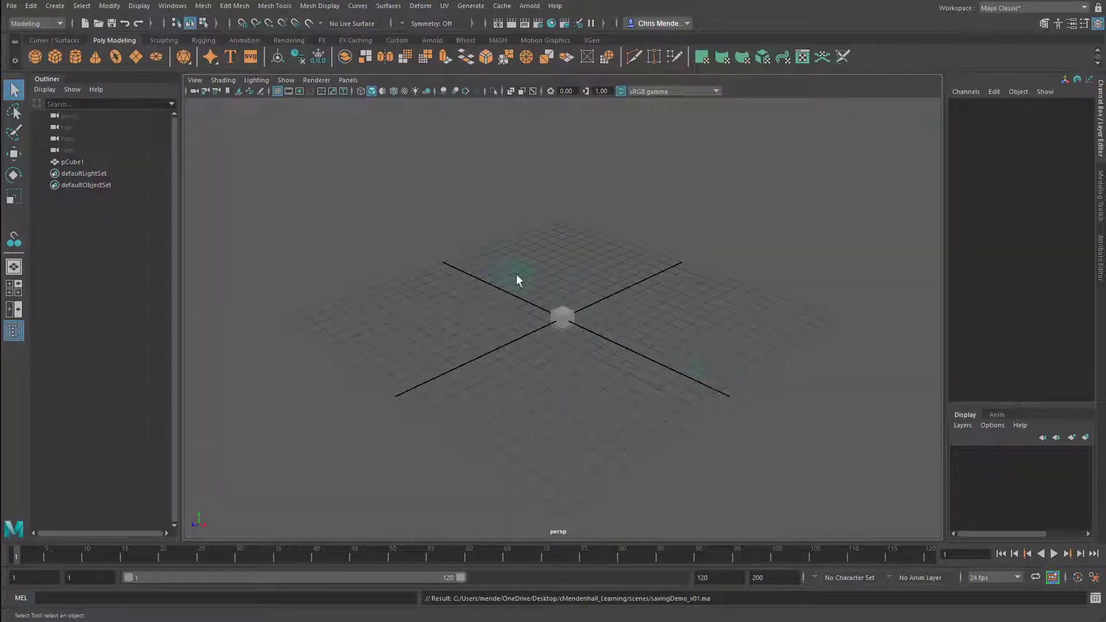
Step: Add a polygon cylinder at the grid origin around the cube and deselect it
{"action": "left_click_drag", "start_coordinate": [526, 278], "coordinate": [609, 347]}
{"action": "left_click", "coordinate": [549, 304]}
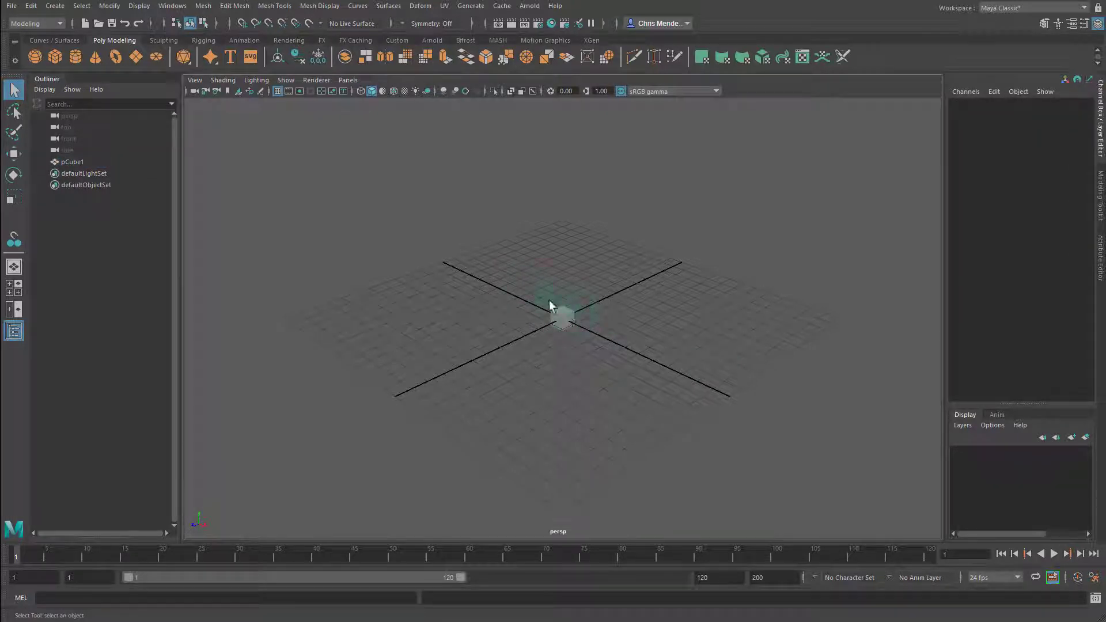
{"action": "left_click", "coordinate": [75, 56]}
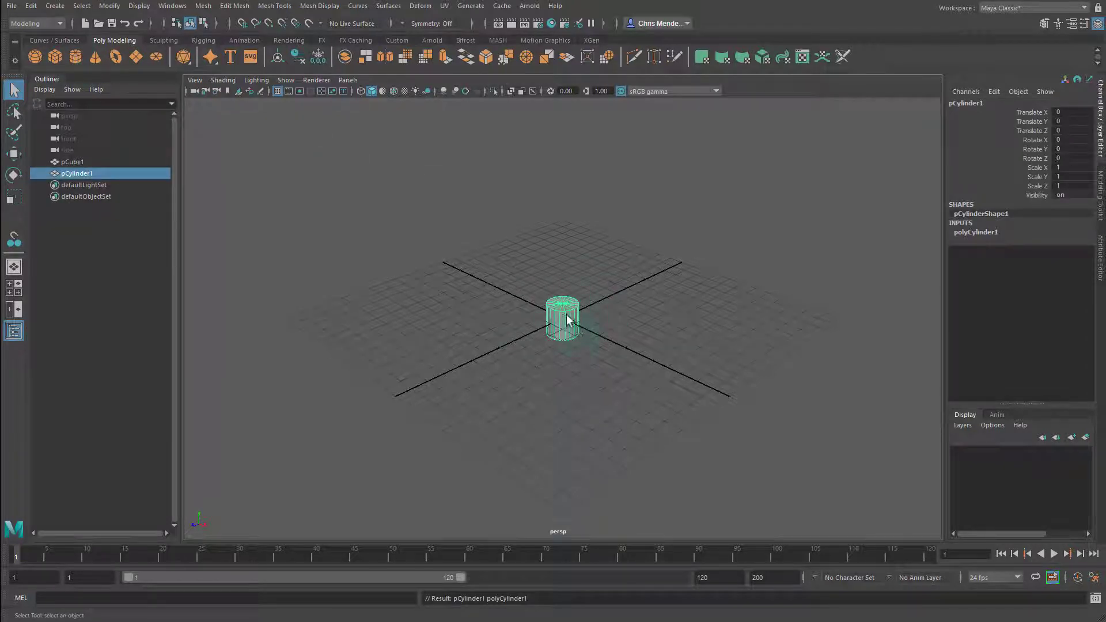
{"action": "left_click", "coordinate": [457, 258]}
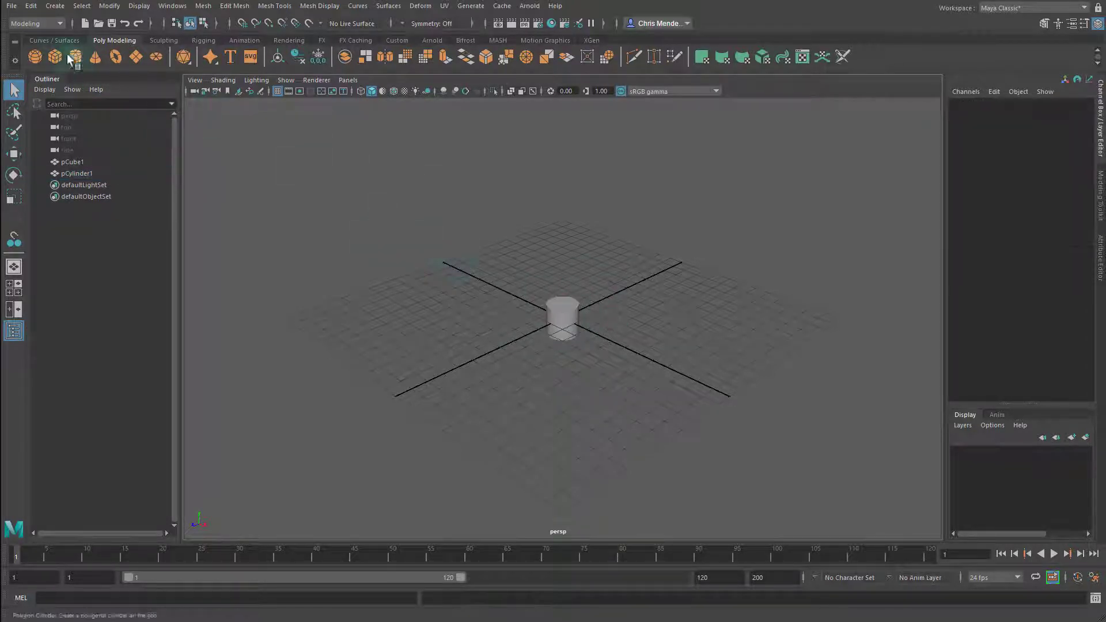
Step: Save the scene with the cylinder as a new version named savingDemo_v02.ma in the project's scenes folder
{"action": "left_click", "coordinate": [12, 7]}
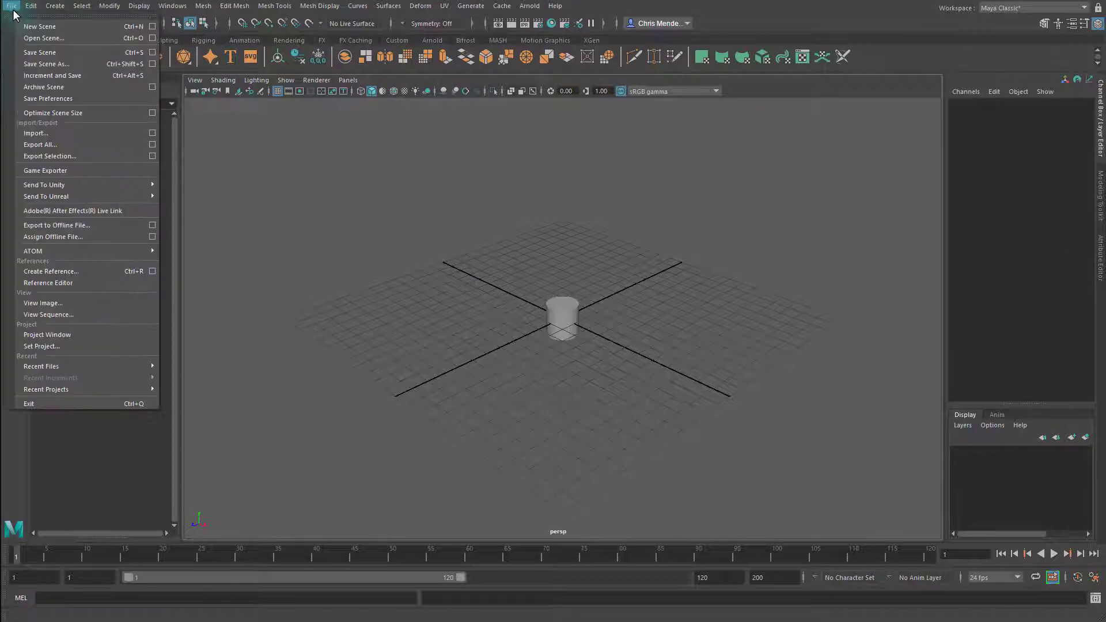
{"action": "left_click", "coordinate": [44, 62]}
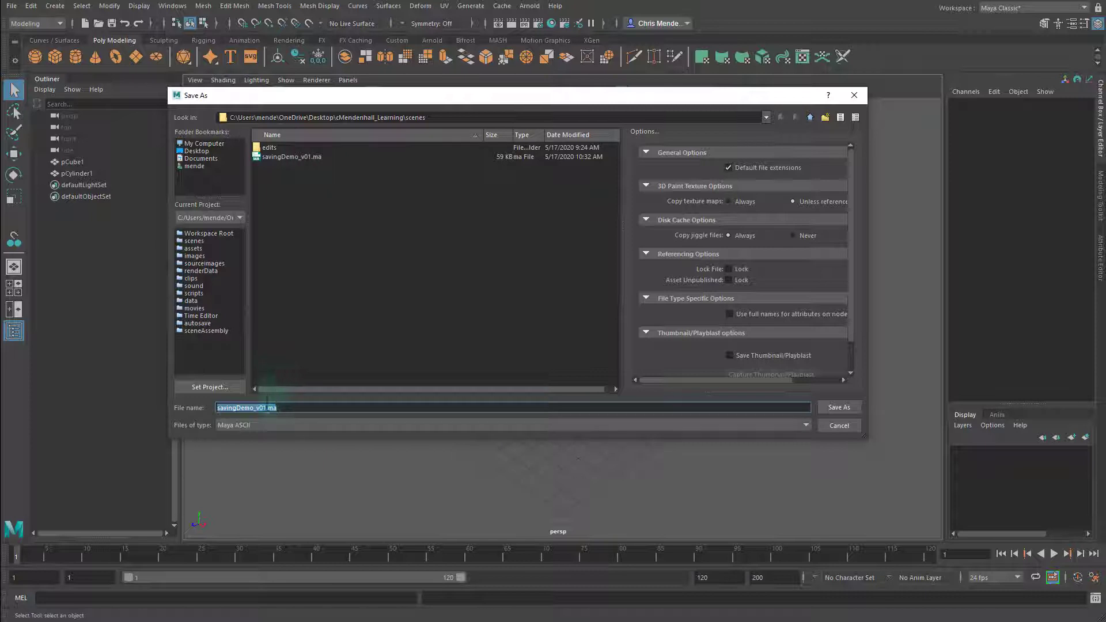
{"action": "left_click", "coordinate": [329, 410]}
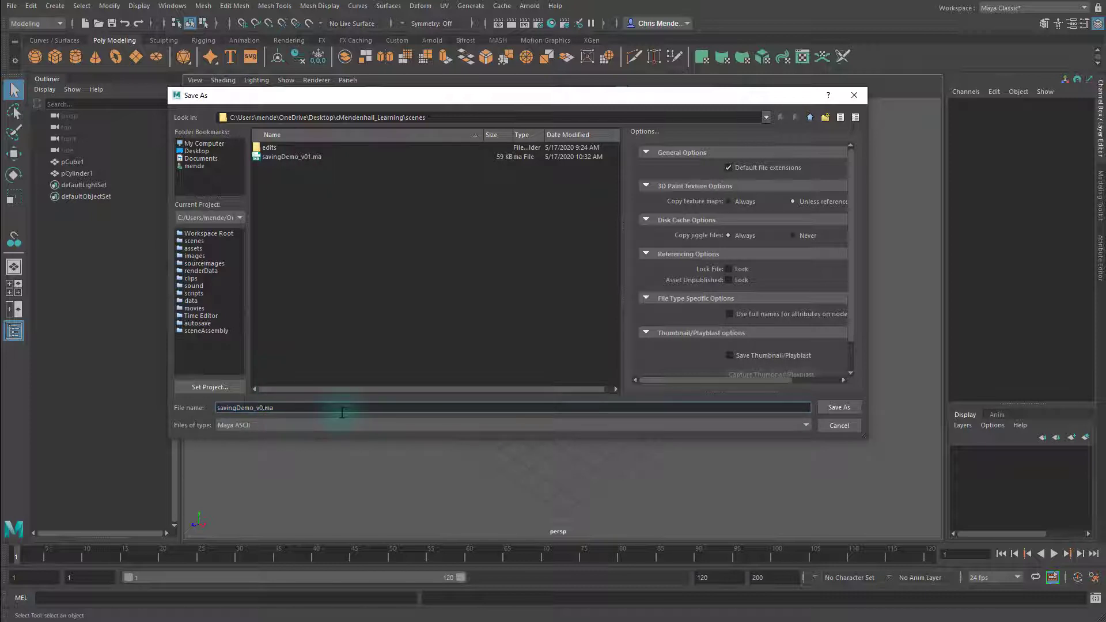
{"action": "type", "text": "2"}
{"action": "key", "text": "Return"}
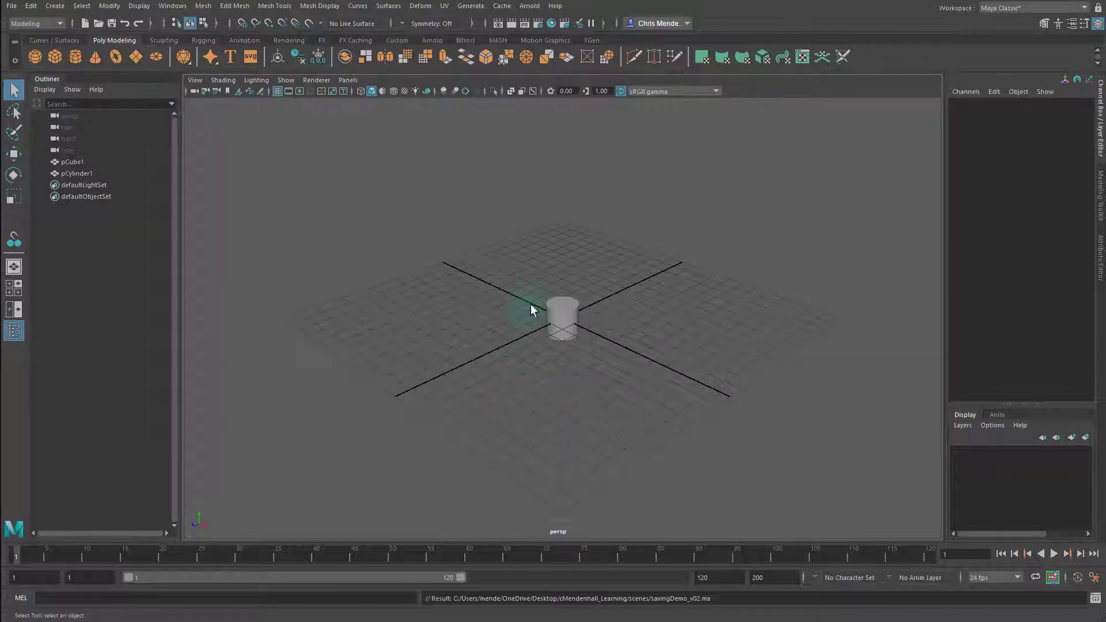
{"action": "left_click", "coordinate": [560, 312]}
{"action": "left_click", "coordinate": [381, 229]}
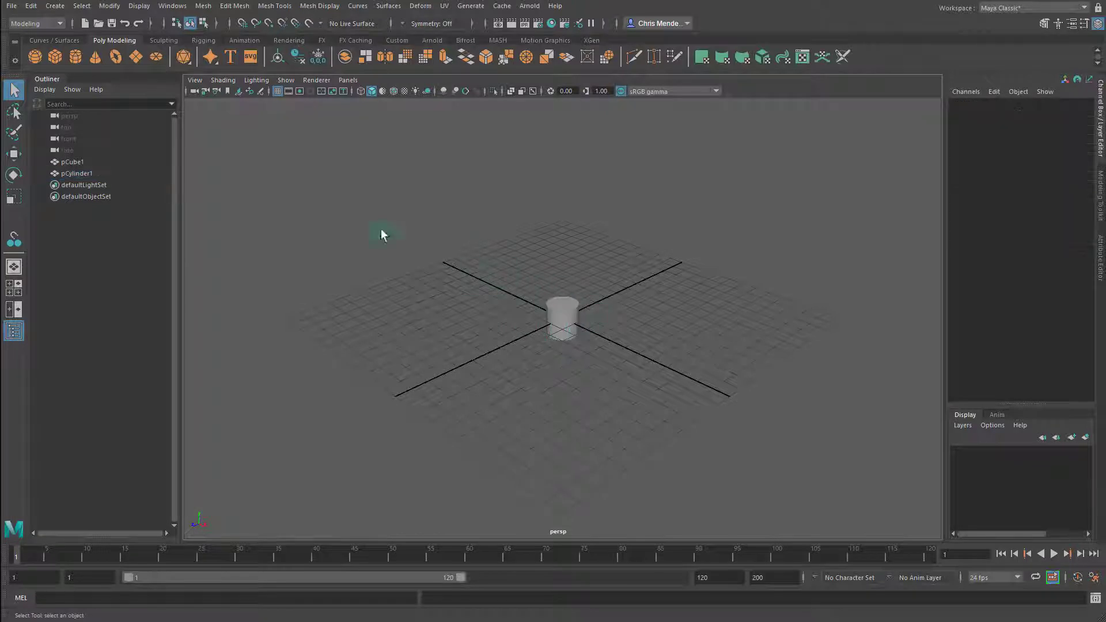
Step: Open the earlier scene version savingDemo_v01.ma from the project's scenes folder
{"action": "left_click", "coordinate": [13, 7]}
{"action": "left_click", "coordinate": [41, 38]}
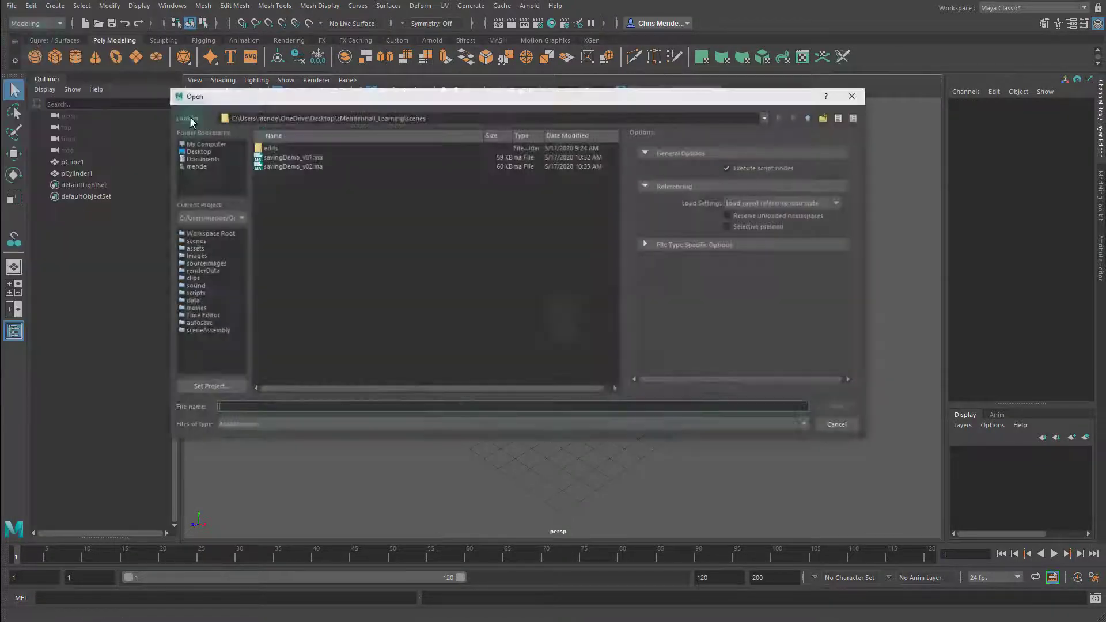
{"action": "left_click", "coordinate": [293, 157]}
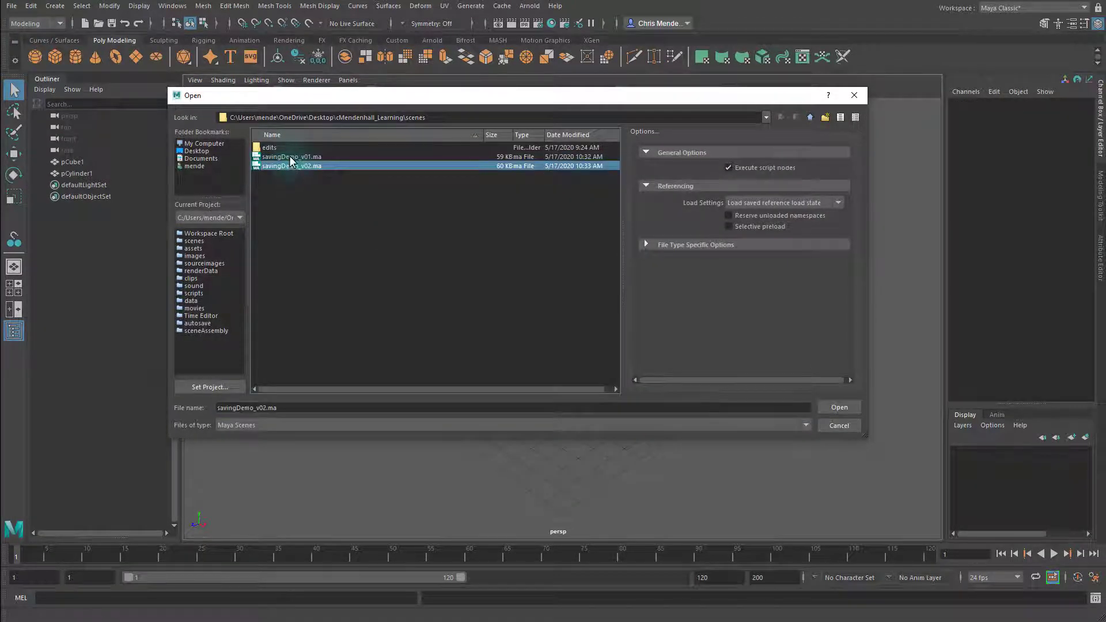
{"action": "left_click", "coordinate": [314, 167]}
{"action": "left_click", "coordinate": [317, 160]}
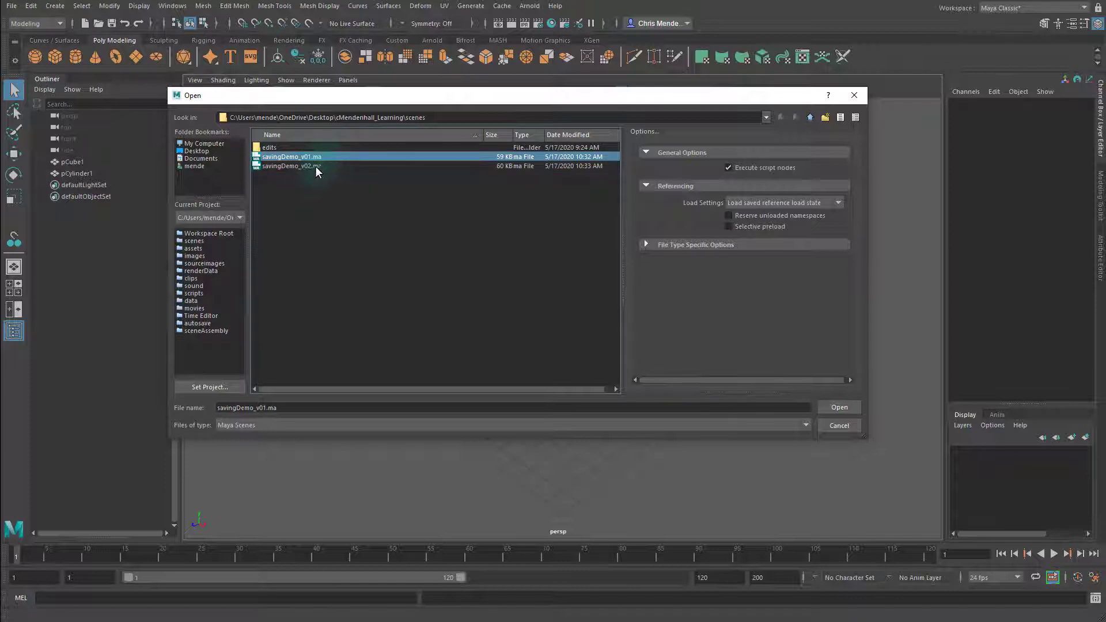
{"action": "left_click", "coordinate": [839, 407]}
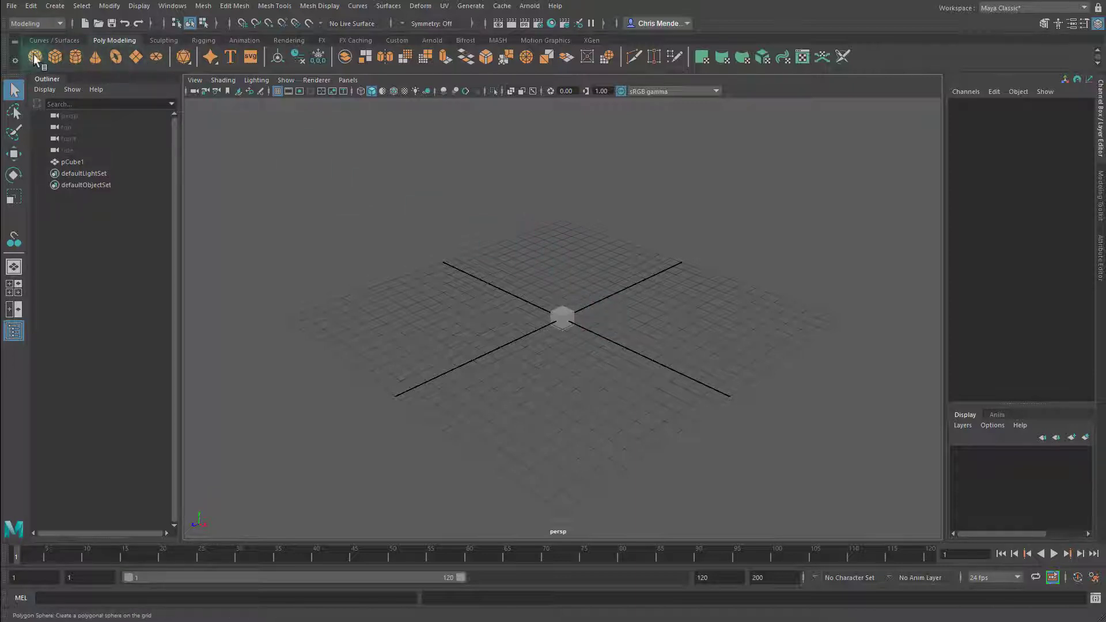
Step: Create a polygon cylinder at the grid origin around the cube and undo its creation
{"action": "right_click", "coordinate": [478, 317], "text": "shift"}
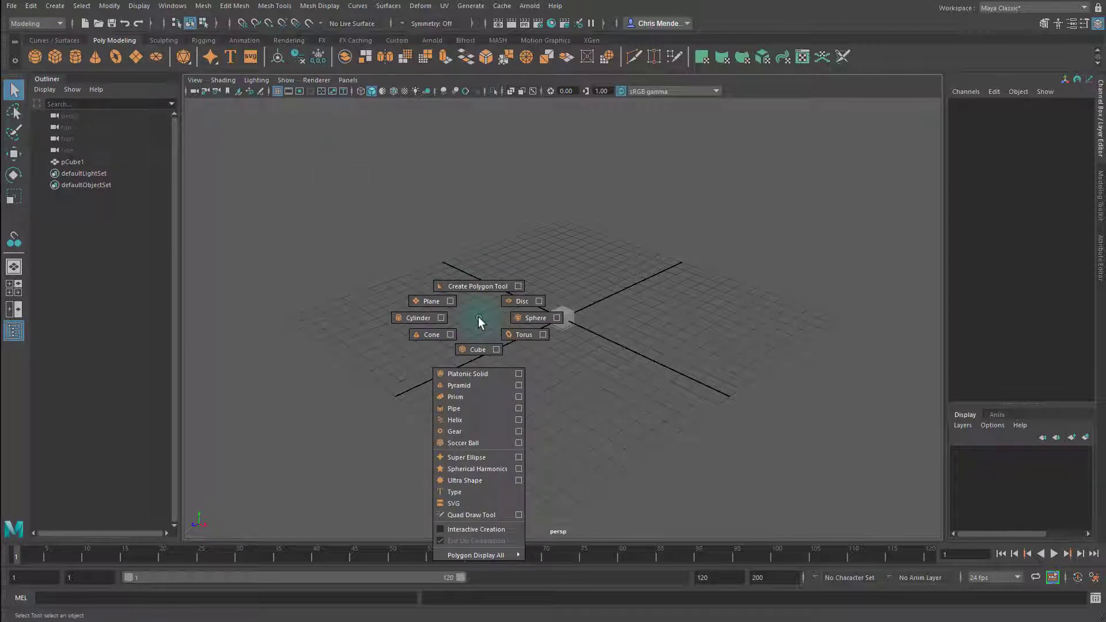
{"action": "left_click", "coordinate": [399, 319]}
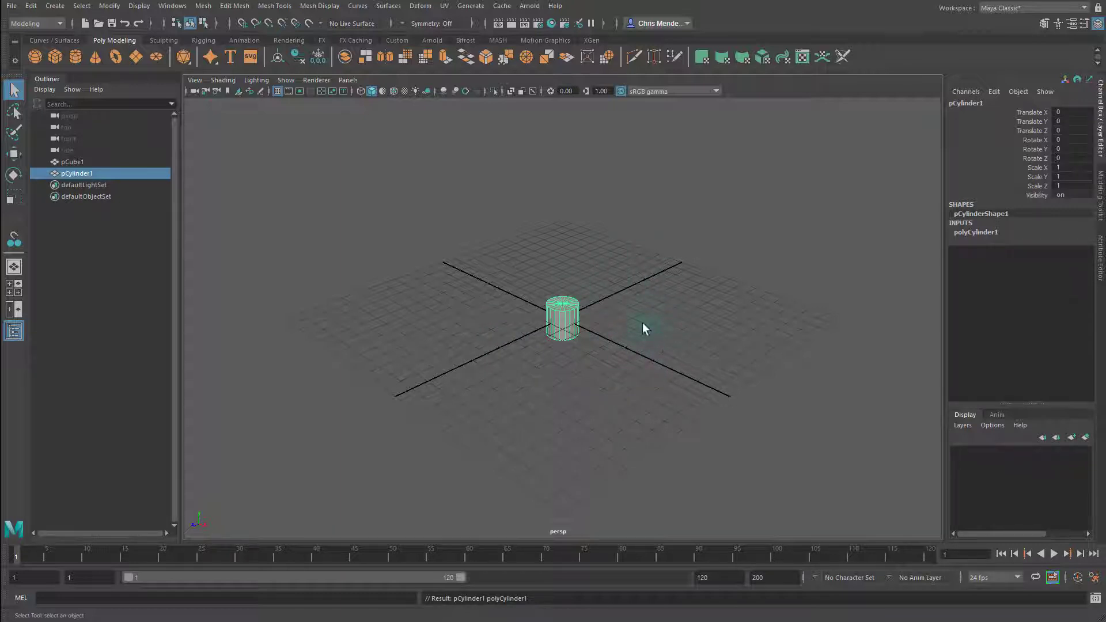
{"action": "key", "text": "ctrl+z"}
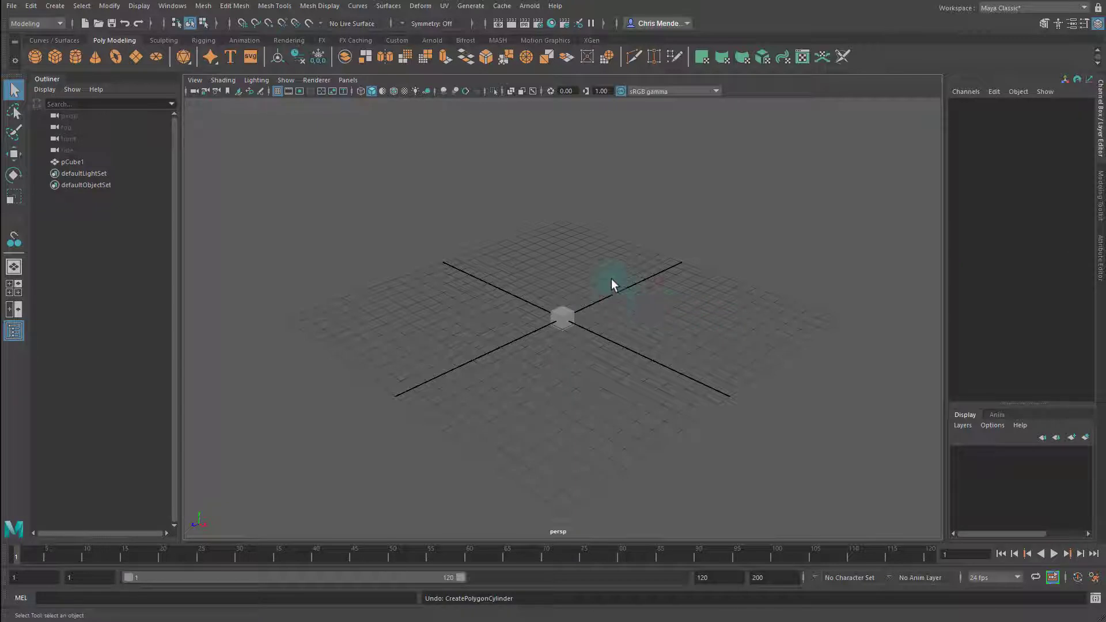
Step: Look over the polygon primitives available for creation without adding any object
{"action": "left_click", "coordinate": [57, 6]}
{"action": "mouse_move", "coordinate": [87, 46]}
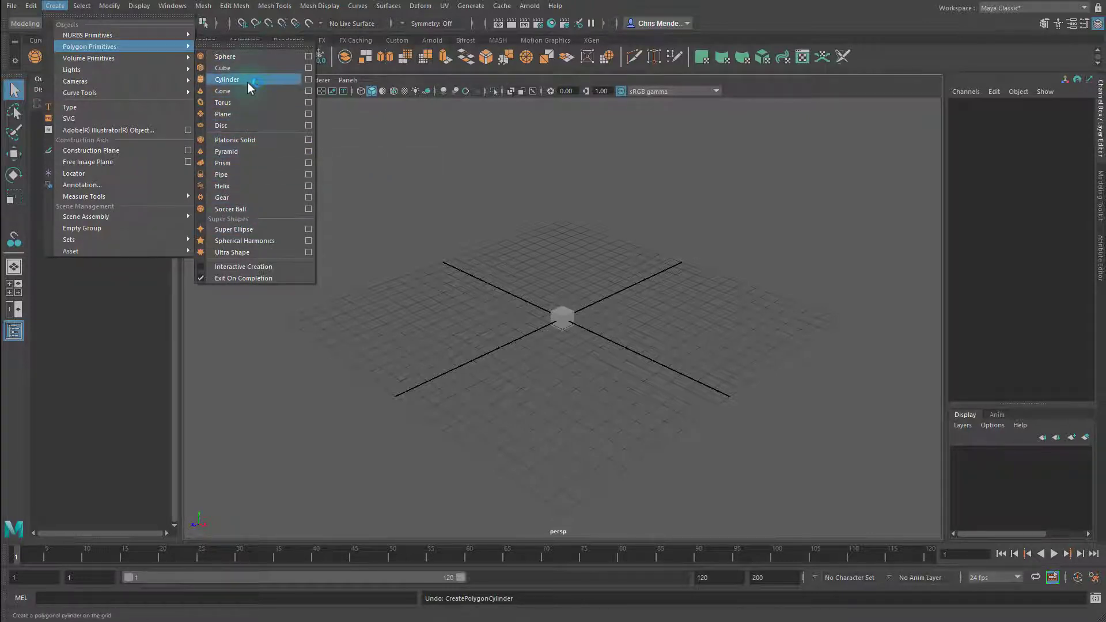
{"action": "key", "text": "Escape"}
{"action": "key", "text": "Escape"}
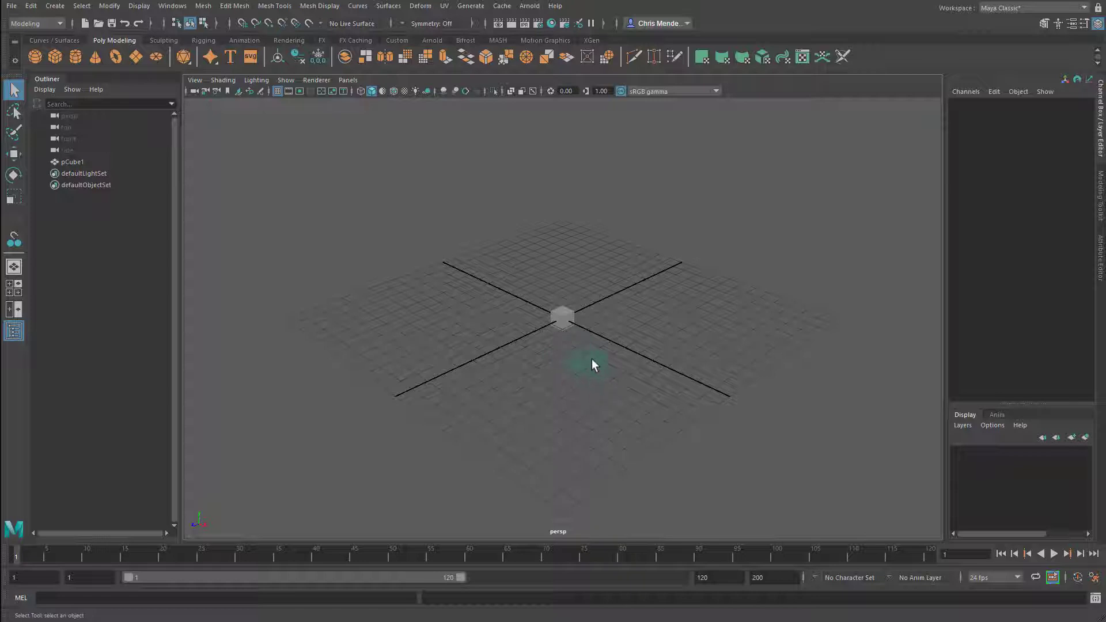
Step: Orbit, zoom and pan the perspective view to examine the cube on the grid
{"action": "left_click_drag", "start_coordinate": [621, 345], "coordinate": [561, 337], "text": "alt"}
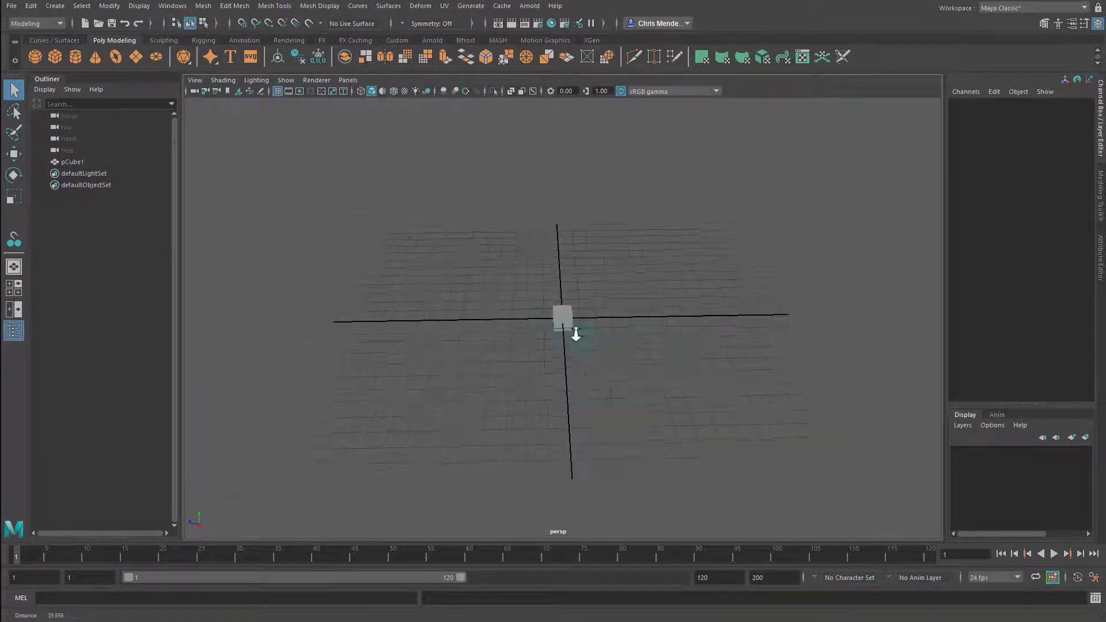
{"action": "right_click_drag", "start_coordinate": [573, 328], "coordinate": [531, 361], "text": "alt"}
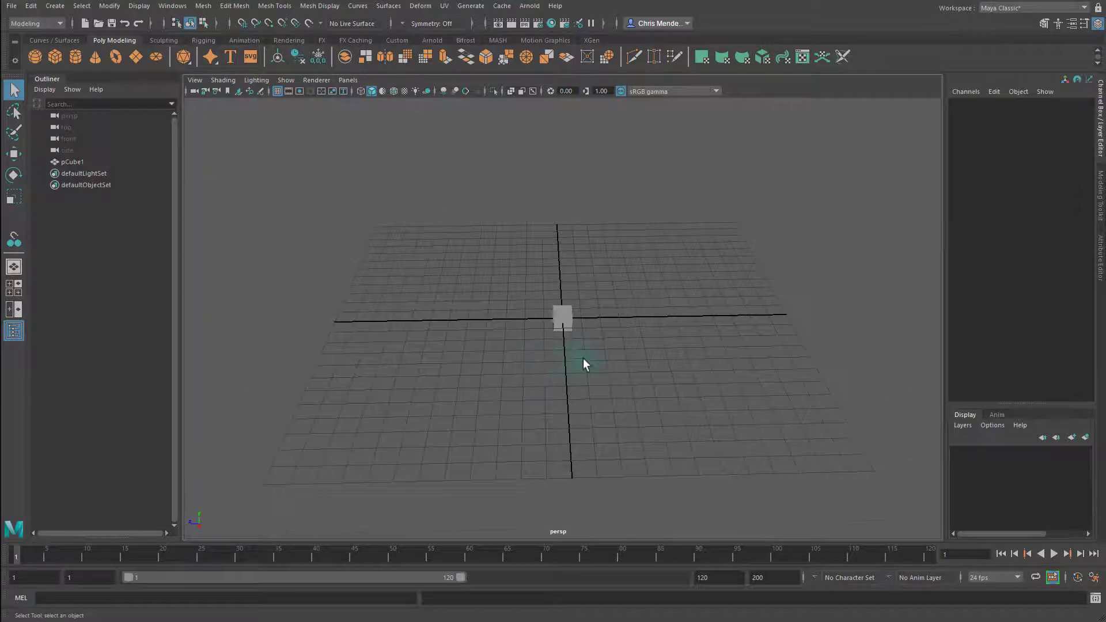
{"action": "scroll", "coordinate": [583, 359], "scroll_direction": "up", "scroll_amount": 5}
{"action": "scroll", "coordinate": [596, 377], "scroll_direction": "down", "scroll_amount": 1}
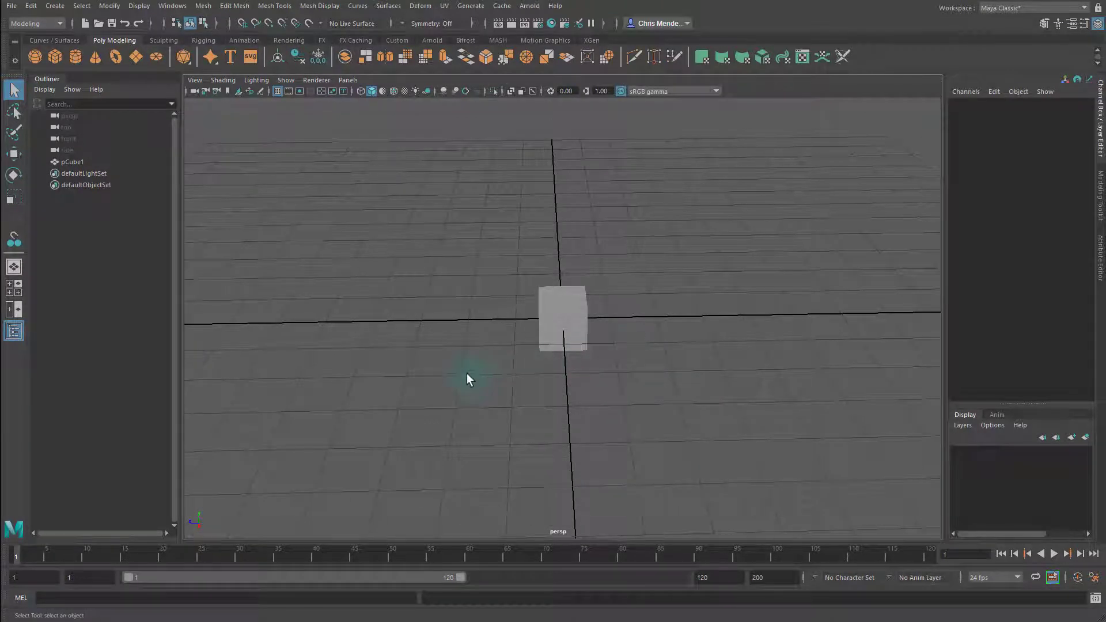
{"action": "middle_click_drag", "start_coordinate": [466, 373], "coordinate": [558, 358], "text": "alt"}
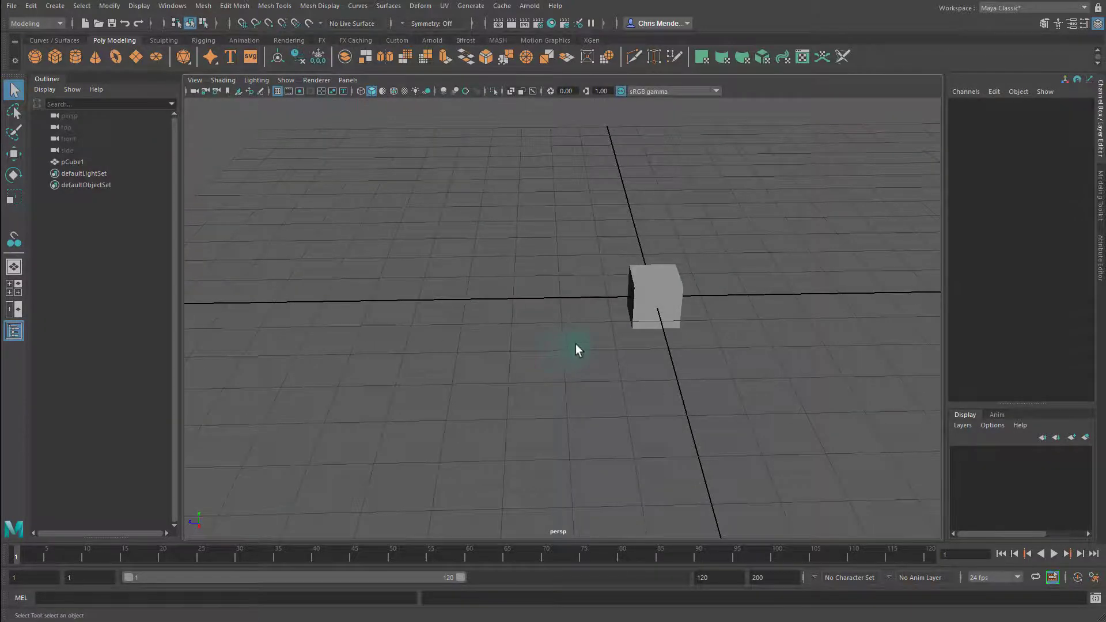
Step: Inspect the cube in the four-view layout and the maximized orthographic views, and return to an angled perspective view
{"action": "key", "text": "space"}
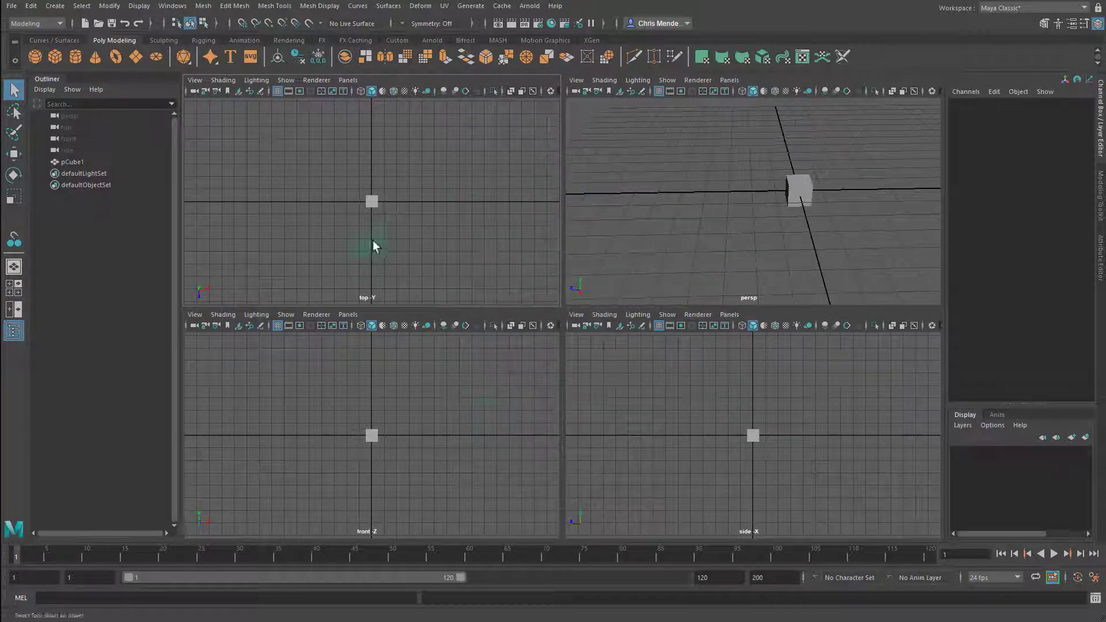
{"action": "key", "text": "space"}
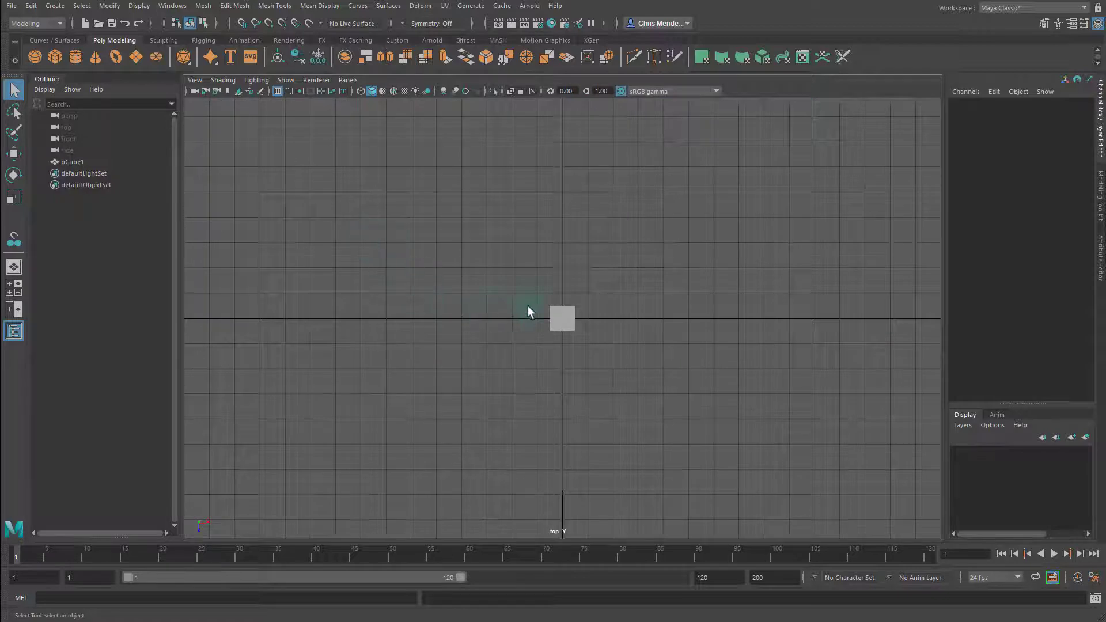
{"action": "key", "text": "space"}
{"action": "key", "text": "space"}
{"action": "key", "text": "space"}
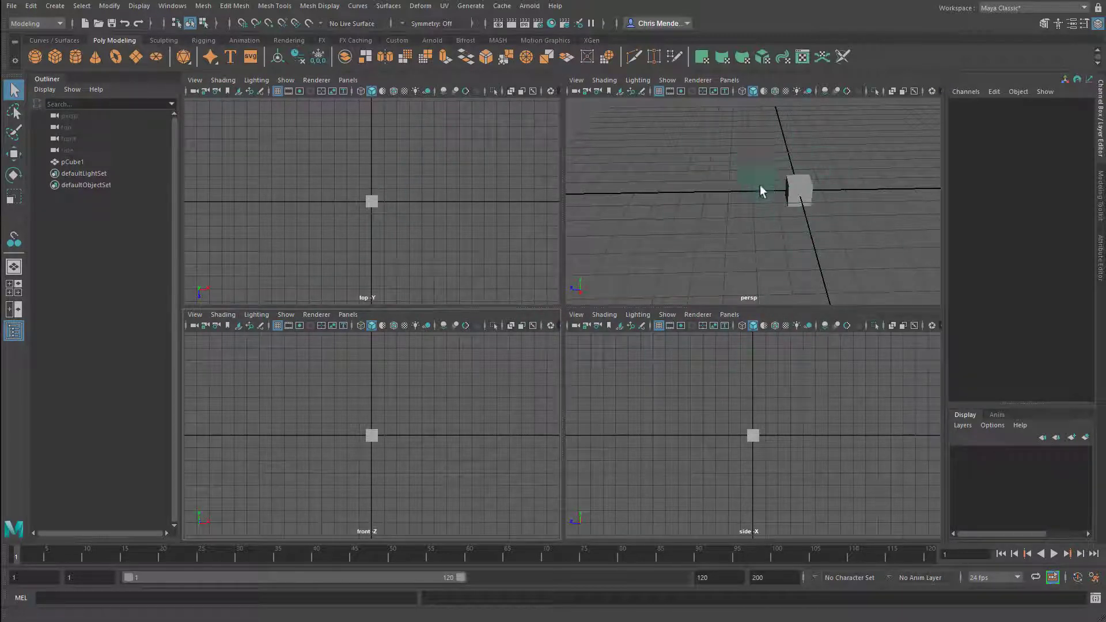
{"action": "key", "text": "space"}
{"action": "left_click_drag", "start_coordinate": [633, 282], "coordinate": [682, 330], "text": "alt"}
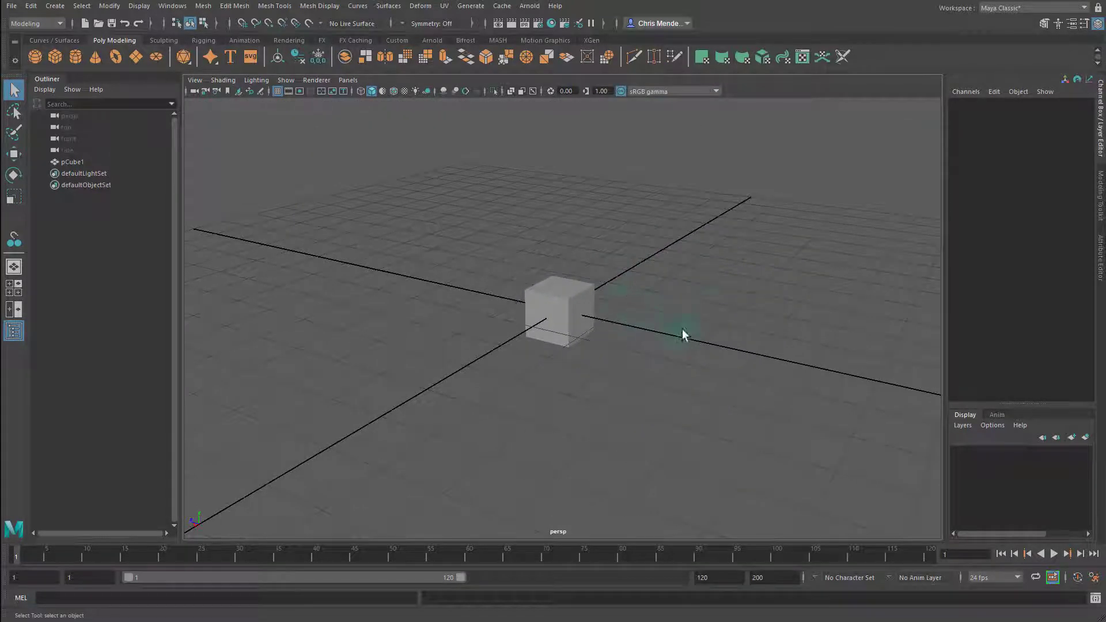
Step: Select the cube and compare its smooth mesh preview with its unsmoothed display
{"action": "left_click", "coordinate": [572, 308]}
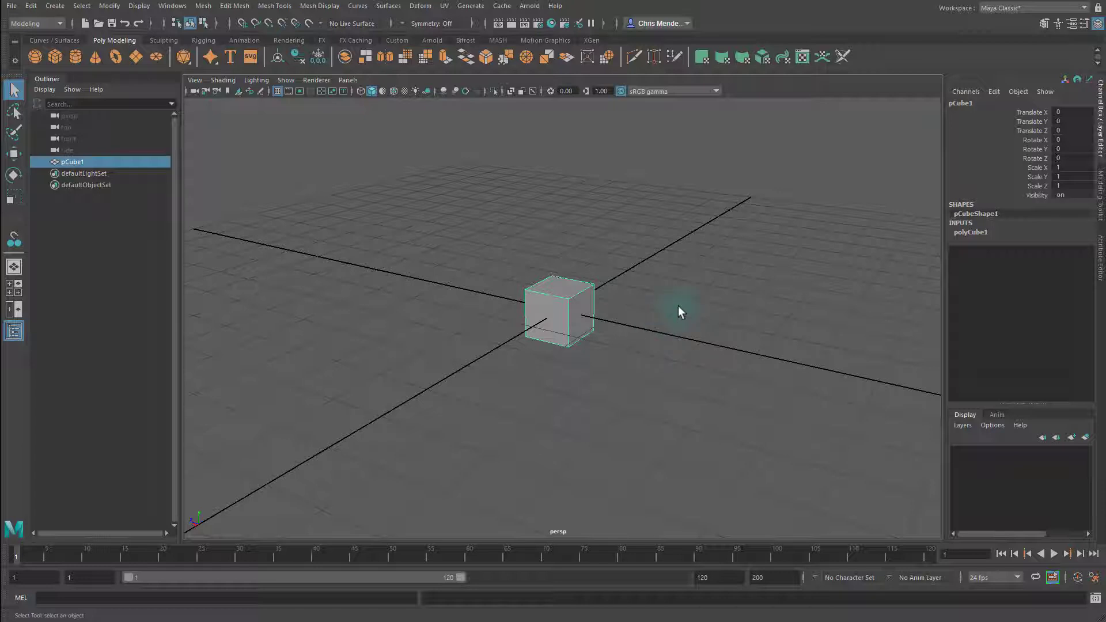
{"action": "key", "text": "3"}
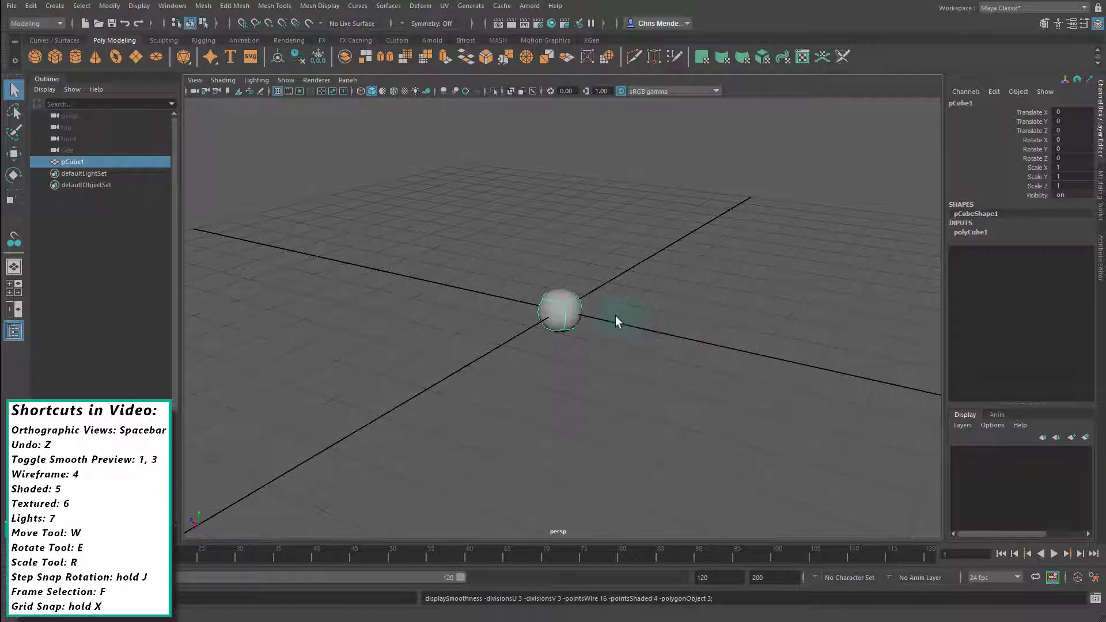
{"action": "key", "text": "1"}
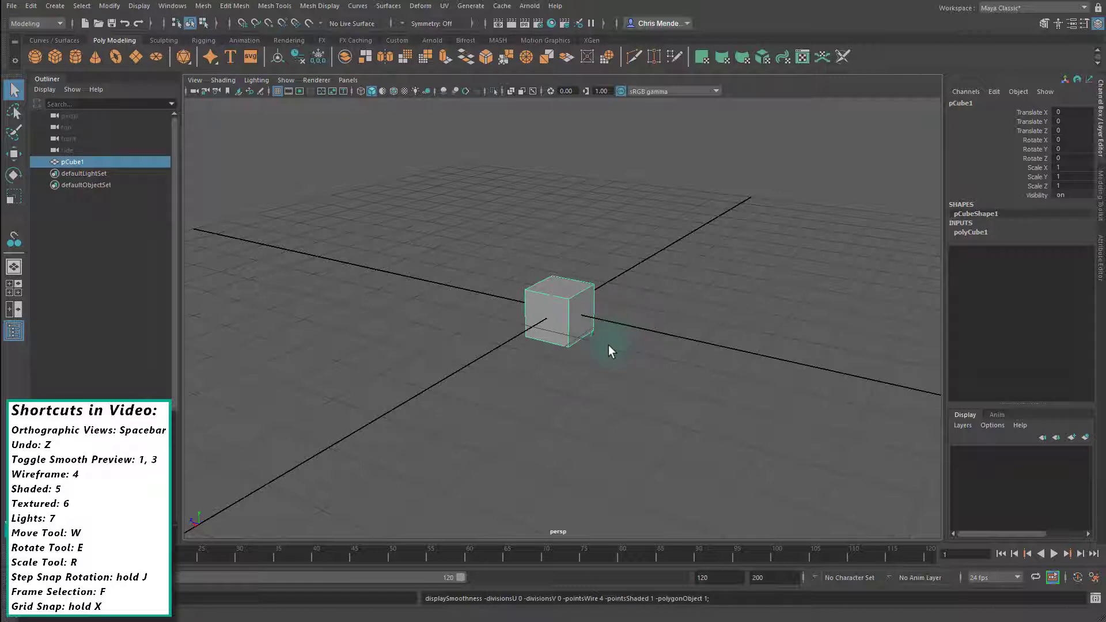
{"action": "key", "text": "3"}
{"action": "key", "text": "1"}
{"action": "key", "text": "3"}
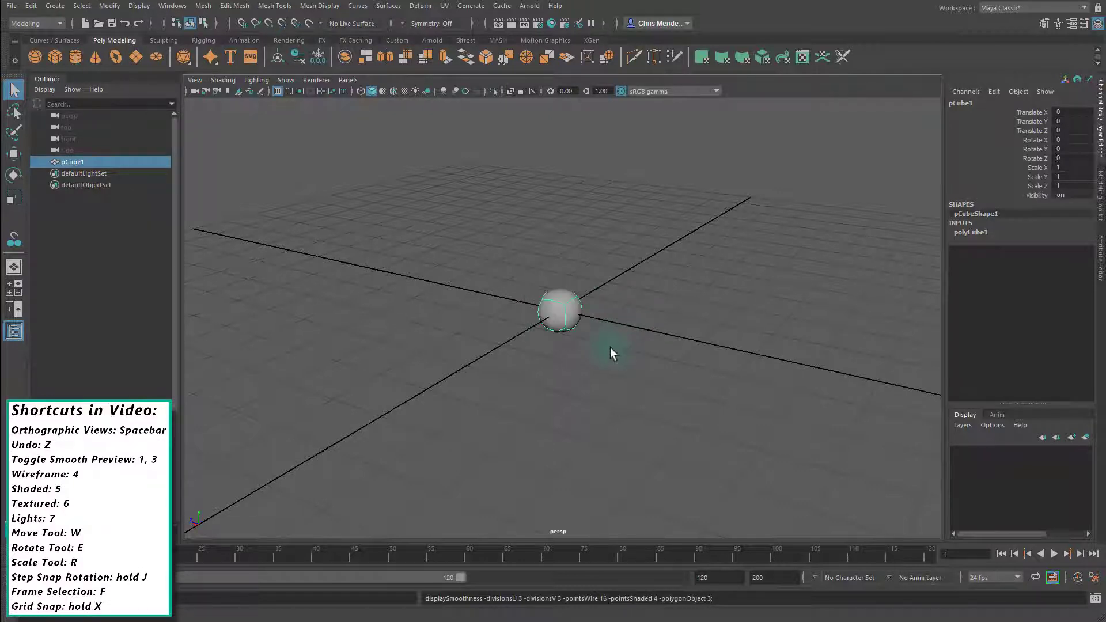
{"action": "key", "text": "1"}
{"action": "key", "text": "3"}
{"action": "key", "text": "1"}
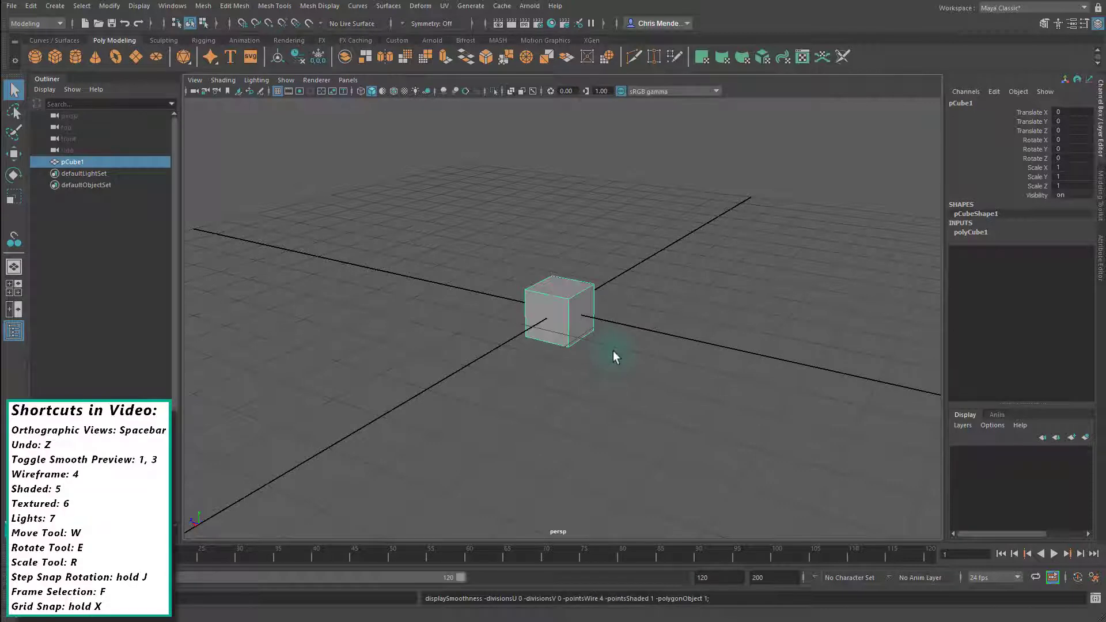
Step: Preview the cube smoothed inside its original cage and return it to the unsmoothed display
{"action": "key", "text": "3"}
{"action": "key", "text": "2"}
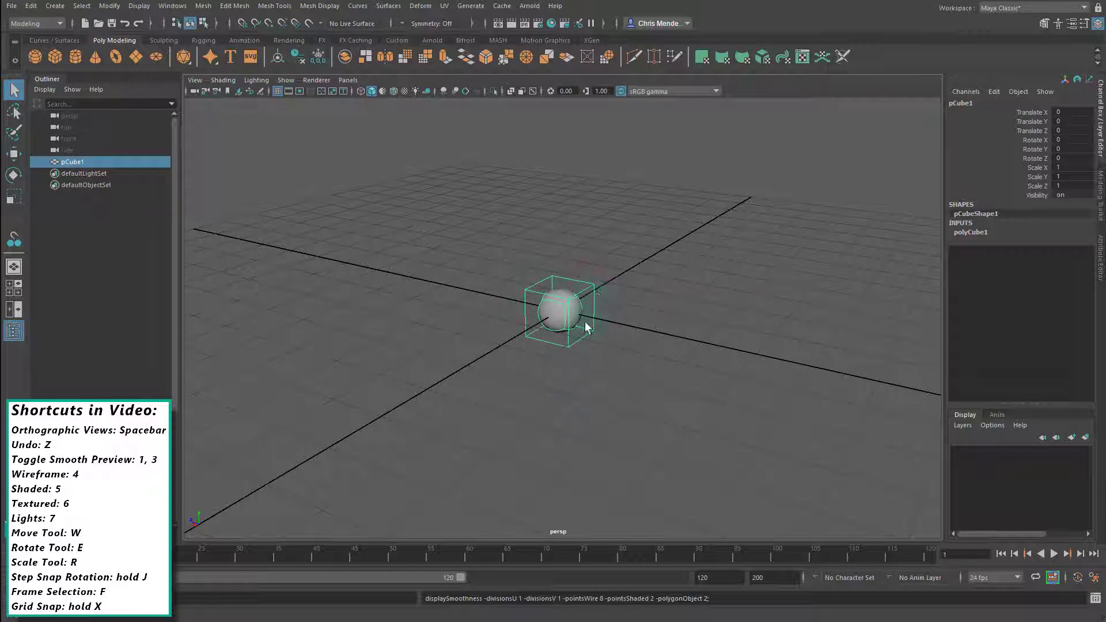
{"action": "key", "text": "3"}
{"action": "key", "text": "1"}
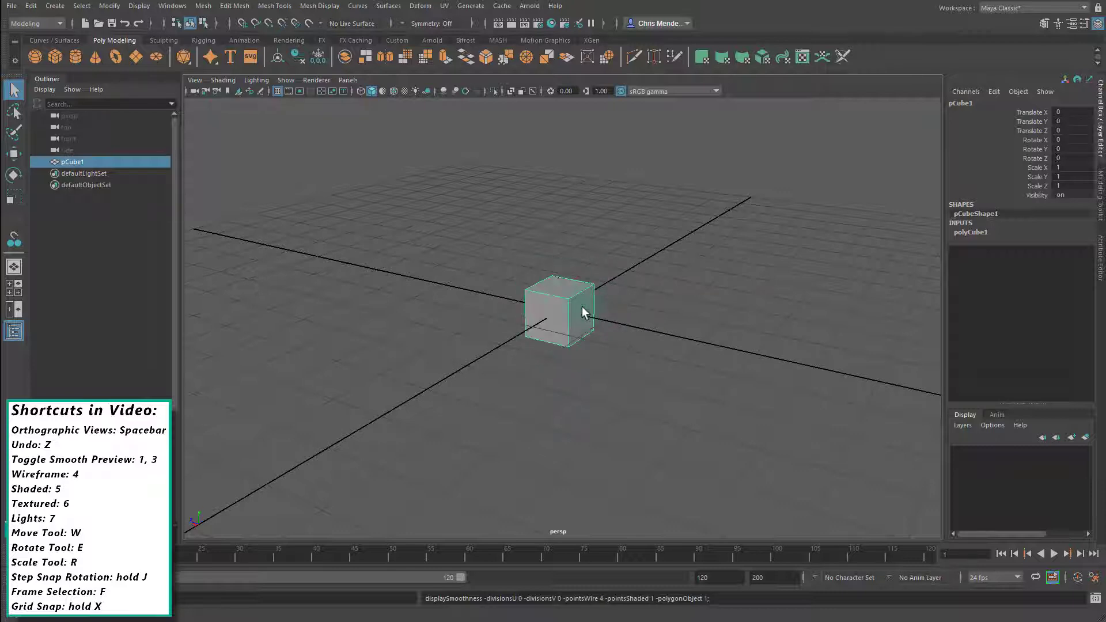
{"action": "key", "text": "3"}
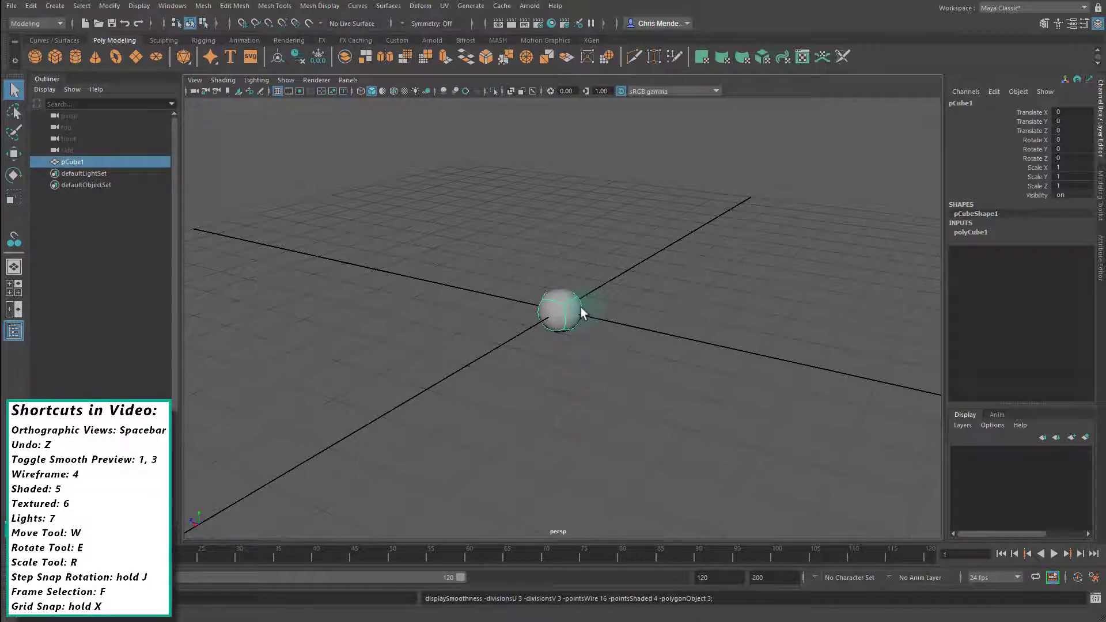
{"action": "key", "text": "1"}
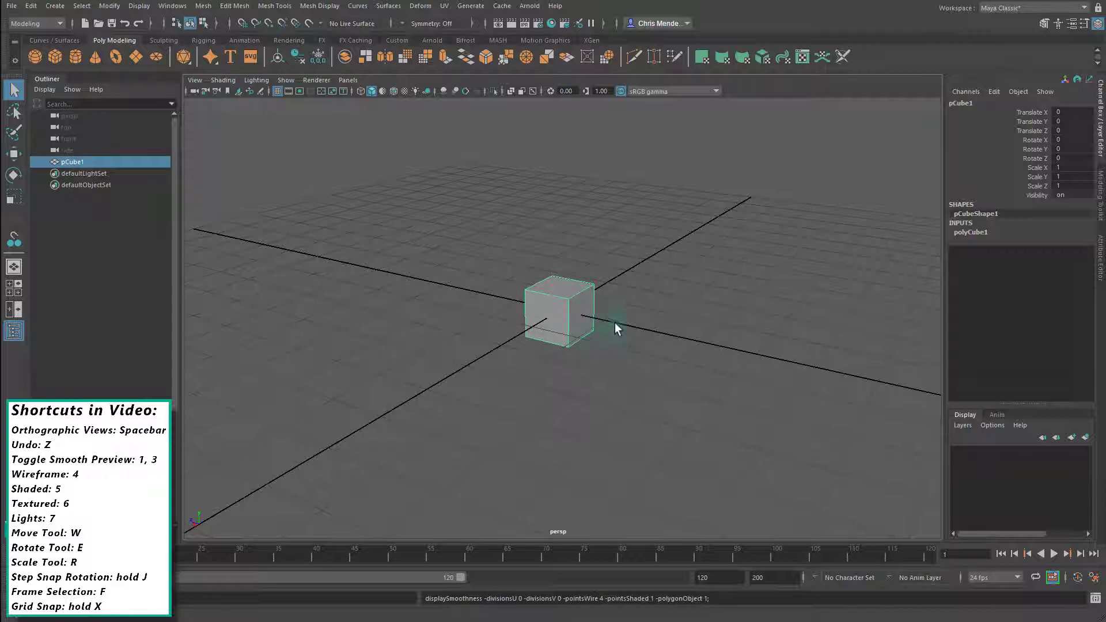
Step: View the cube in wireframe mode with and without selection, and restore shaded display with the cube deselected
{"action": "key", "text": "4"}
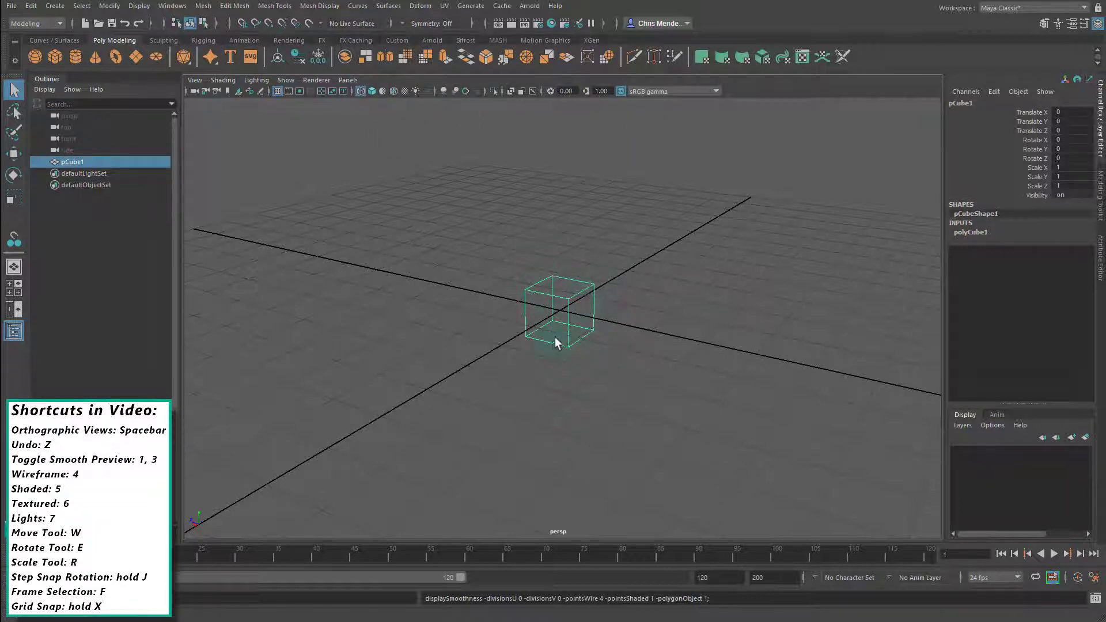
{"action": "left_click", "coordinate": [660, 350]}
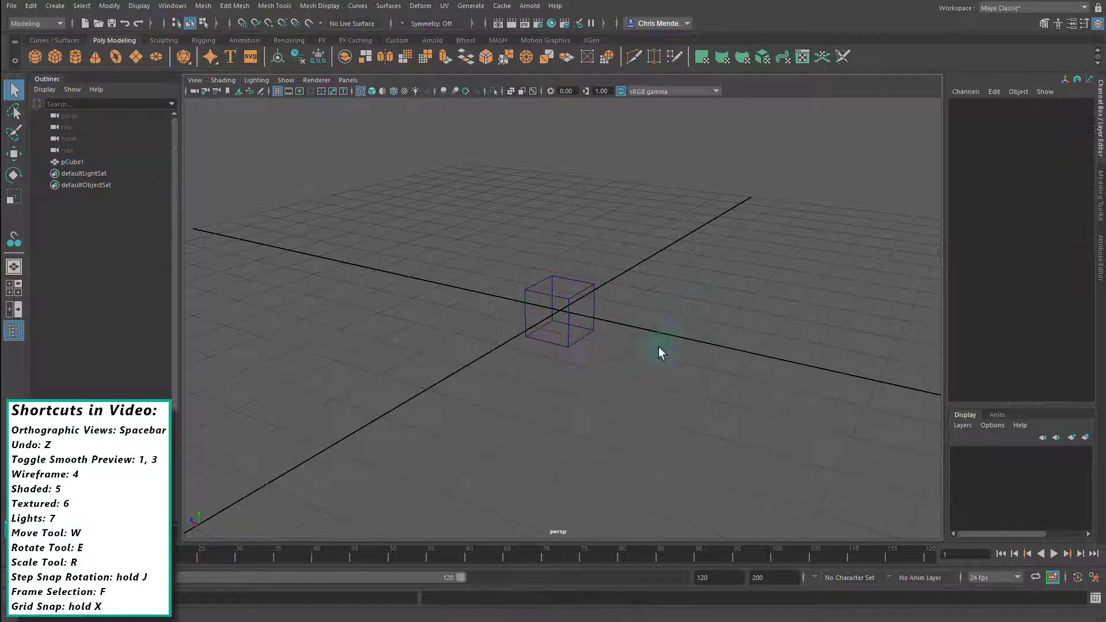
{"action": "left_click", "coordinate": [577, 299]}
{"action": "key", "text": "5"}
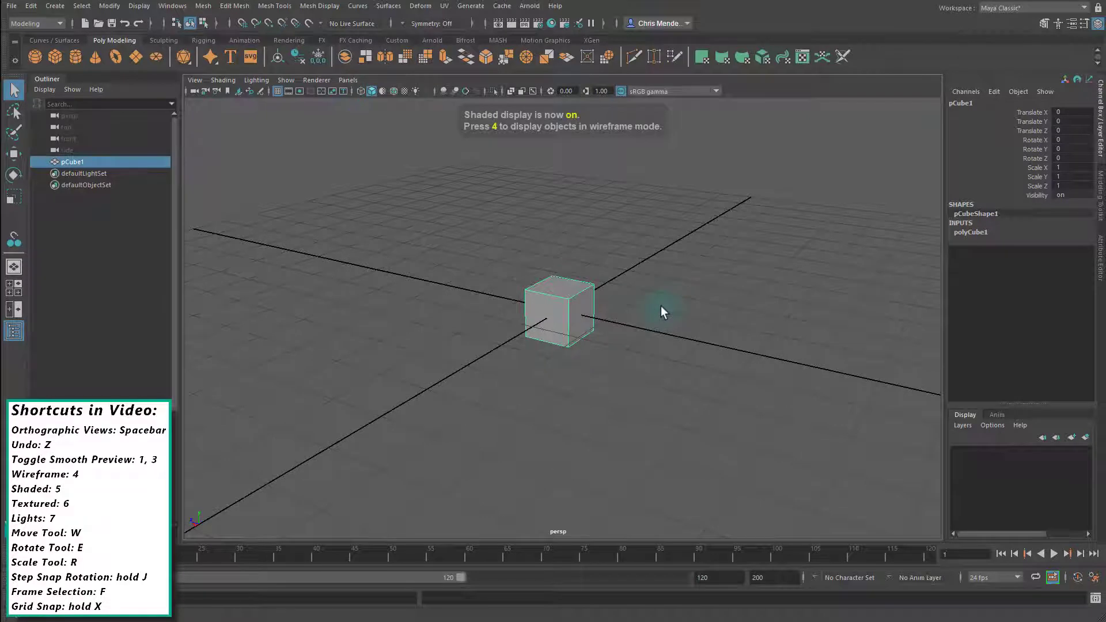
{"action": "left_click", "coordinate": [661, 306]}
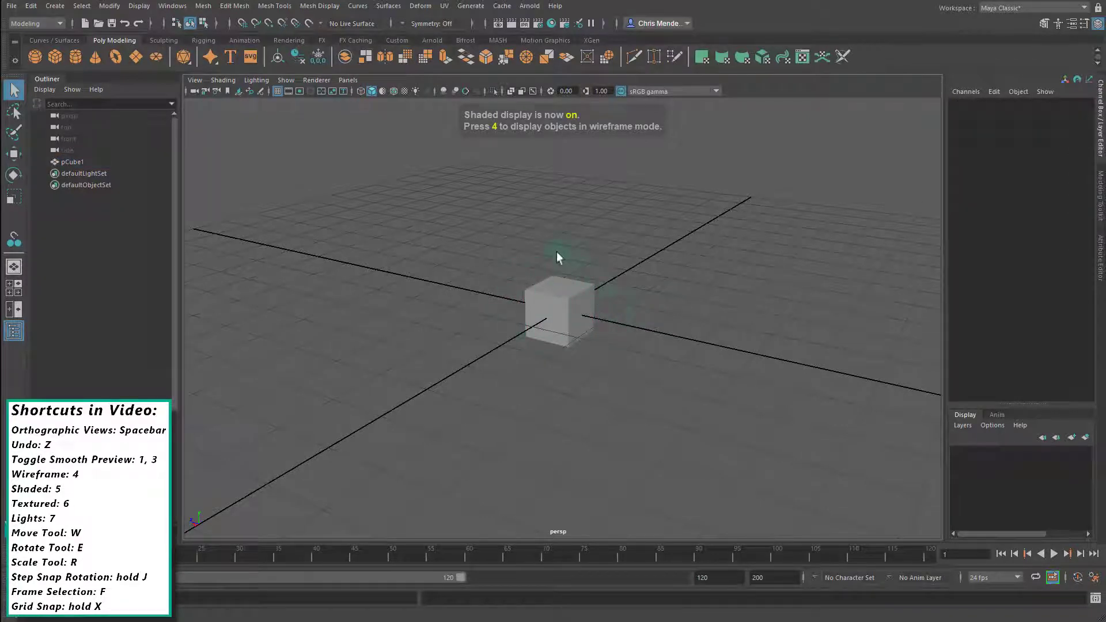
Step: View the cube in textured display and with scene lighting, and switch back to plain shaded display
{"action": "key", "text": "6"}
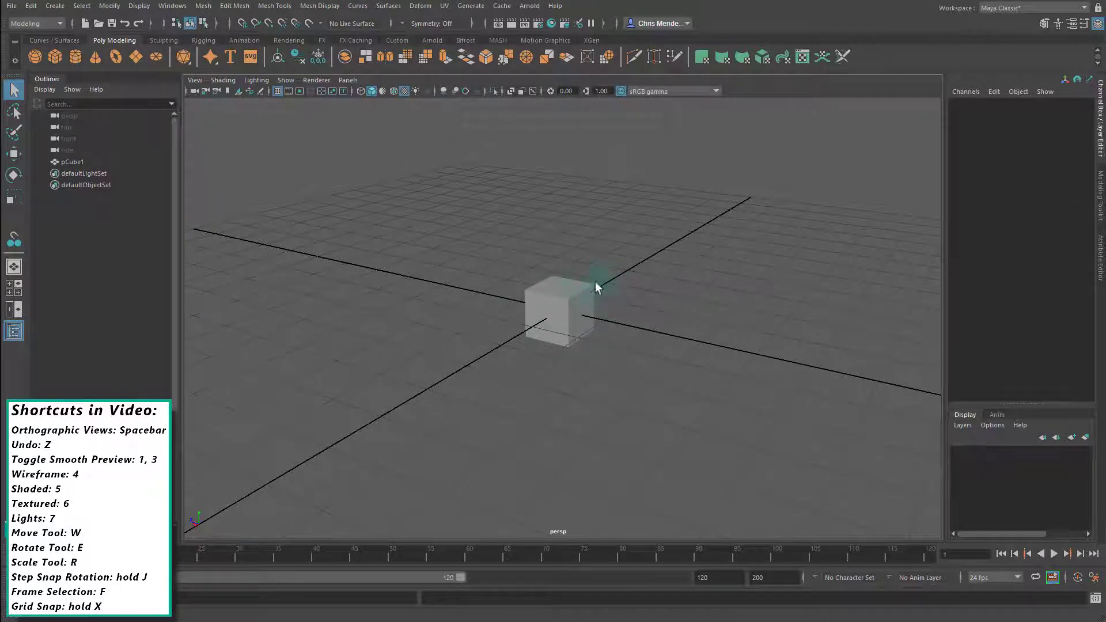
{"action": "key", "text": "7"}
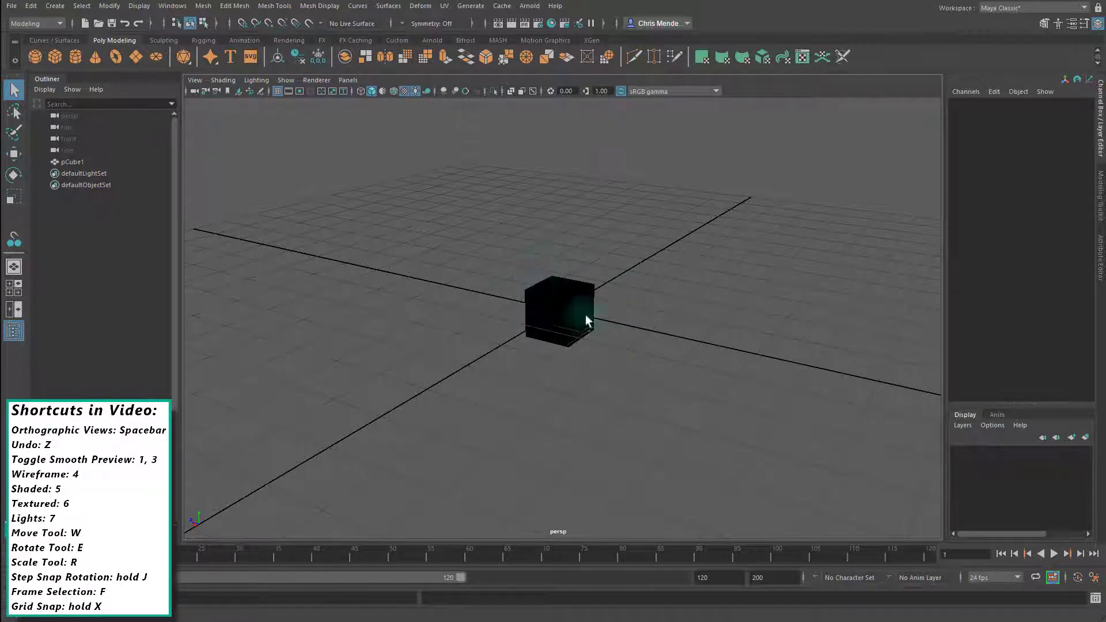
{"action": "key", "text": "5"}
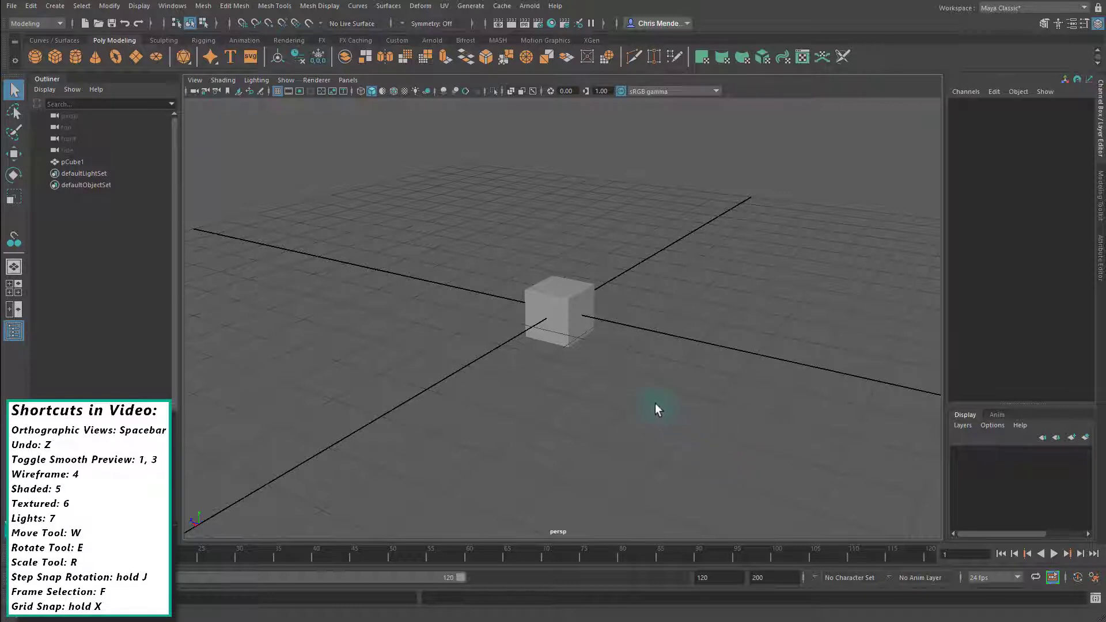
Step: Activate the Move tool, deselect the cube and select it again to show its move manipulator
{"action": "left_click", "coordinate": [562, 302]}
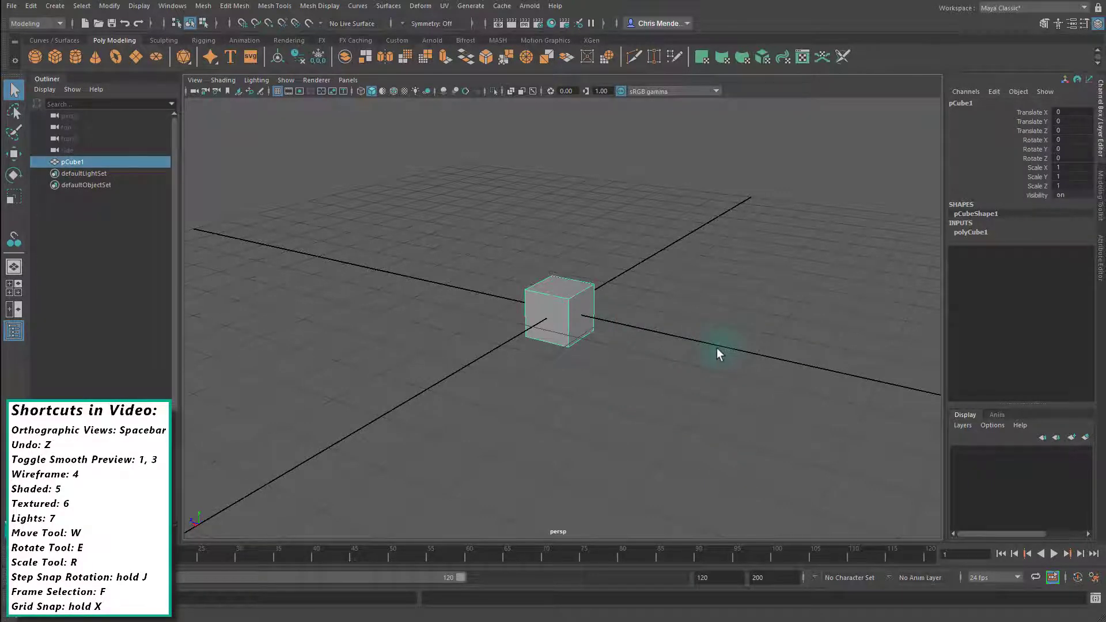
{"action": "key", "text": "w"}
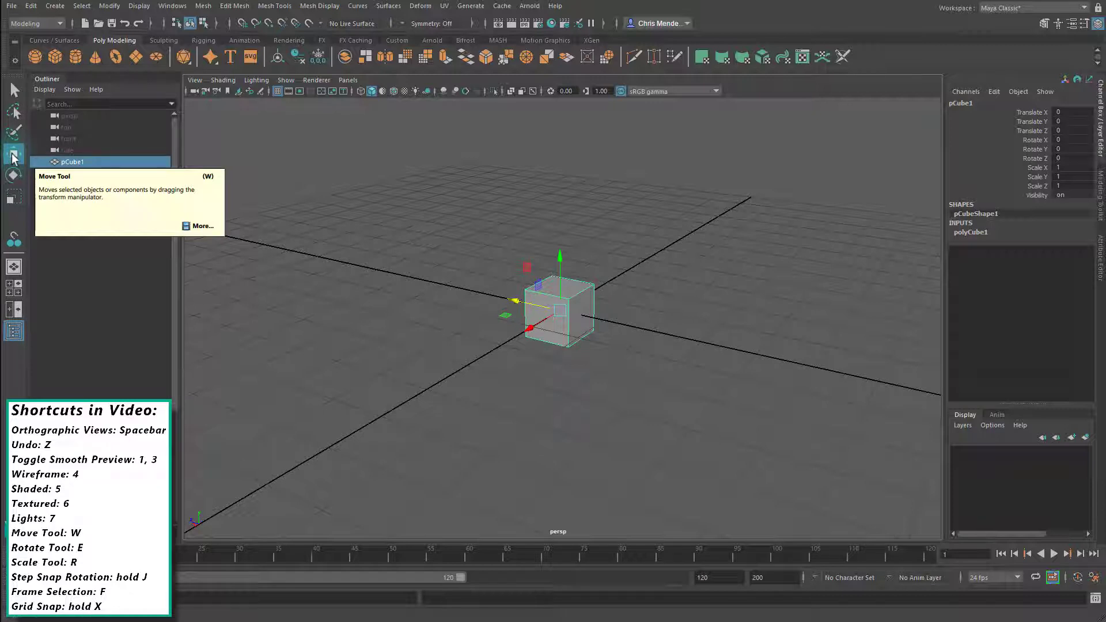
{"action": "left_click", "coordinate": [475, 408]}
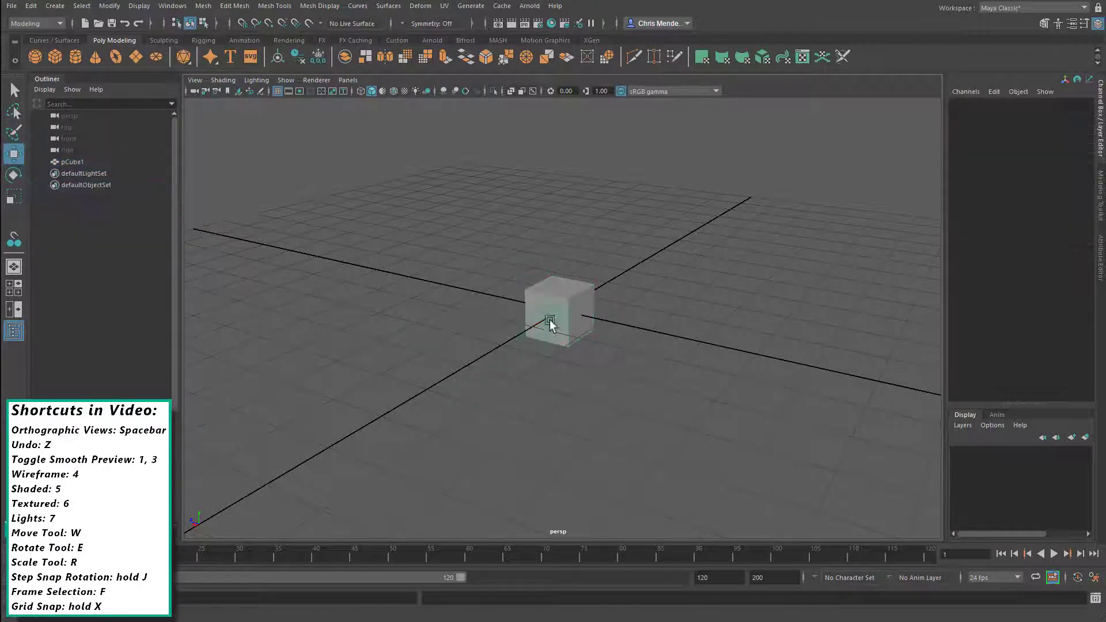
{"action": "left_click", "coordinate": [552, 318]}
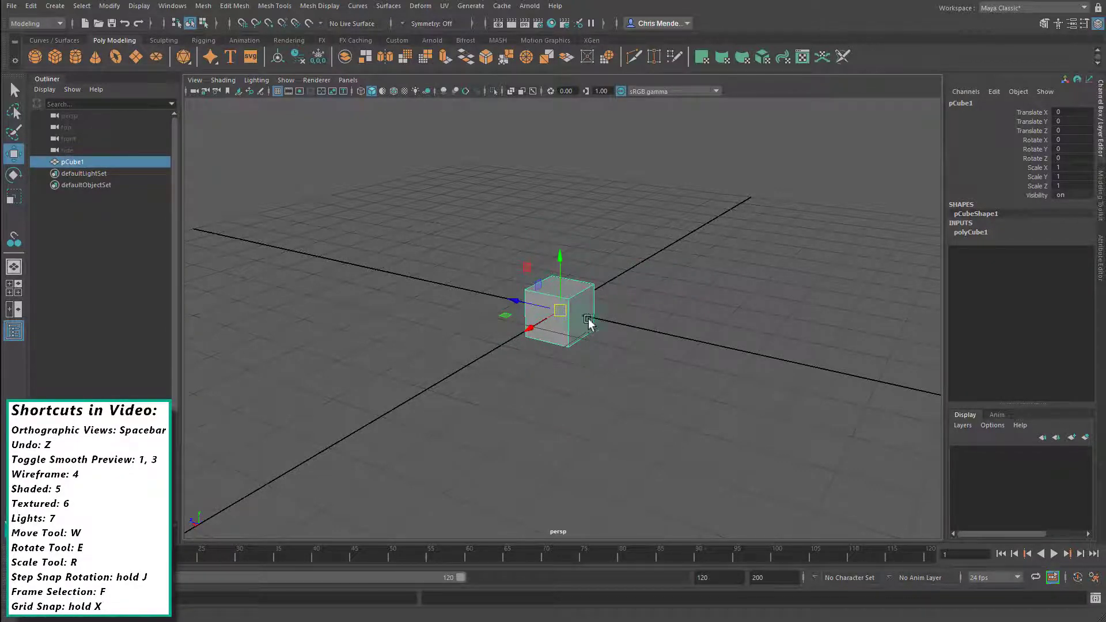
{"action": "left_click_drag", "start_coordinate": [647, 330], "coordinate": [698, 321], "text": "alt"}
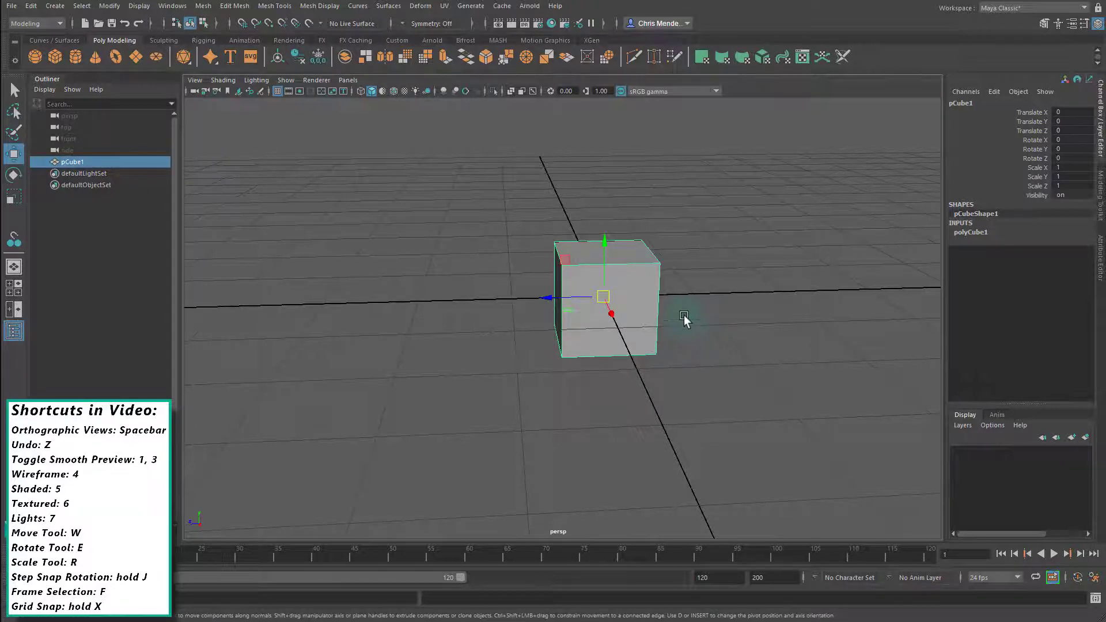
{"action": "left_click_drag", "start_coordinate": [728, 353], "coordinate": [761, 299], "text": "alt"}
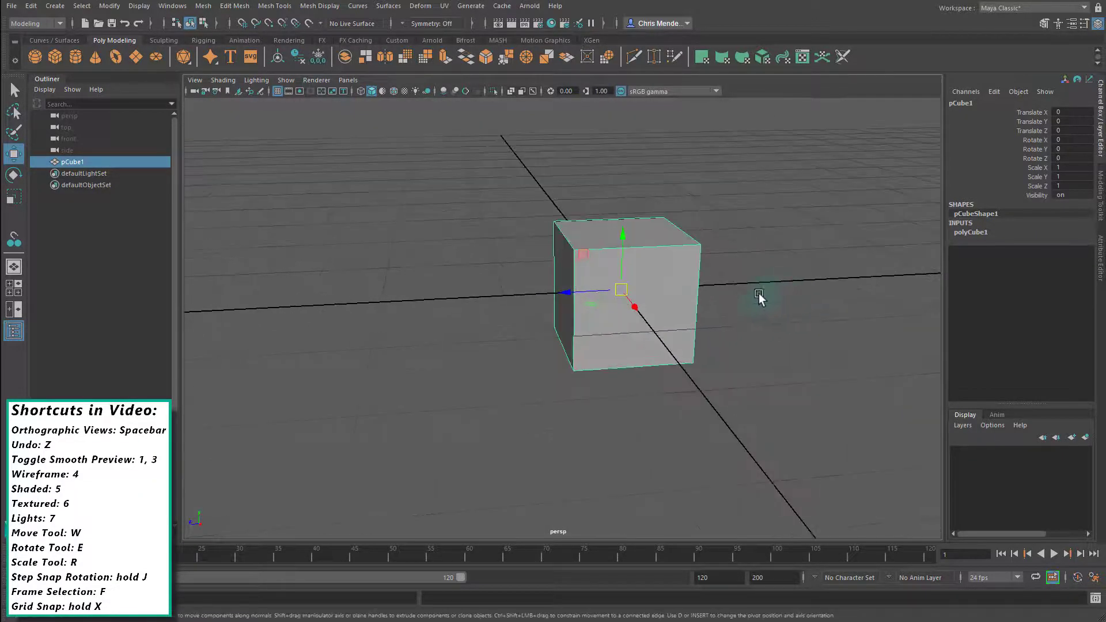
Step: Try moving the cube slightly along its single axes and in the ground plane, and undo these moves
{"action": "left_click", "coordinate": [622, 234]}
{"action": "left_click", "coordinate": [567, 293]}
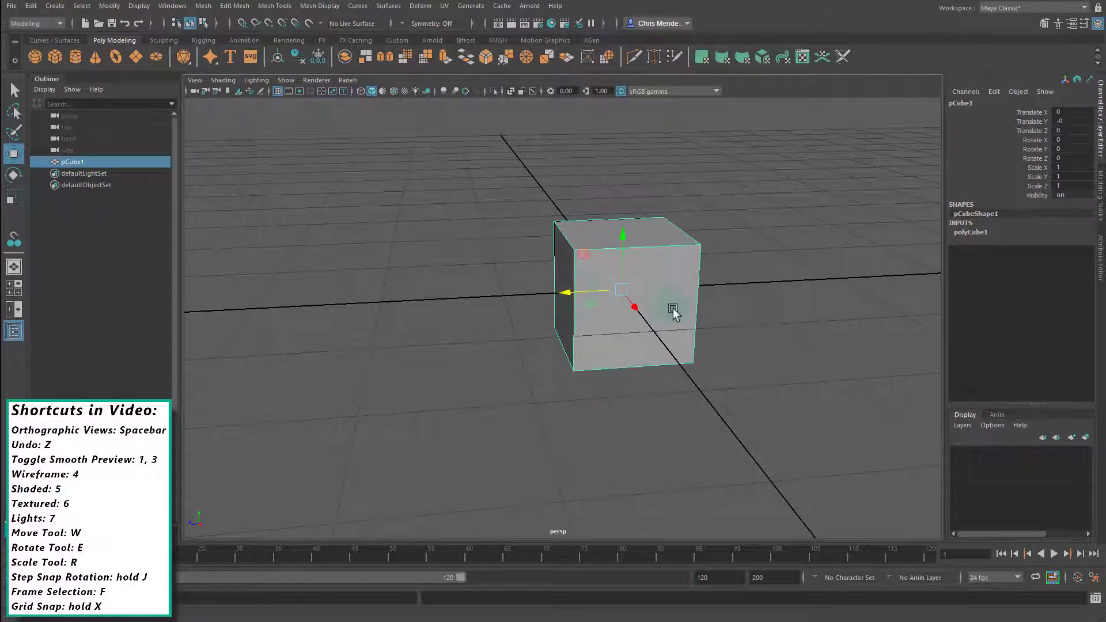
{"action": "left_click", "coordinate": [633, 306]}
{"action": "left_click", "coordinate": [622, 235]}
{"action": "left_click", "coordinate": [568, 293]}
{"action": "left_click_drag", "start_coordinate": [612, 292], "coordinate": [605, 284], "text": "alt"}
{"action": "left_click_drag", "start_coordinate": [622, 333], "coordinate": [624, 334]}
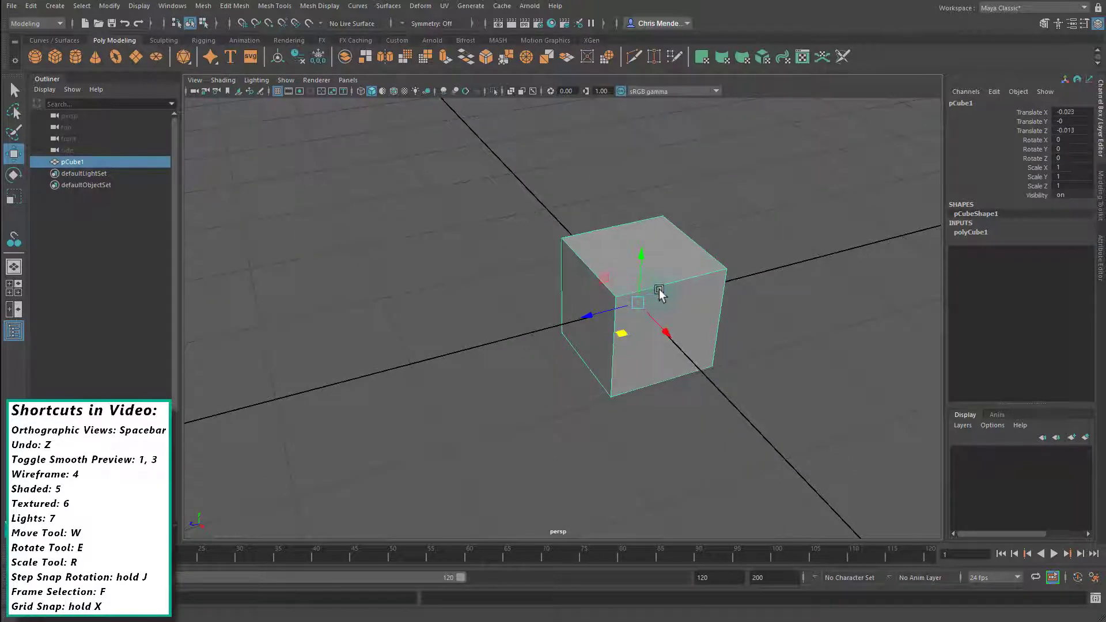
{"action": "left_click", "coordinate": [645, 255]}
{"action": "left_click", "coordinate": [590, 315]}
{"action": "left_click", "coordinate": [640, 302]}
{"action": "key", "text": "z"}
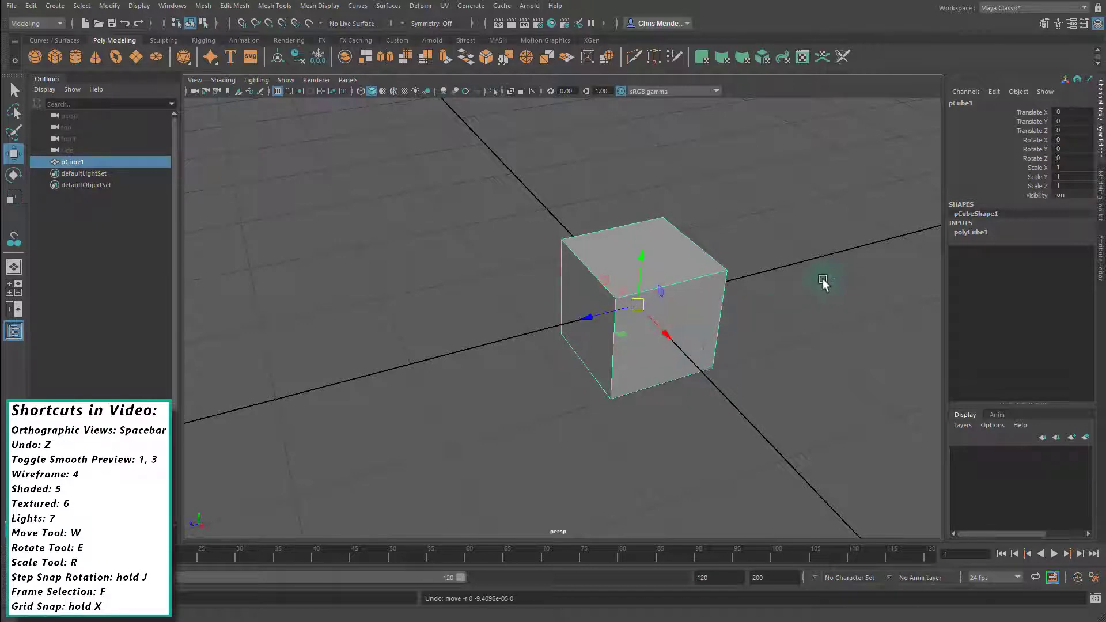
{"action": "key", "text": "z"}
Step: Move the cube freely by its centre handle from several view angles, and undo the moves back to the origin
{"action": "key", "text": "plus"}
{"action": "left_click_drag", "start_coordinate": [758, 346], "coordinate": [511, 285], "text": "alt"}
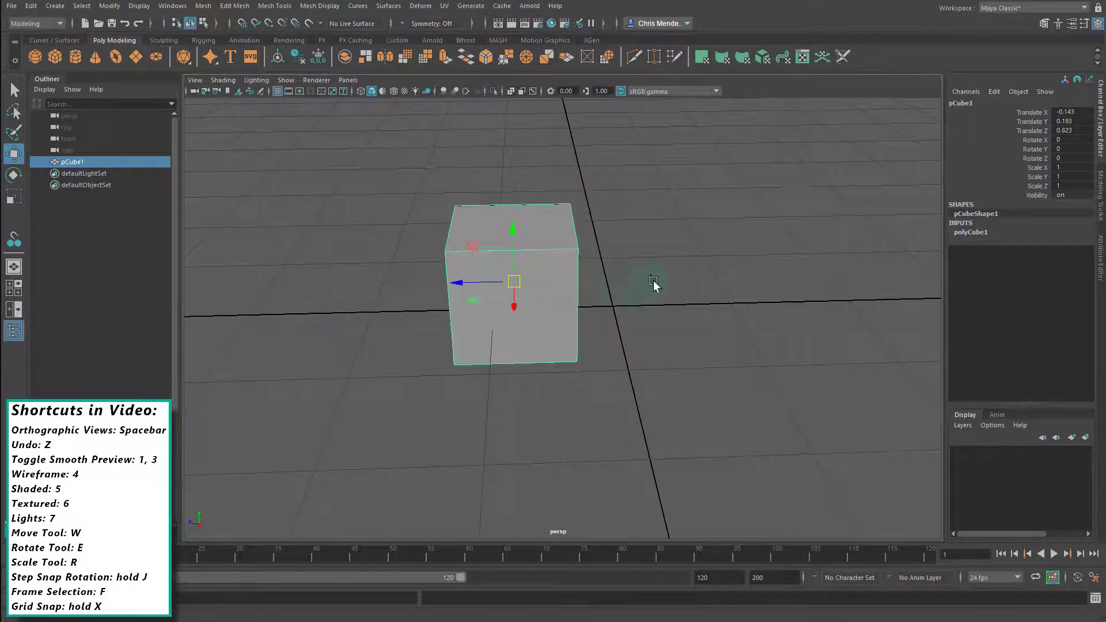
{"action": "left_click_drag", "start_coordinate": [654, 279], "coordinate": [487, 264], "text": "alt"}
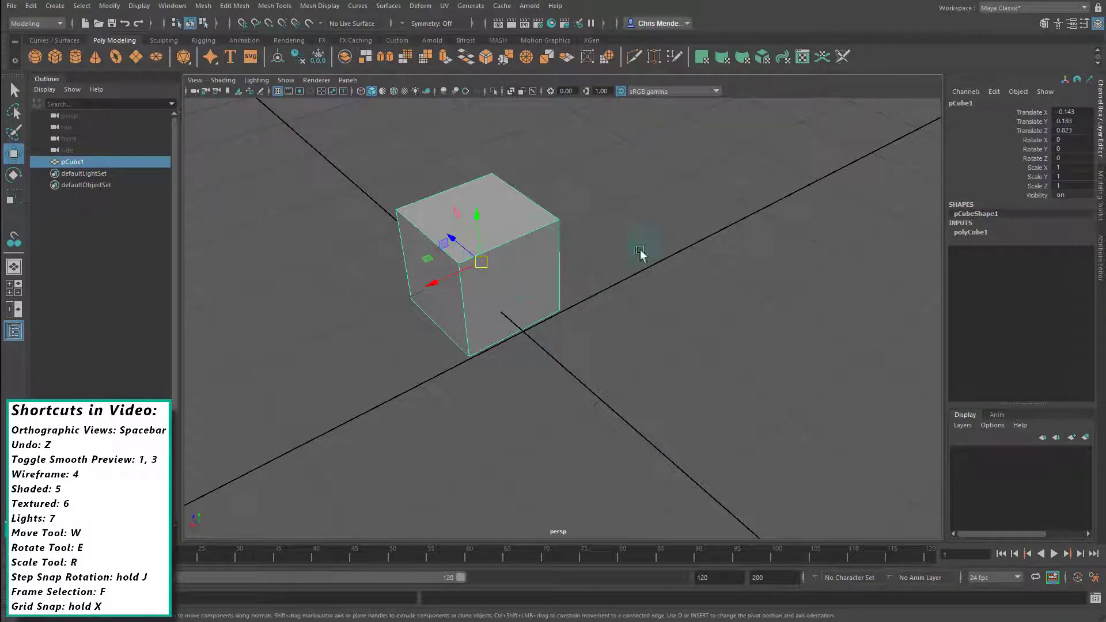
{"action": "left_click_drag", "start_coordinate": [523, 323], "coordinate": [640, 318], "text": "alt"}
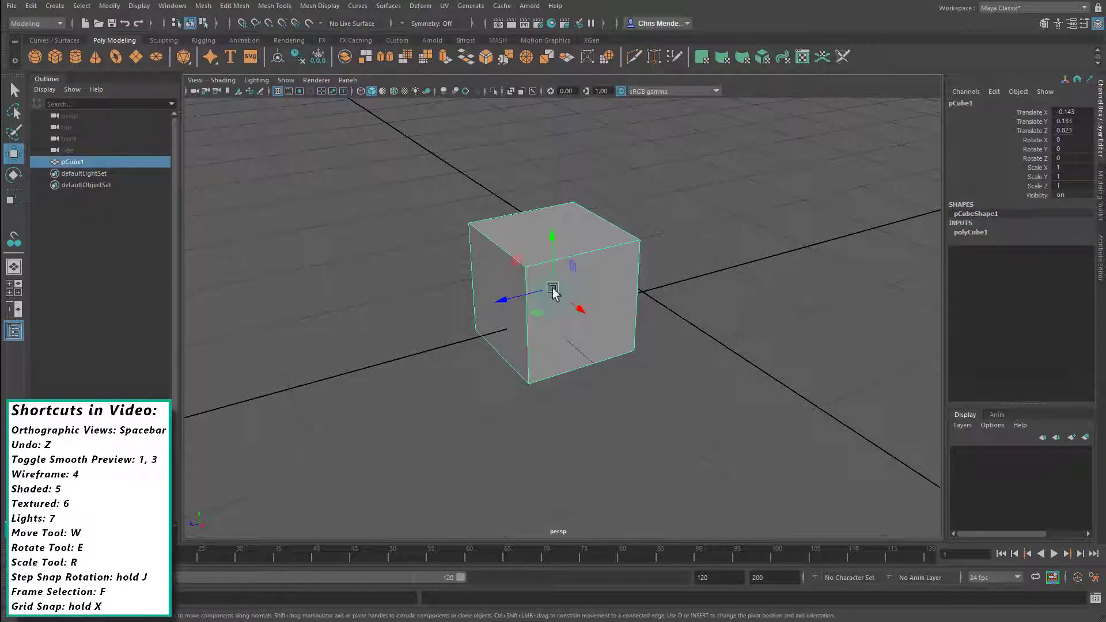
{"action": "left_click_drag", "start_coordinate": [553, 288], "coordinate": [607, 247]}
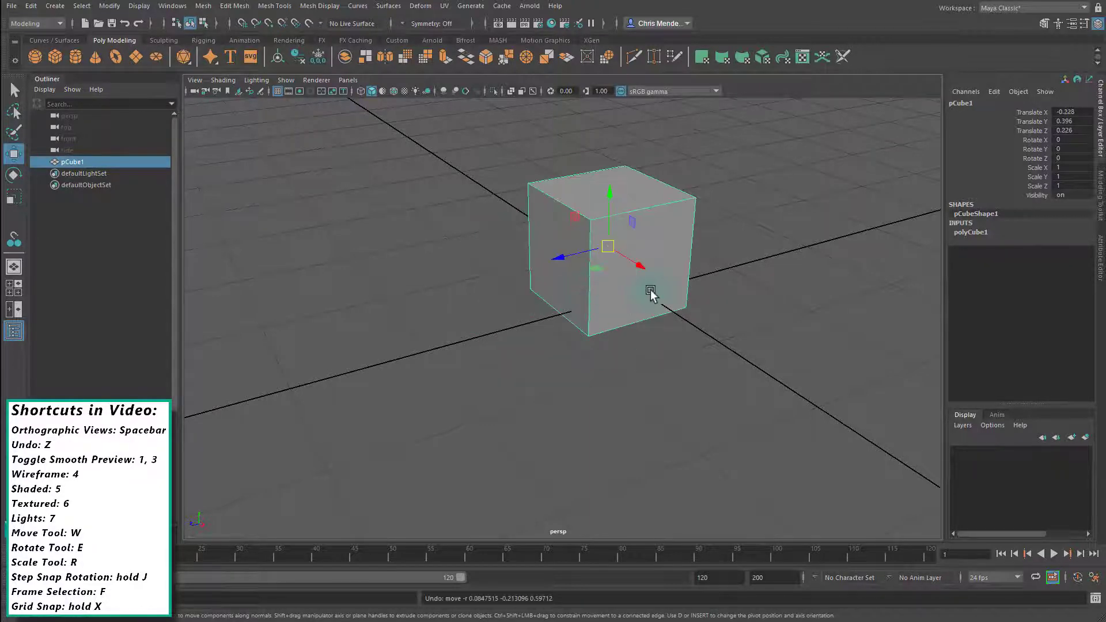
{"action": "key", "text": "z"}
{"action": "key", "text": "z"}
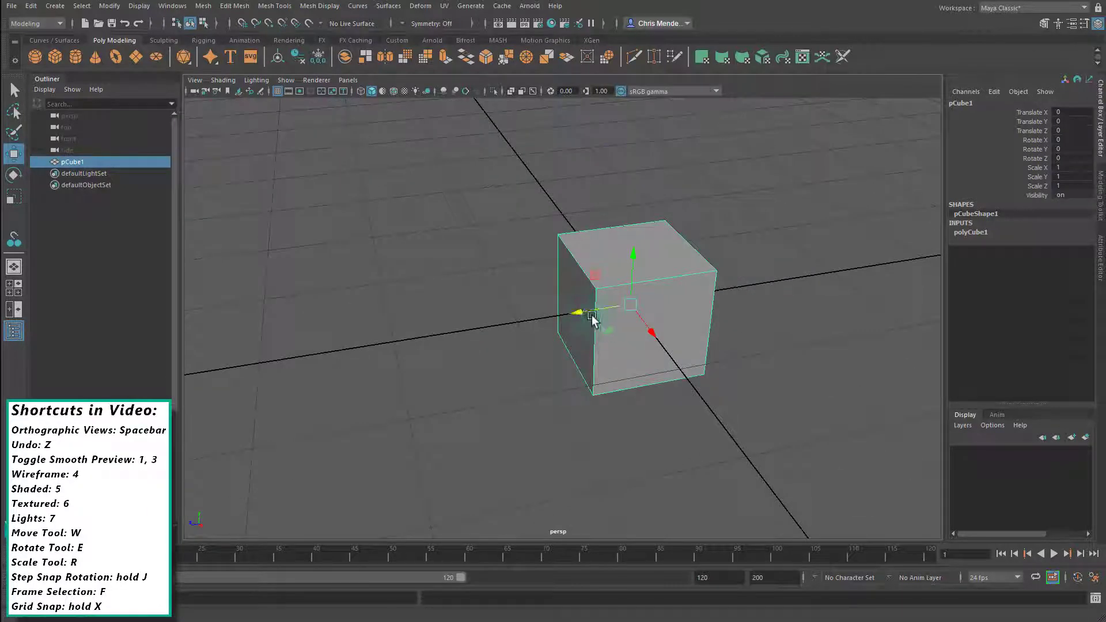
Step: Move the cube along its Z axis to about 0.544
{"action": "left_click_drag", "start_coordinate": [576, 321], "coordinate": [524, 307], "text": "alt"}
{"action": "left_click", "coordinate": [541, 329]}
{"action": "left_click", "coordinate": [554, 264]}
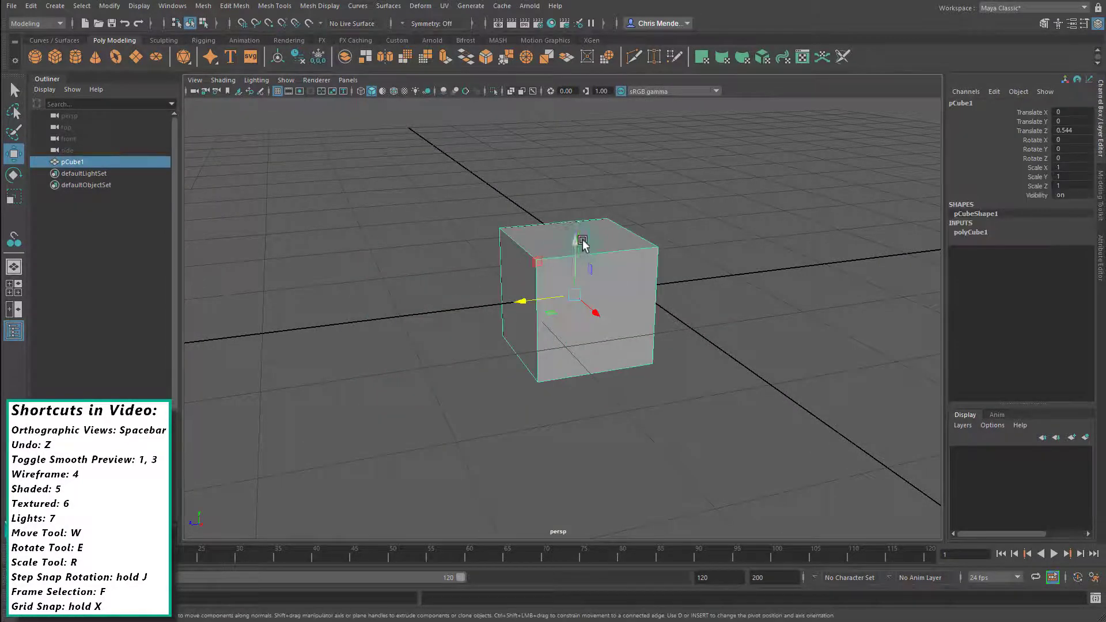
{"action": "left_click", "coordinate": [574, 294]}
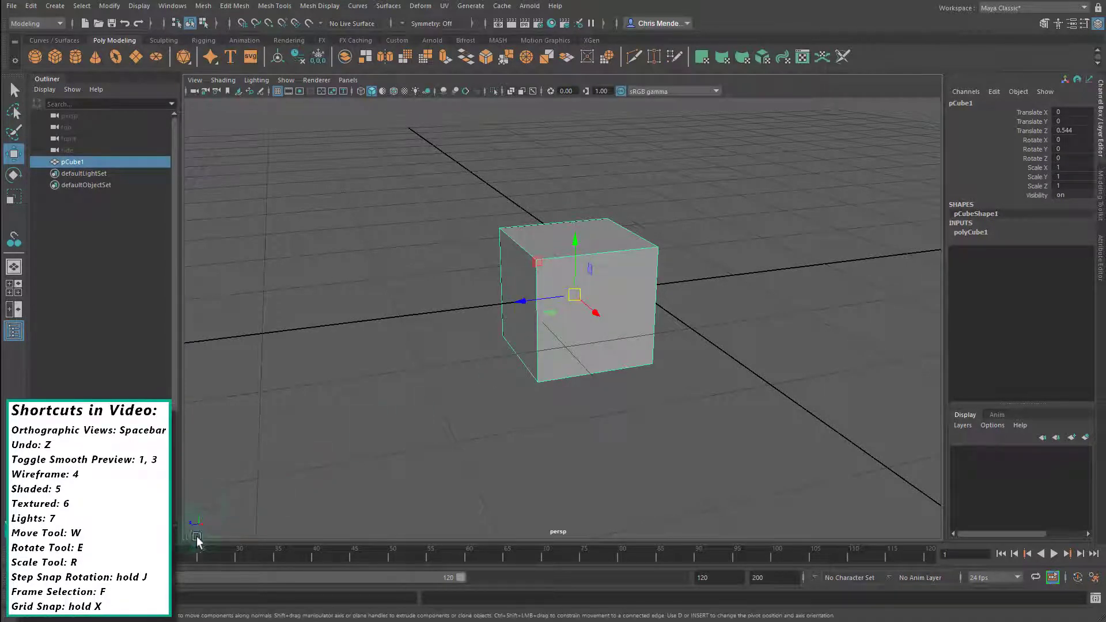
{"action": "left_click_drag", "start_coordinate": [237, 518], "coordinate": [198, 523], "text": "alt"}
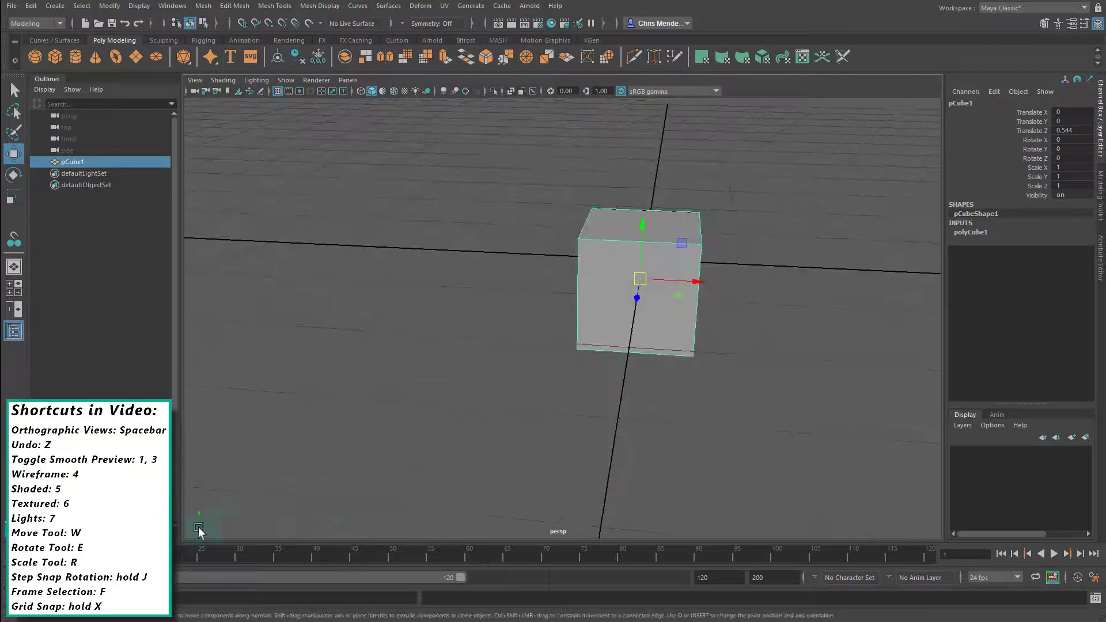
Step: Move the cube along X to about 0.074 and along Y to about 0.174
{"action": "left_click_drag", "start_coordinate": [637, 363], "coordinate": [563, 365], "text": "alt"}
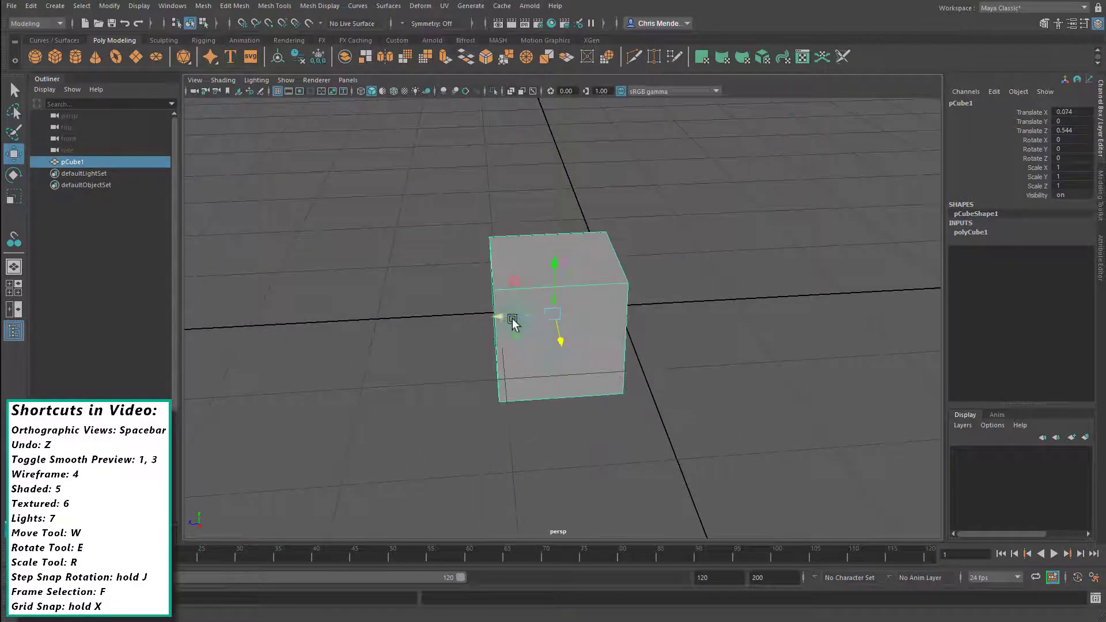
{"action": "left_click", "coordinate": [511, 317]}
{"action": "left_click_drag", "start_coordinate": [553, 262], "coordinate": [560, 242]}
{"action": "left_click_drag", "start_coordinate": [560, 242], "coordinate": [698, 270], "text": "alt"}
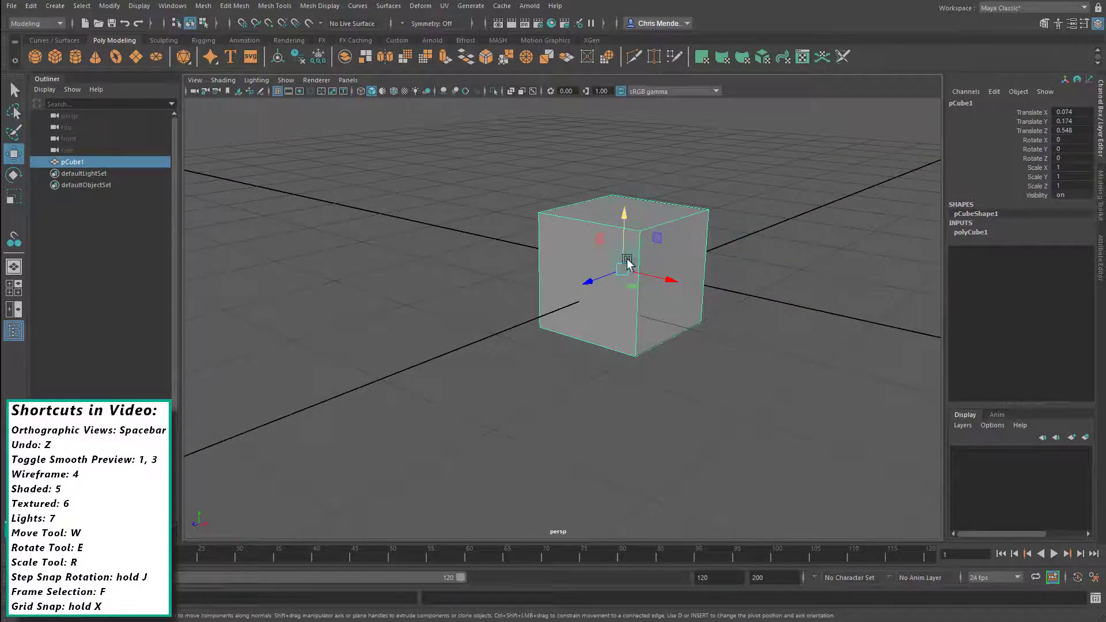
Step: Move the cube with its two-axis plane handles to about X 1.349, Y 0.55 and Z 0.726
{"action": "left_click", "coordinate": [755, 237]}
{"action": "left_click", "coordinate": [644, 247]}
{"action": "left_click", "coordinate": [660, 237]}
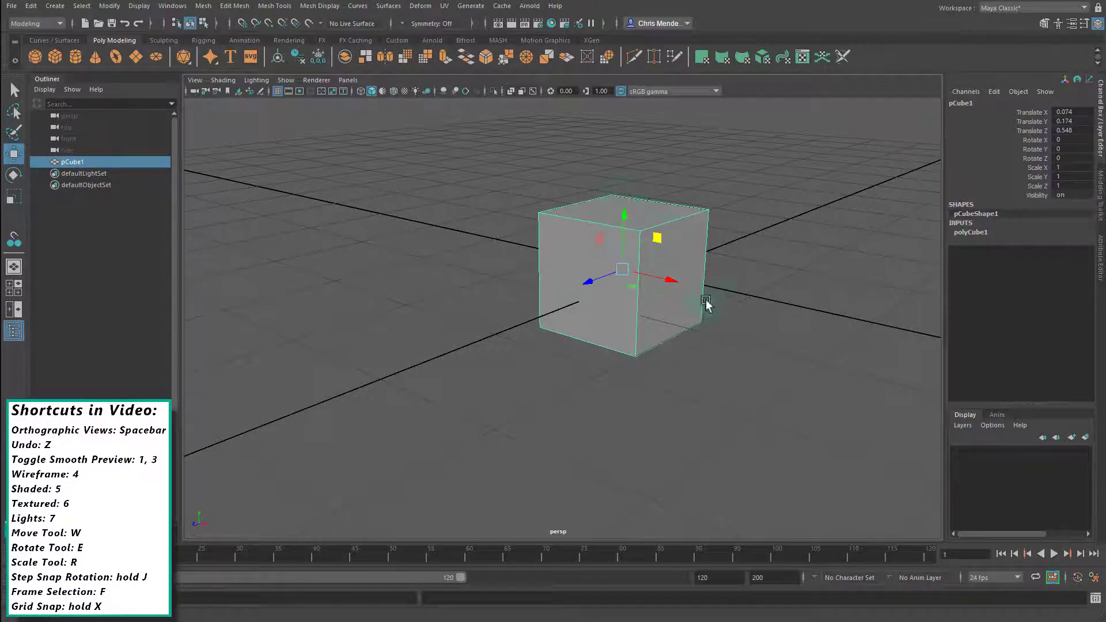
{"action": "left_click_drag", "start_coordinate": [661, 240], "coordinate": [576, 249]}
{"action": "left_click_drag", "start_coordinate": [539, 256], "coordinate": [637, 303]}
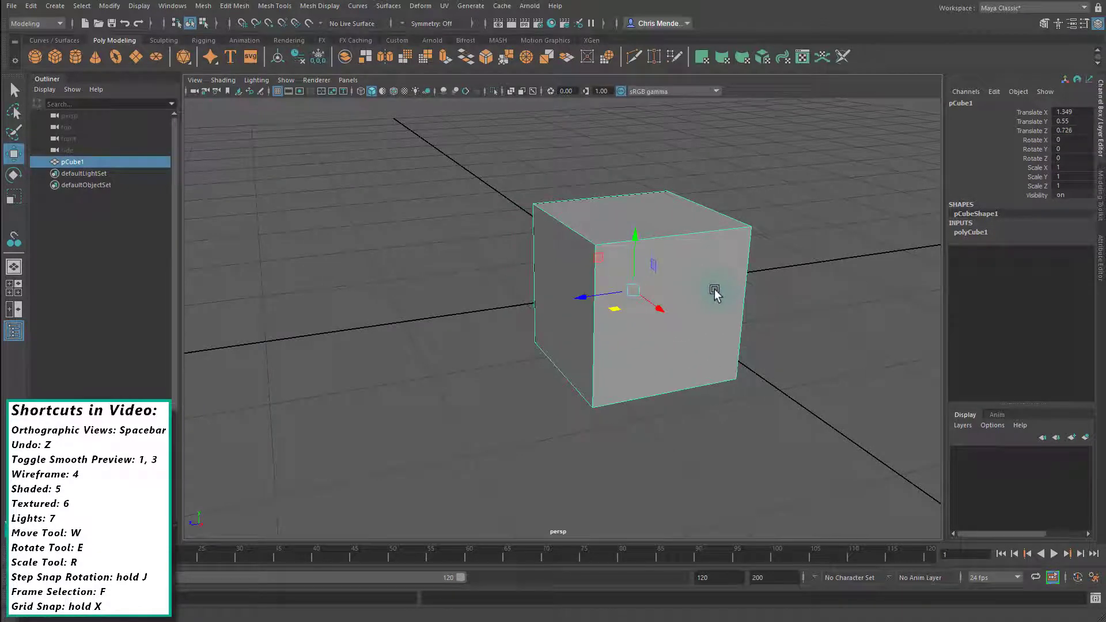
Step: Undo all the cube's moves until it is back at the origin
{"action": "key", "text": "z"}
{"action": "key", "text": "z"}
{"action": "key", "text": "z"}
{"action": "key", "text": "z"}
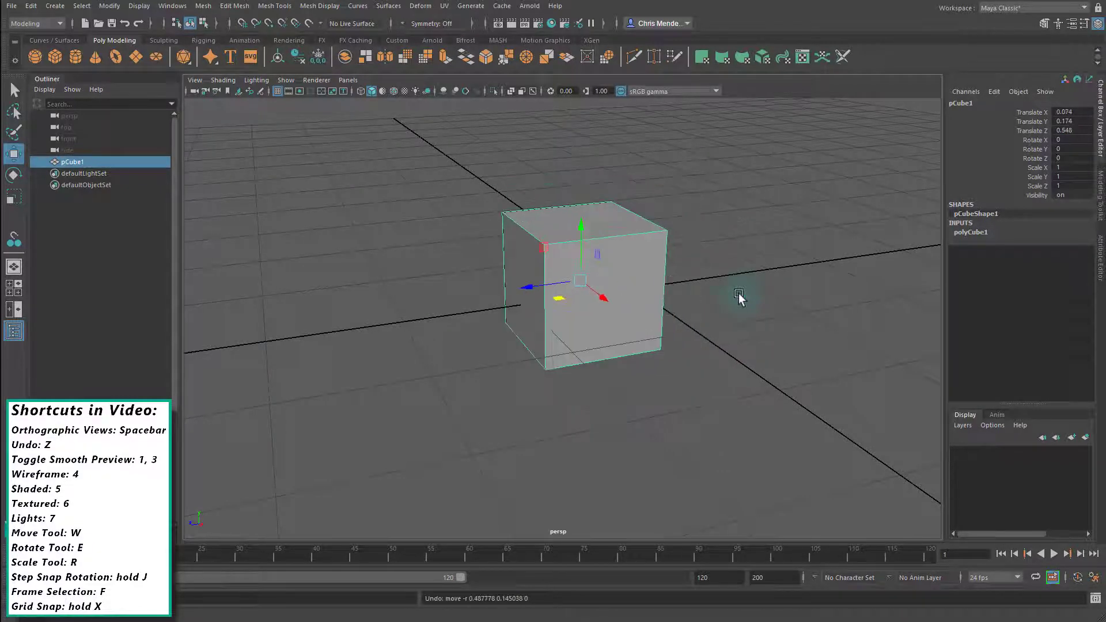
{"action": "key", "text": "z"}
{"action": "key", "text": "z"}
{"action": "key", "text": "z"}
{"action": "key", "text": "z"}
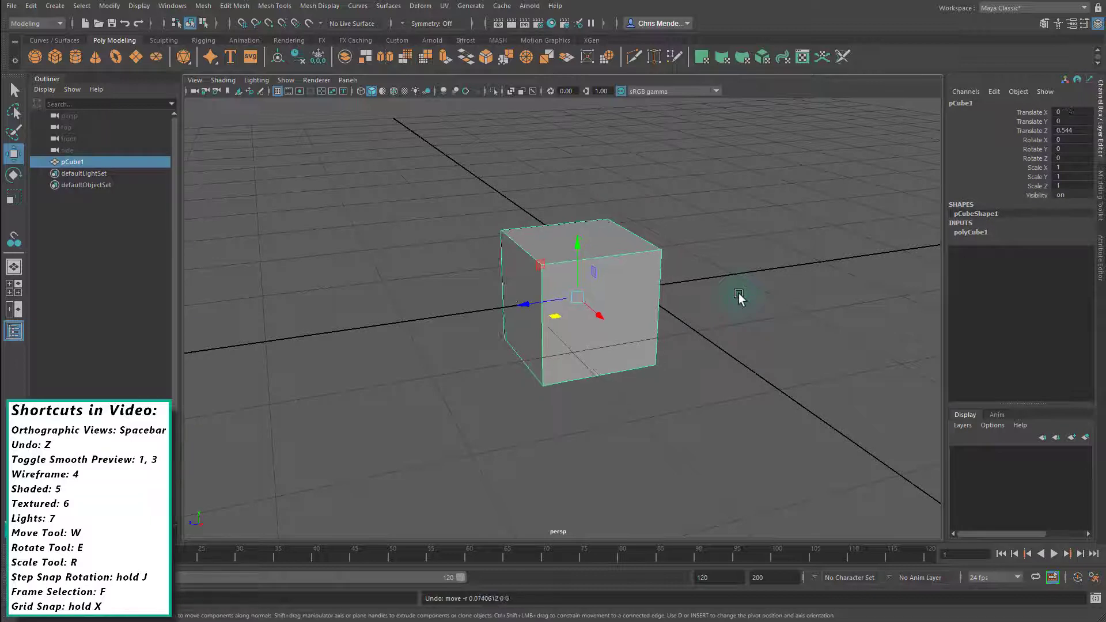
{"action": "key", "text": "z"}
{"action": "key", "text": "z"}
{"action": "key", "text": "z"}
{"action": "key", "text": "z"}
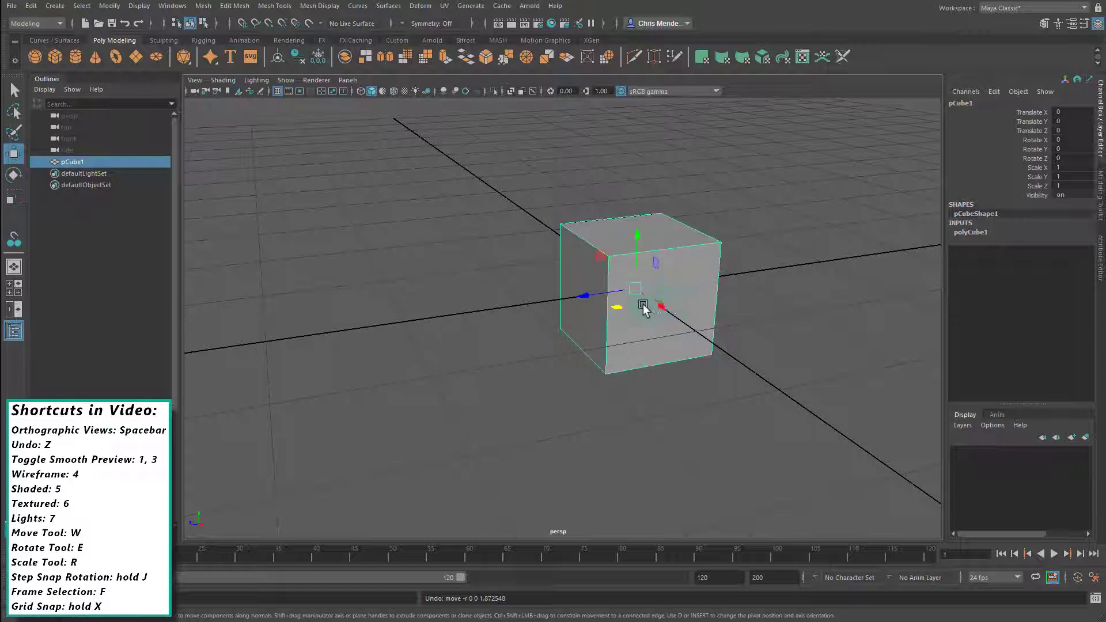
Step: Try rotating the cube around its axes with the Rotate tool and undo the rotations
{"action": "key", "text": "e"}
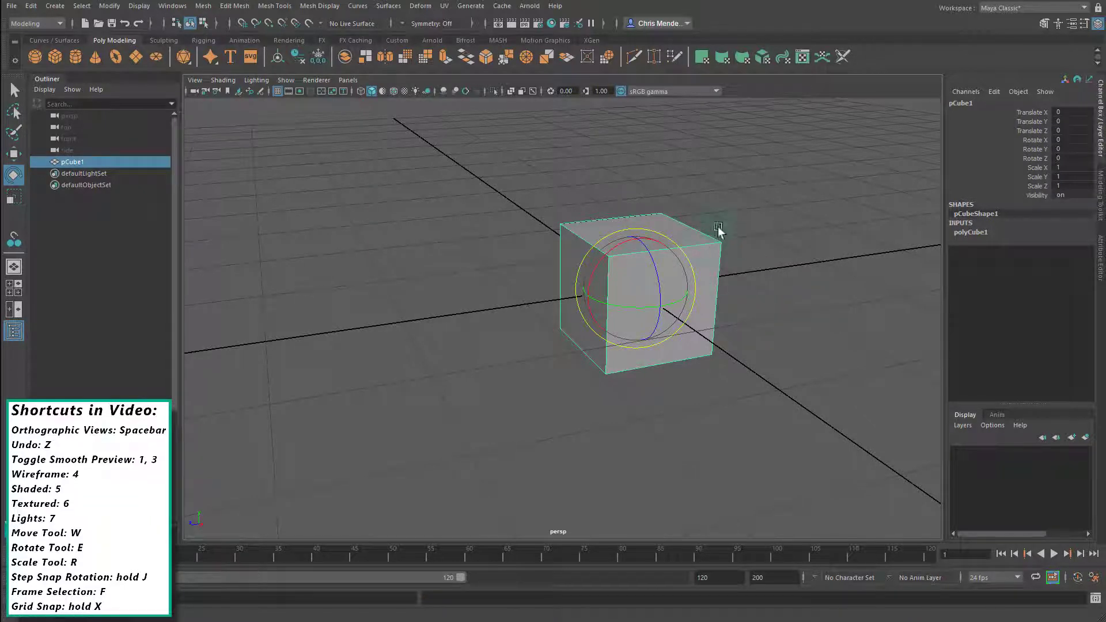
{"action": "left_click_drag", "start_coordinate": [723, 310], "coordinate": [764, 292], "text": "alt"}
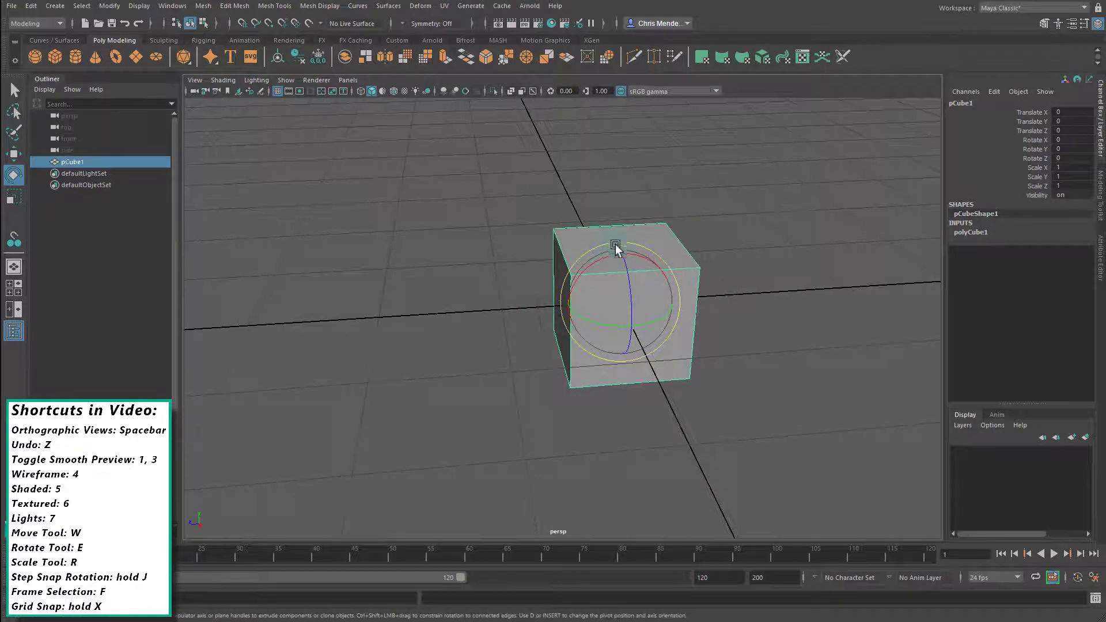
{"action": "left_click_drag", "start_coordinate": [731, 264], "coordinate": [682, 247], "text": "alt"}
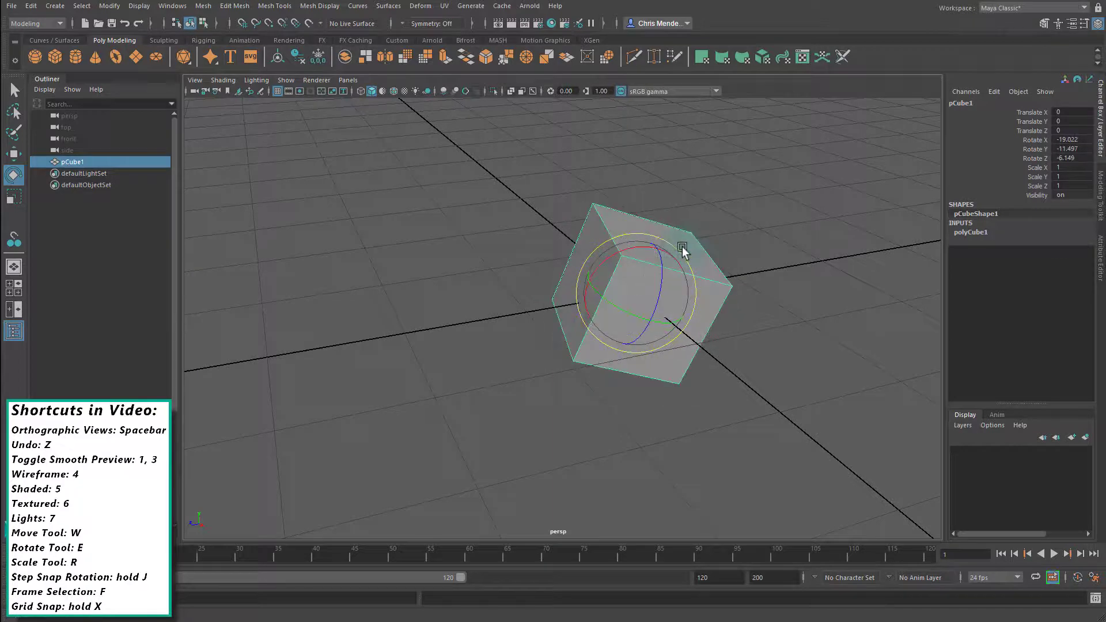
{"action": "key", "text": "z"}
{"action": "left_click_drag", "start_coordinate": [785, 281], "coordinate": [645, 287], "text": "alt"}
{"action": "key", "text": "z"}
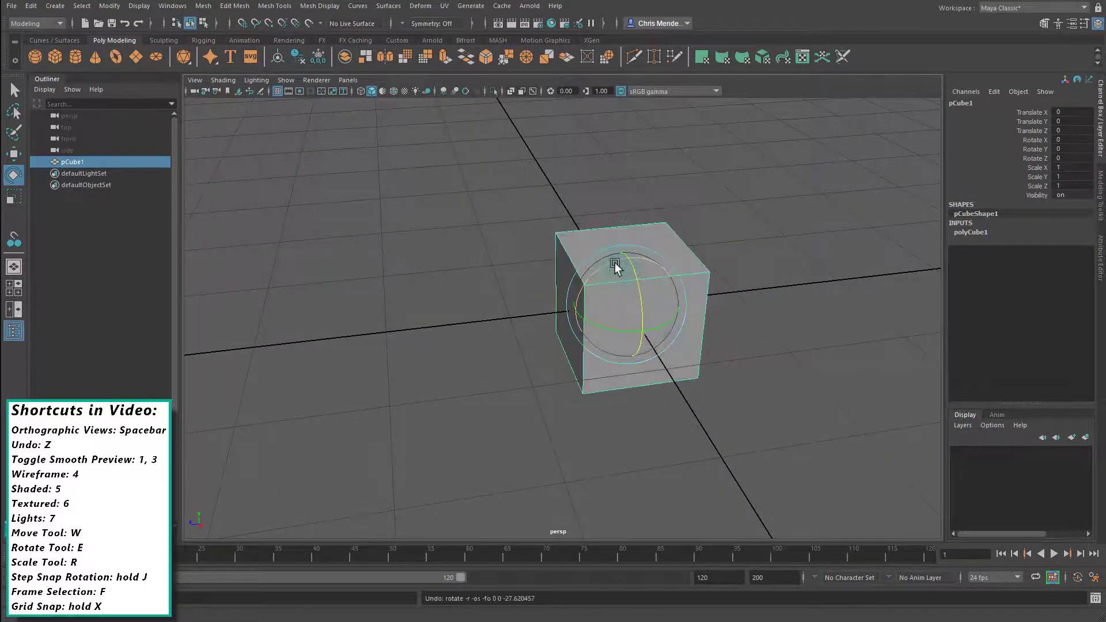
{"action": "left_click_drag", "start_coordinate": [725, 291], "coordinate": [750, 274], "text": "alt"}
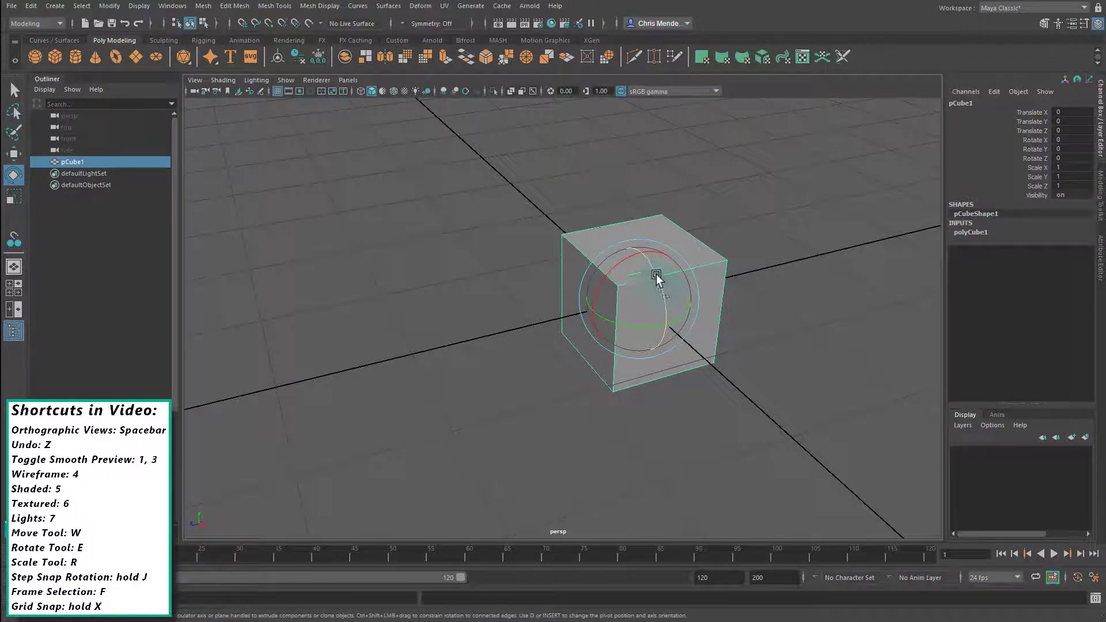
{"action": "mouse_move", "coordinate": [654, 266]}
{"action": "left_mouse_down"}
{"action": "mouse_move", "coordinate": [681, 340]}
{"action": "mouse_move", "coordinate": [641, 251]}
{"action": "mouse_move", "coordinate": [653, 271]}
{"action": "mouse_move", "coordinate": [645, 257]}
{"action": "mouse_move", "coordinate": [649, 271]}
{"action": "mouse_move", "coordinate": [646, 260]}
{"action": "mouse_move", "coordinate": [620, 267]}
{"action": "mouse_move", "coordinate": [617, 289]}
{"action": "mouse_move", "coordinate": [642, 269]}
{"action": "left_mouse_up"}
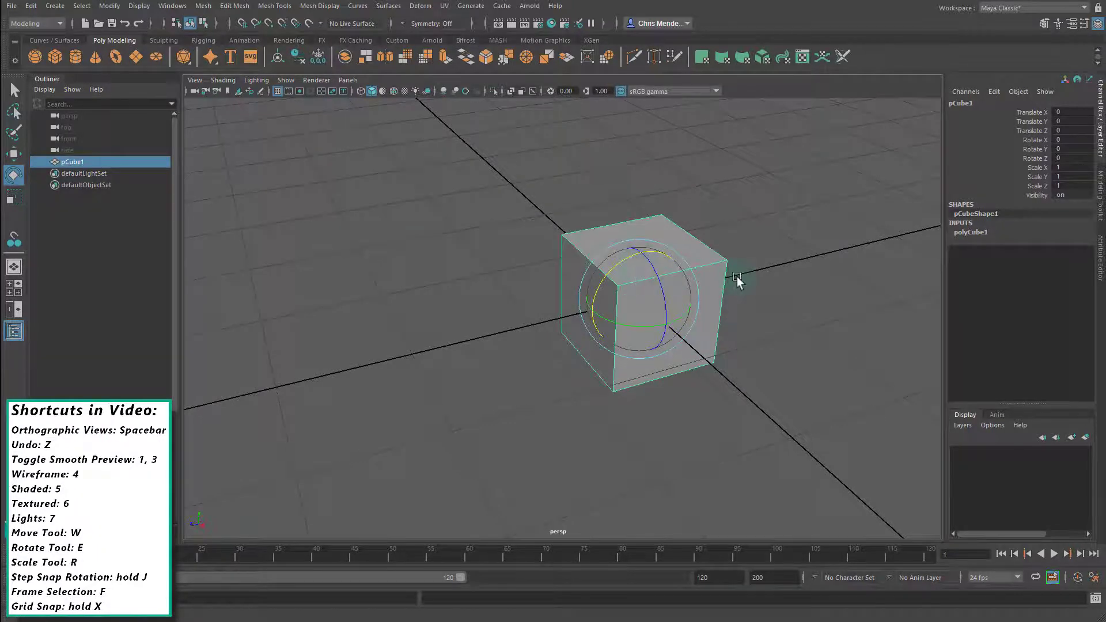
Step: Switch the selected cube through the Move and Rotate tools and finish with the Scale tool active
{"action": "key", "text": "r"}
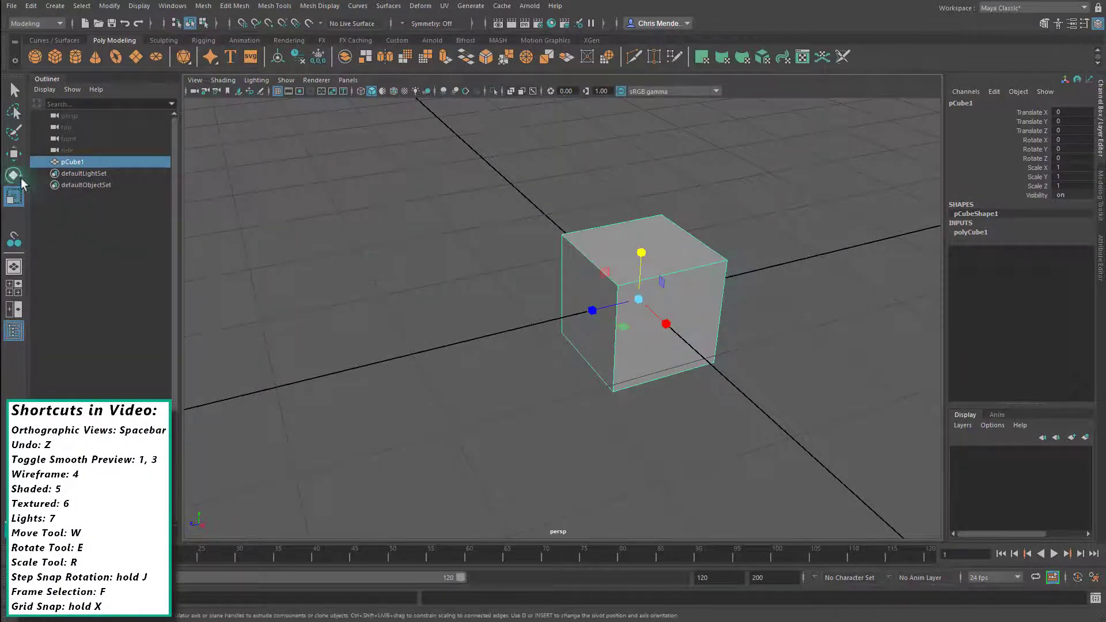
{"action": "left_click", "coordinate": [14, 153]}
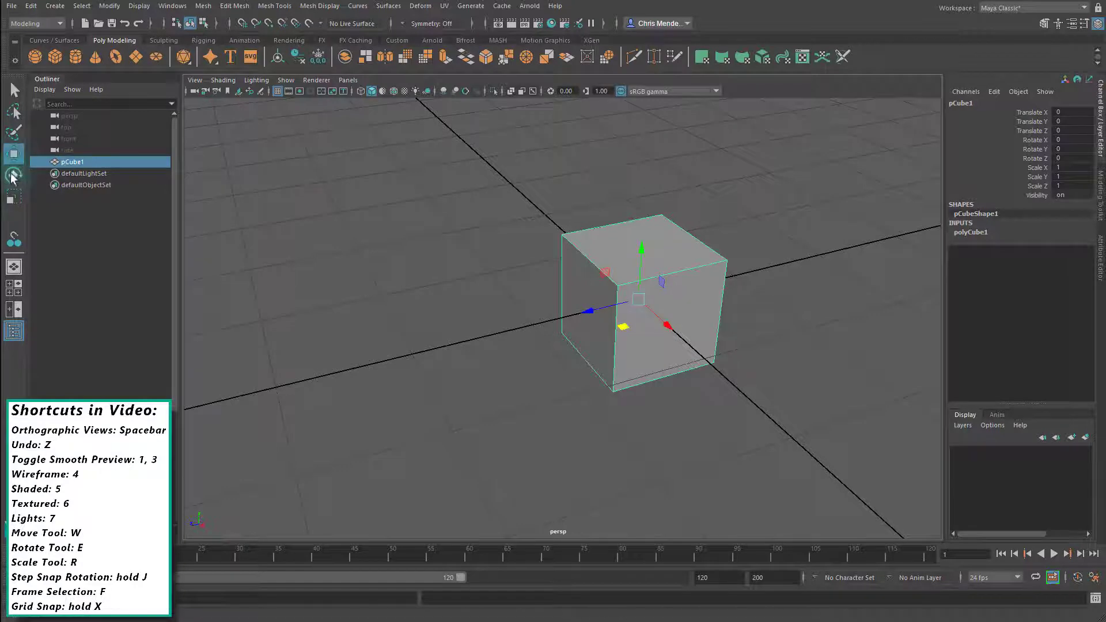
{"action": "left_click", "coordinate": [14, 174]}
{"action": "left_click", "coordinate": [14, 199]}
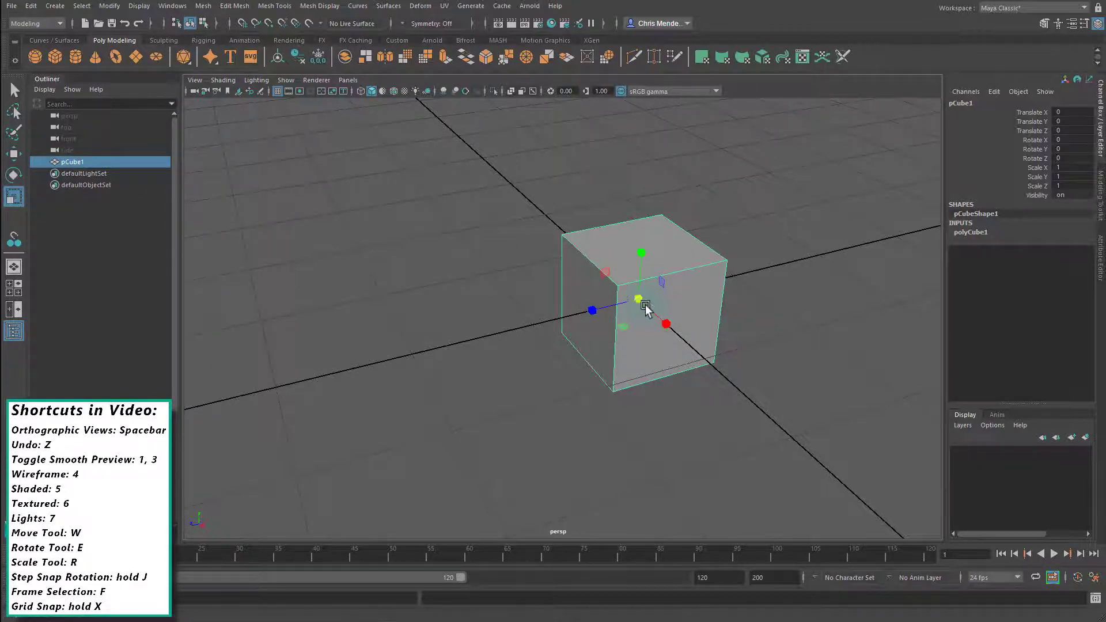
Step: Scale the cube uniformly to about 1.634, and stretch it separately along its Z, X and Y axes
{"action": "left_click_drag", "start_coordinate": [638, 299], "coordinate": [489, 329]}
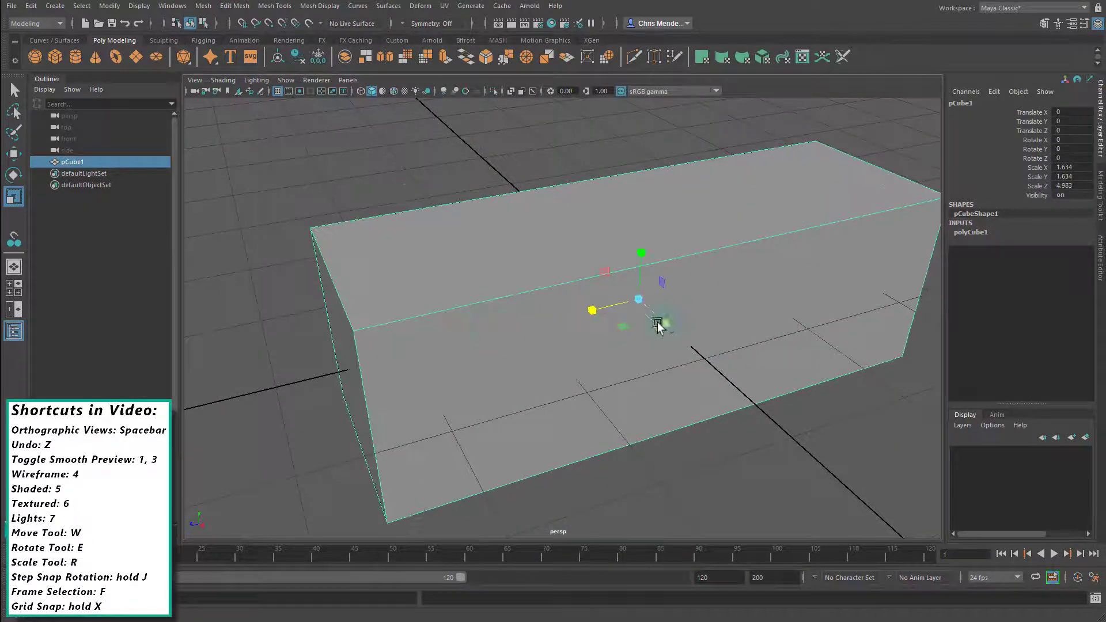
{"action": "left_click_drag", "start_coordinate": [664, 325], "coordinate": [699, 348]}
{"action": "left_click_drag", "start_coordinate": [643, 252], "coordinate": [582, 251]}
Step: Undo all the cube's scale changes until it is back to its original size
{"action": "key", "text": "z"}
{"action": "key", "text": "z"}
{"action": "key", "text": "z"}
{"action": "key", "text": "z"}
{"action": "key", "text": "z"}
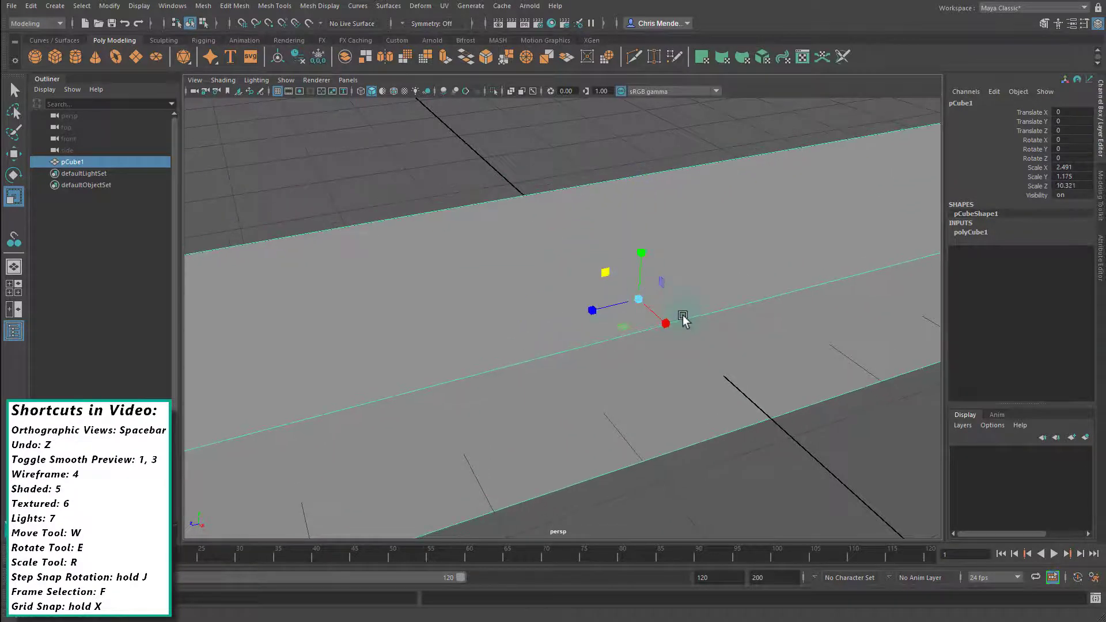
{"action": "key", "text": "z"}
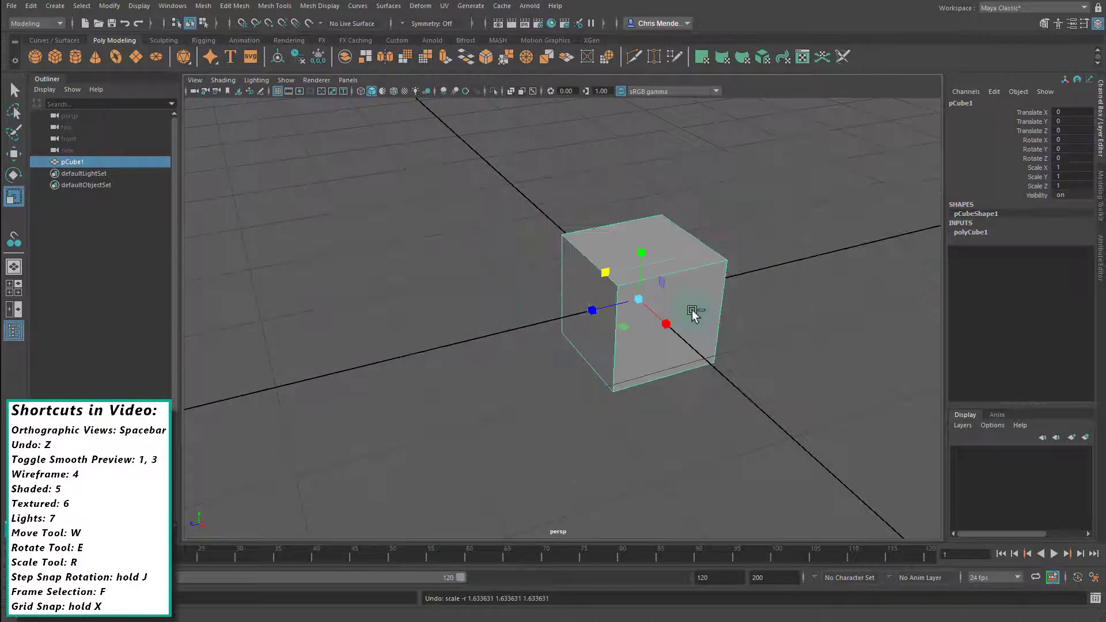
Step: Move the cube about 1.65 along Z and rotate it to about 32 on Y and 77 on Z
{"action": "key", "text": "w"}
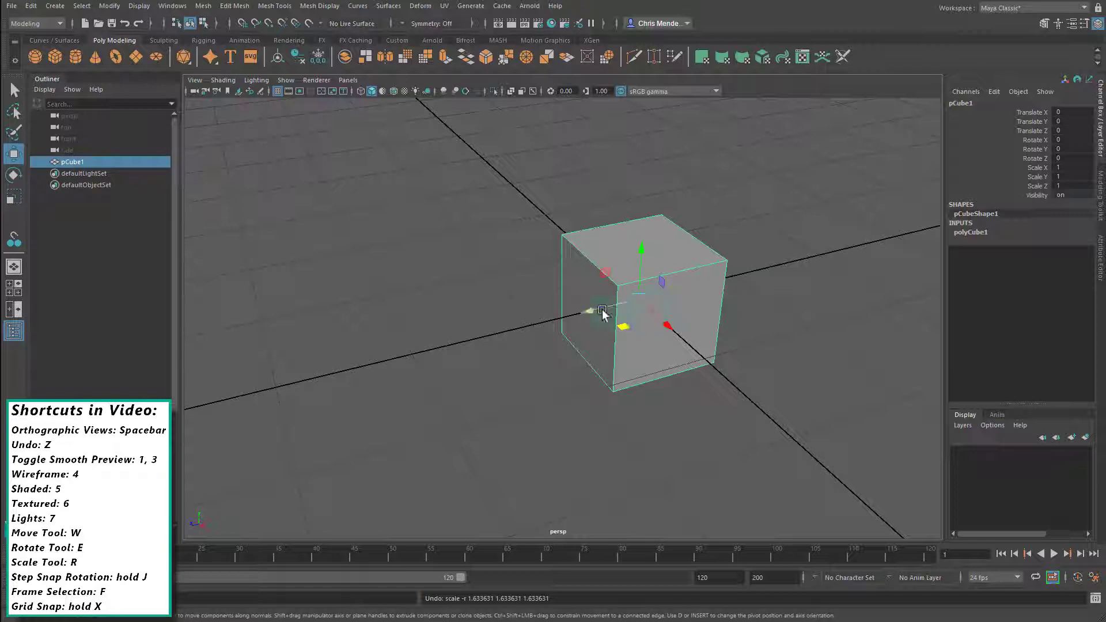
{"action": "left_click_drag", "start_coordinate": [591, 314], "coordinate": [386, 353]}
{"action": "key", "text": "e"}
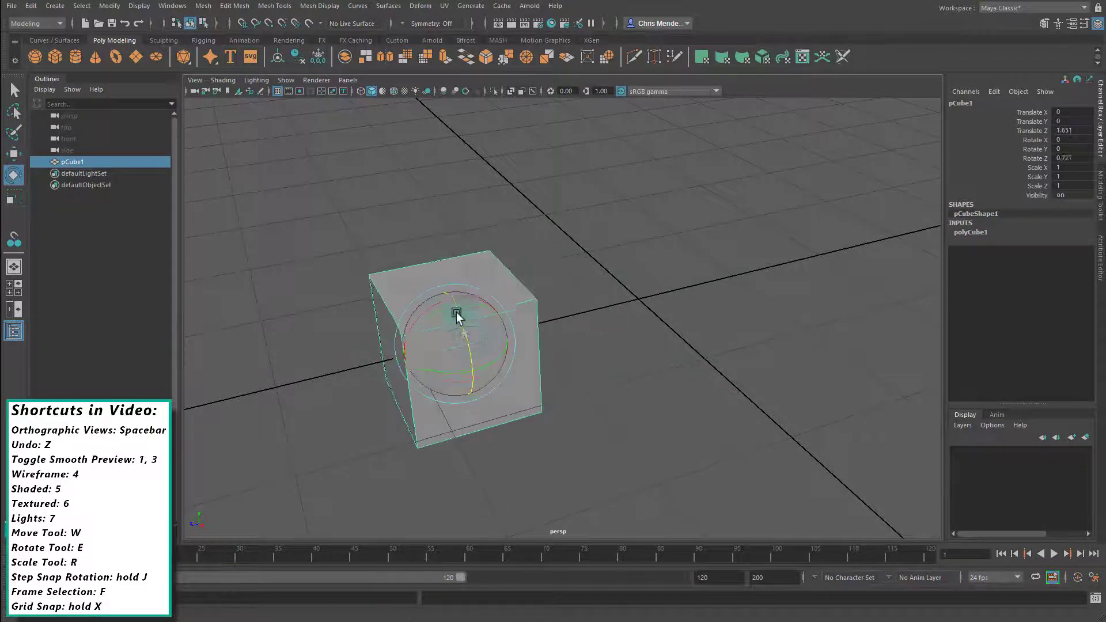
{"action": "left_click_drag", "start_coordinate": [456, 313], "coordinate": [314, 372]}
Step: Scale the cube to about 0.7 on X, 0.64 on Y and 4.21 on Z, and raise it to about 1.6 on Y
{"action": "key", "text": "r"}
{"action": "scroll", "coordinate": [469, 350], "scroll_direction": "down", "scroll_amount": 3}
{"action": "left_click_drag", "start_coordinate": [472, 302], "coordinate": [522, 160]}
{"action": "key", "text": "e"}
{"action": "key", "text": "w"}
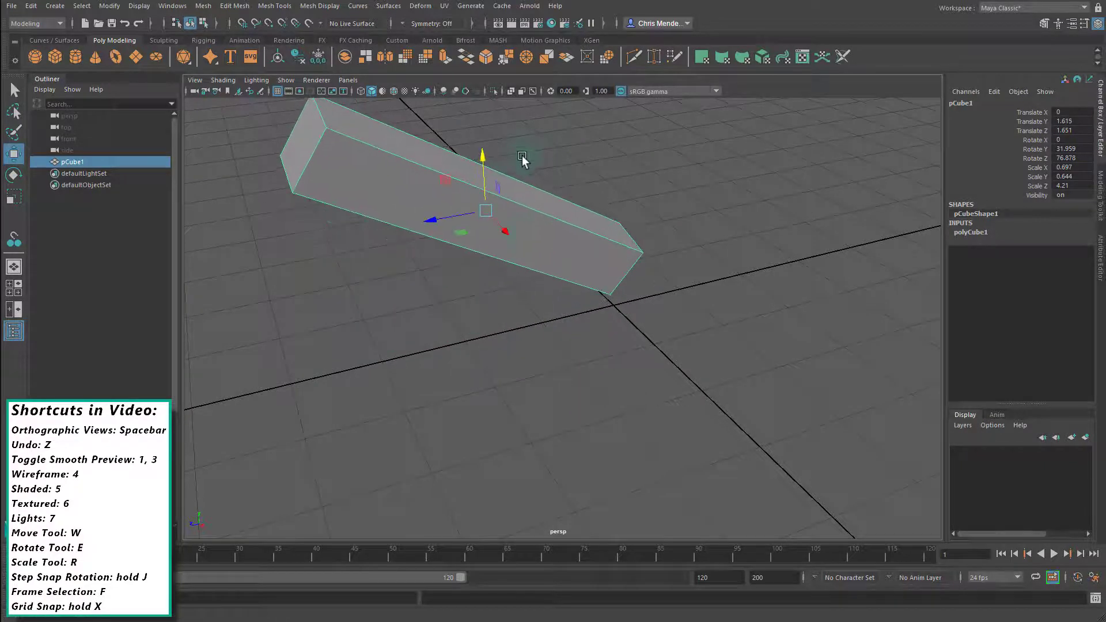
Step: Move the stretched cube down and up along the Y axis, ending at a height of about 1.9
{"action": "left_click_drag", "start_coordinate": [635, 276], "coordinate": [486, 217], "text": "alt"}
{"action": "left_click", "coordinate": [403, 220]}
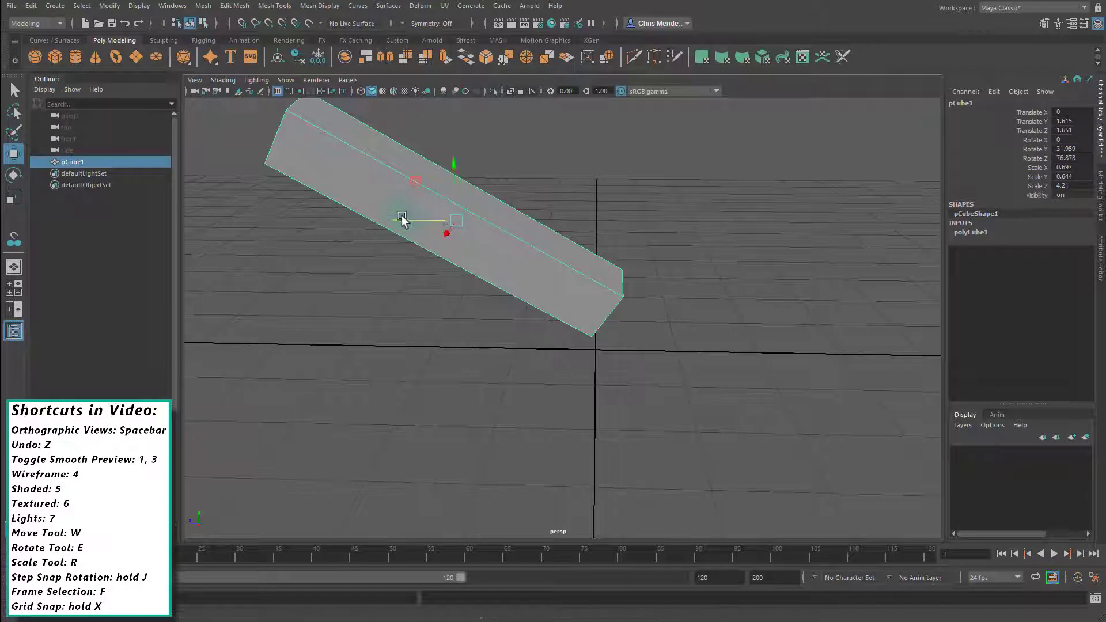
{"action": "left_click", "coordinate": [455, 168]}
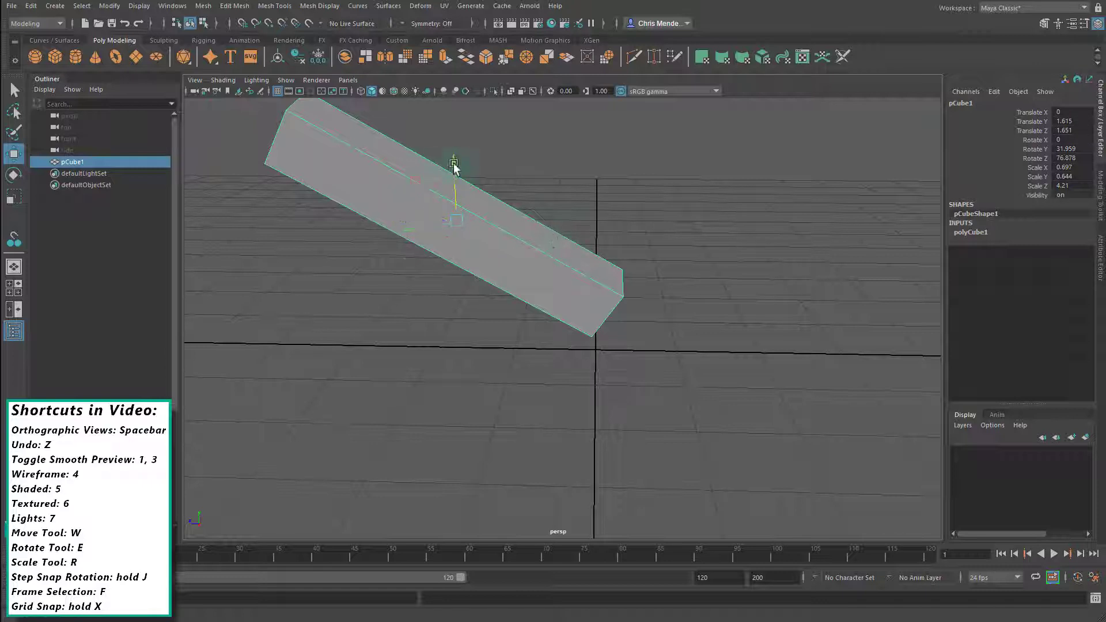
{"action": "mouse_move", "coordinate": [454, 166]}
{"action": "left_mouse_down"}
{"action": "mouse_move", "coordinate": [461, 182]}
{"action": "mouse_move", "coordinate": [452, 166]}
{"action": "mouse_move", "coordinate": [454, 174]}
{"action": "left_mouse_up"}
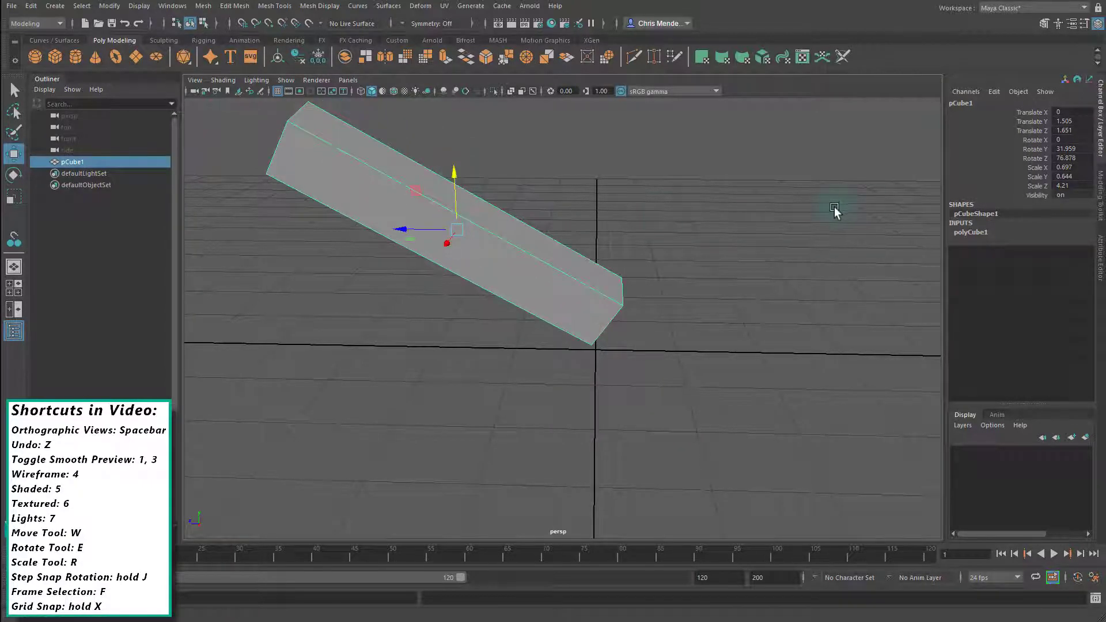
{"action": "middle_click_drag", "start_coordinate": [834, 206], "coordinate": [809, 238]}
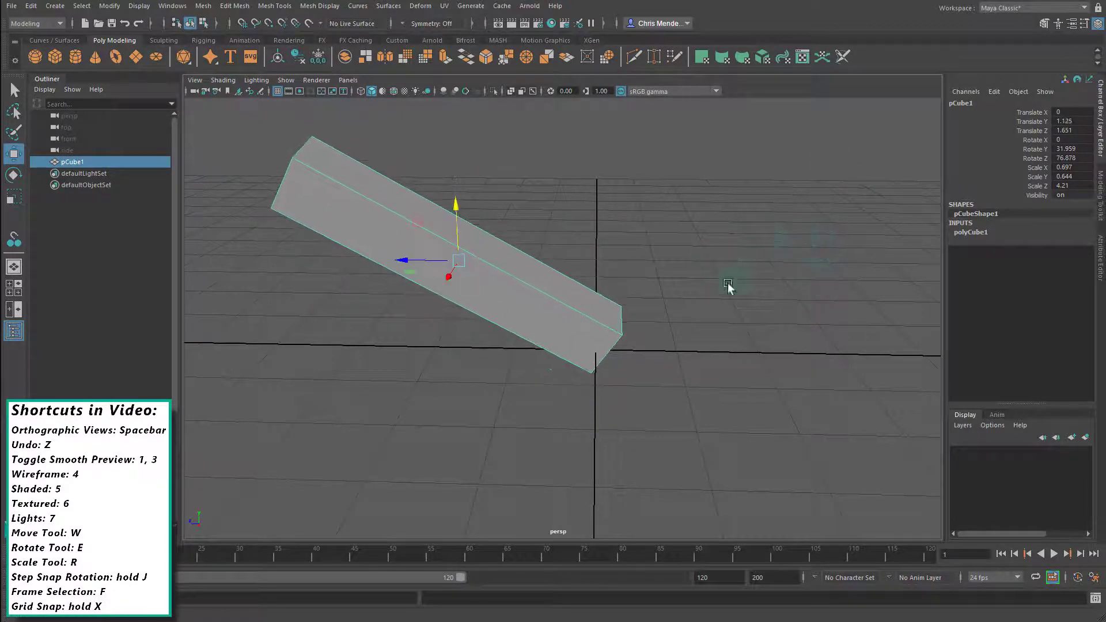
{"action": "left_click_drag", "start_coordinate": [465, 208], "coordinate": [456, 144]}
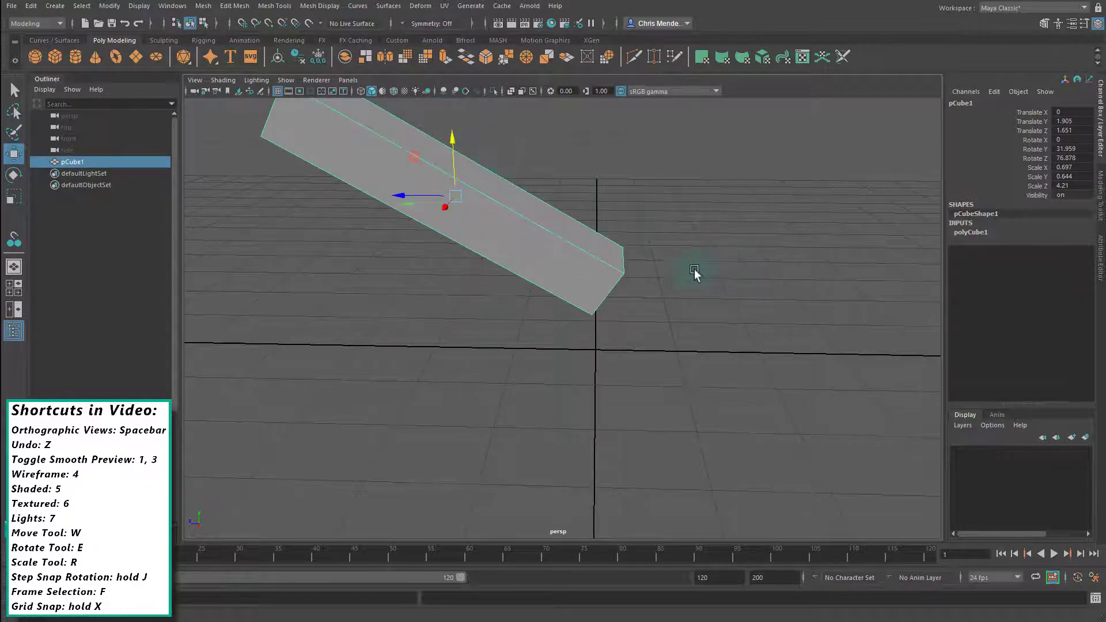
{"action": "left_click_drag", "start_coordinate": [697, 274], "coordinate": [725, 315], "text": "alt"}
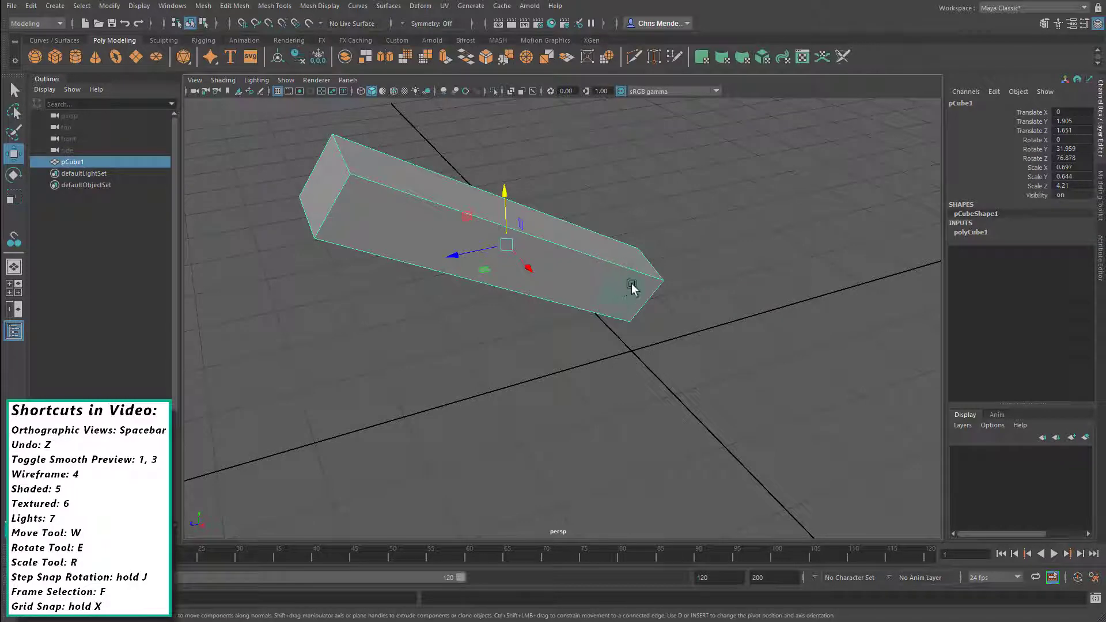
{"action": "mouse_move", "coordinate": [739, 297]}
{"action": "left_mouse_down", "text": "alt"}
{"action": "mouse_move", "coordinate": [684, 287]}
{"action": "mouse_move", "coordinate": [726, 296]}
{"action": "left_mouse_up", "text": "alt"}
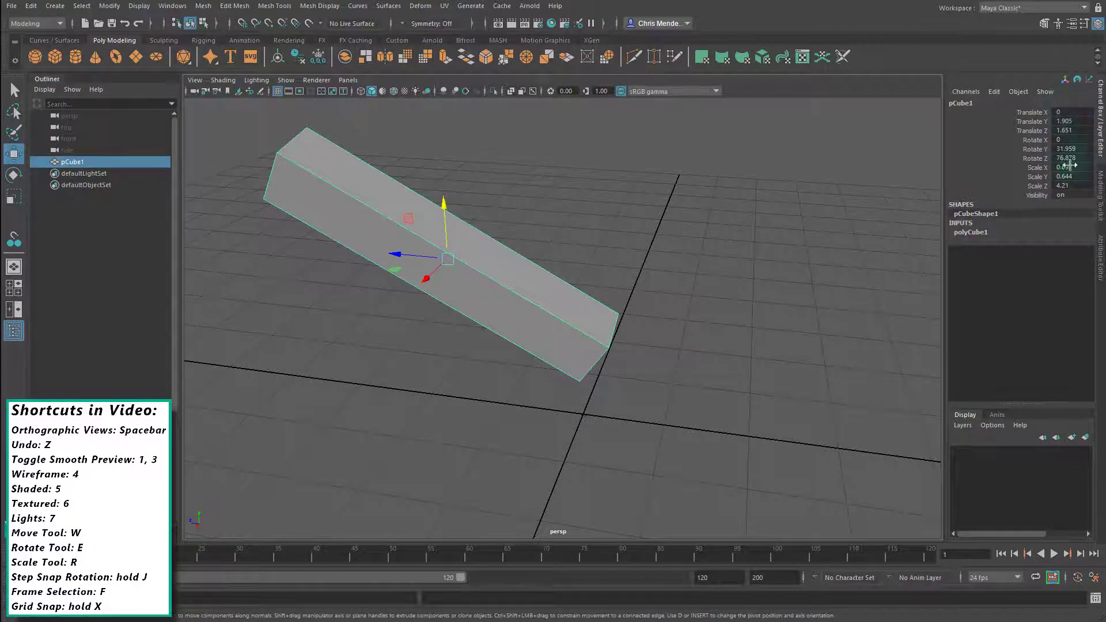
Step: Deselect and reselect the cube to examine how its transform channels depend on the selection
{"action": "double_click", "coordinate": [1065, 122]}
{"action": "left_click", "coordinate": [586, 416]}
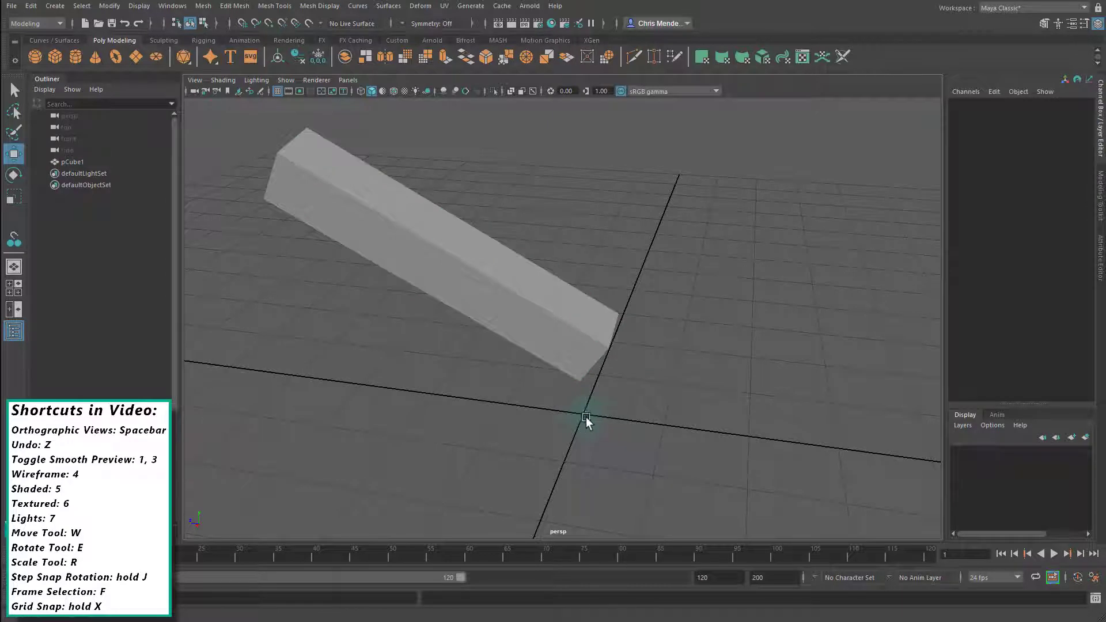
{"action": "left_click", "coordinate": [575, 356]}
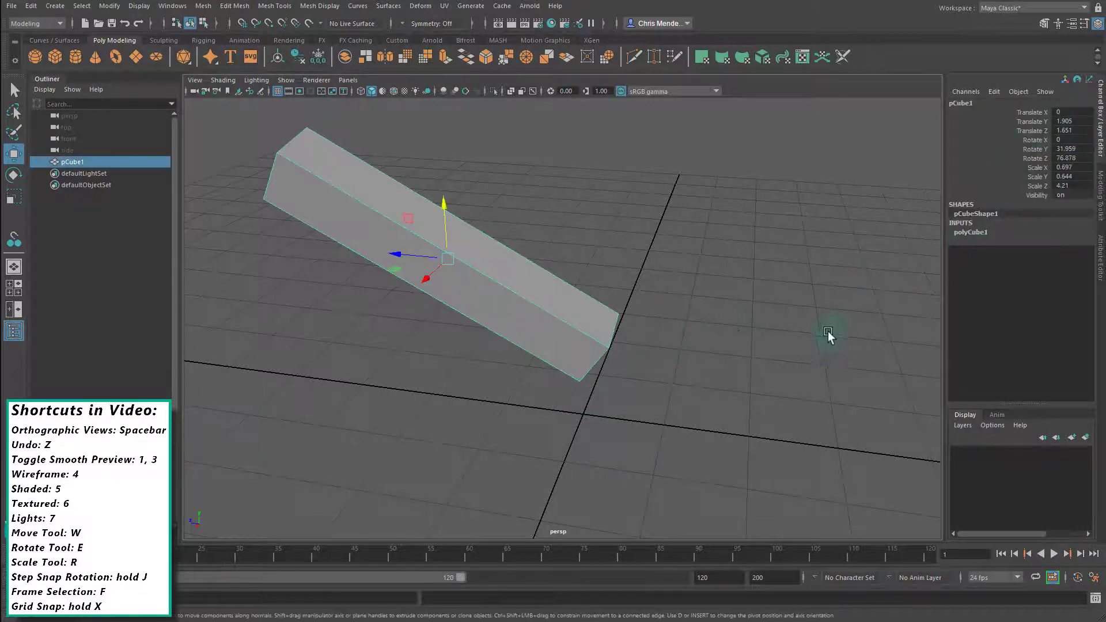
{"action": "left_click", "coordinate": [689, 396]}
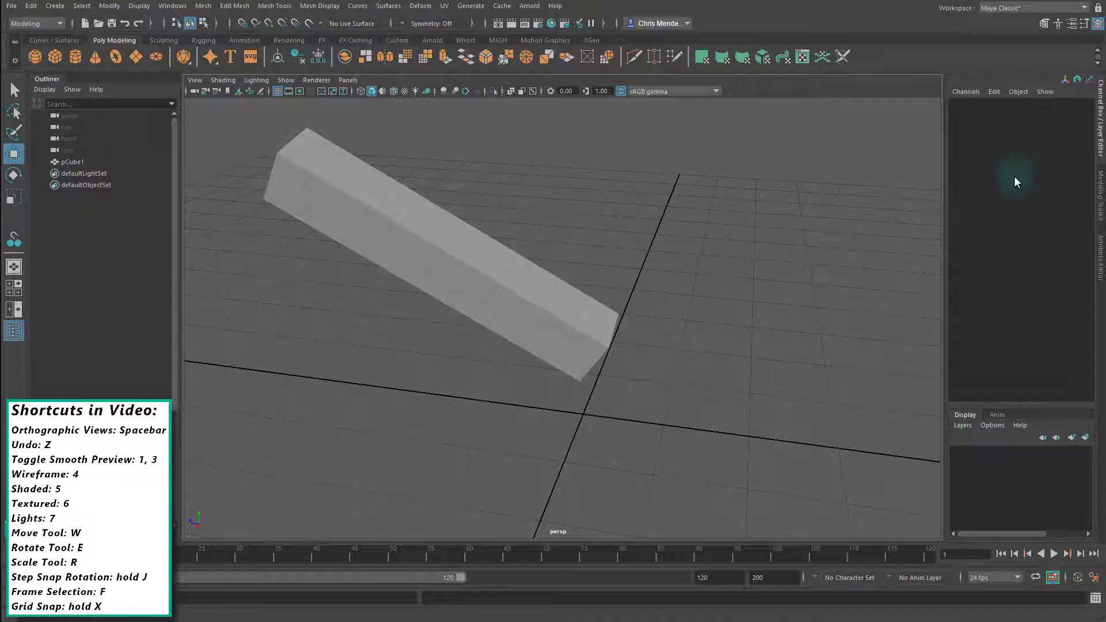
{"action": "left_click", "coordinate": [496, 279]}
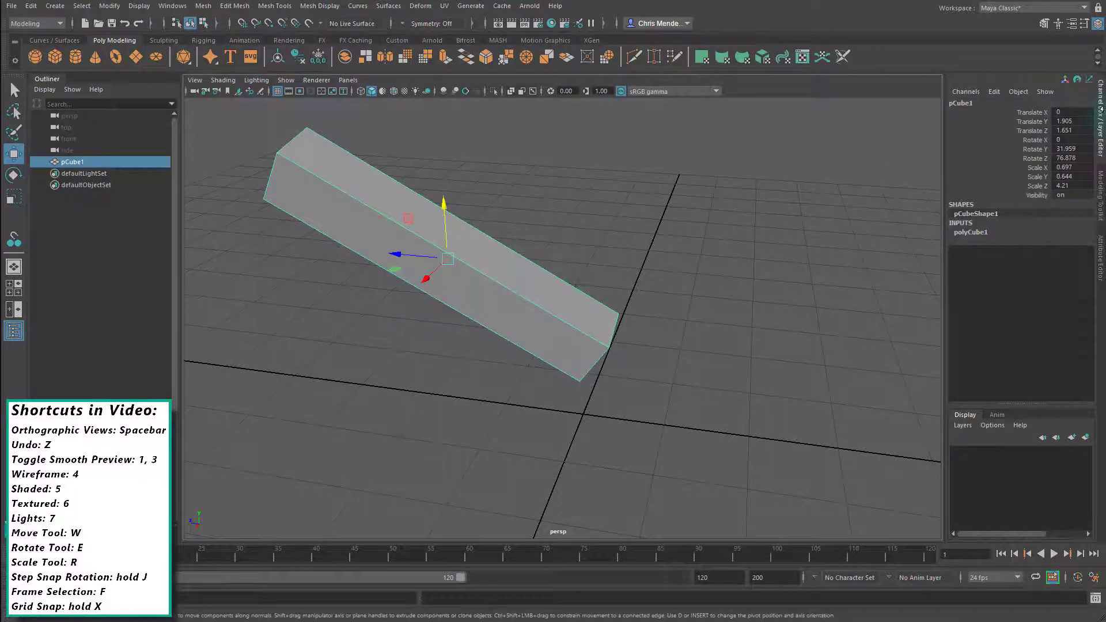
Step: Set the cube's Translate Y and Translate Z to 0
{"action": "left_click", "coordinate": [1063, 121]}
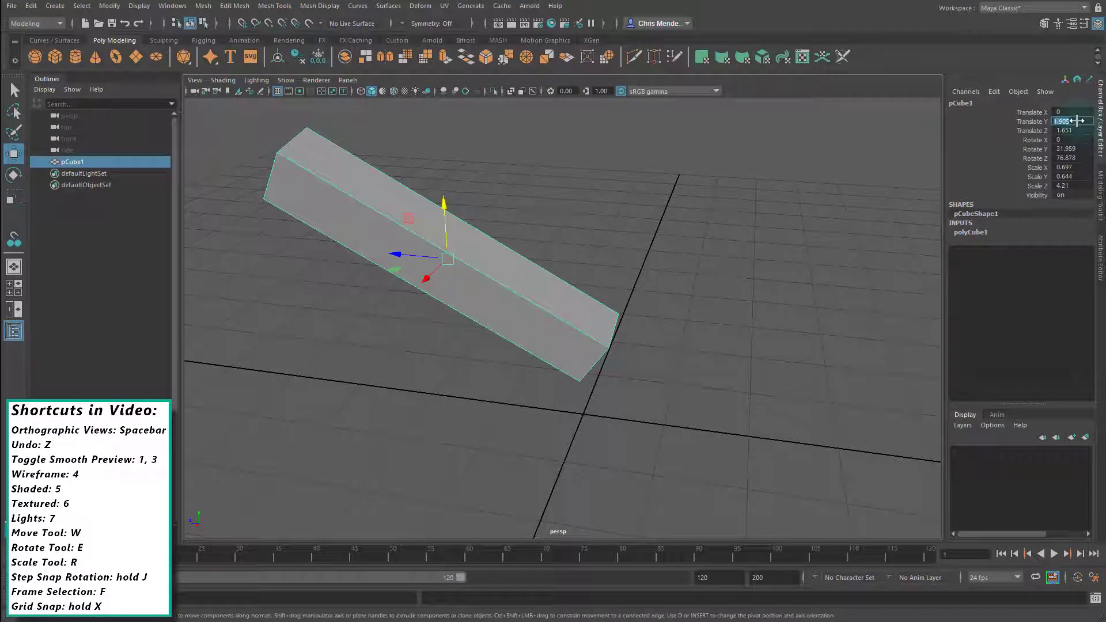
{"action": "type", "text": "0"}
{"action": "key", "text": "Return"}
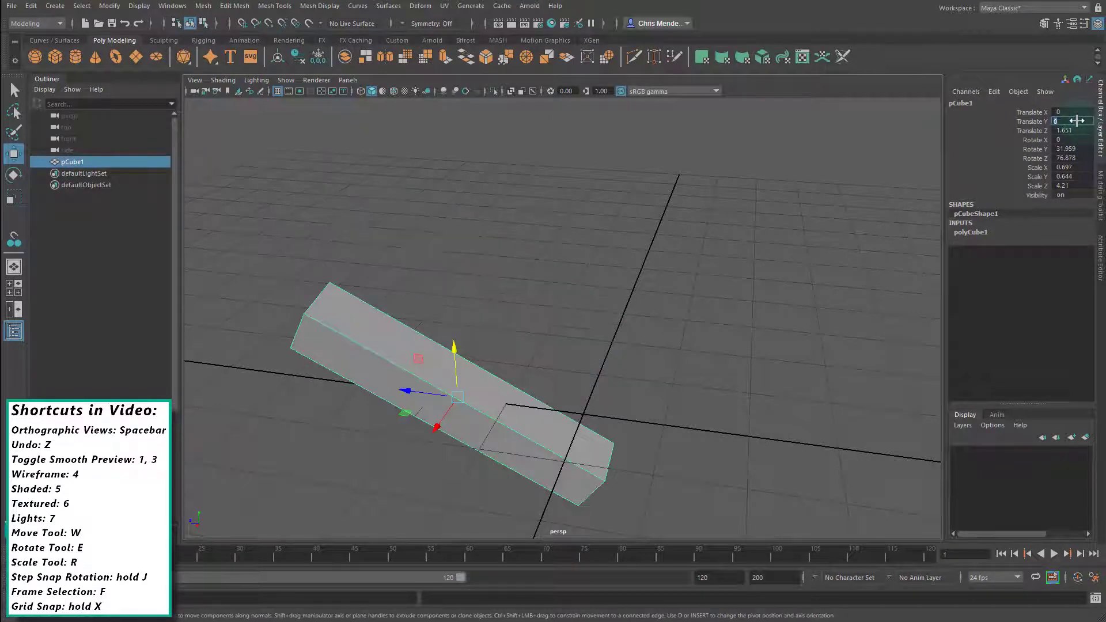
{"action": "left_click", "coordinate": [1070, 131]}
{"action": "type", "text": "0"}
{"action": "key", "text": "Return"}
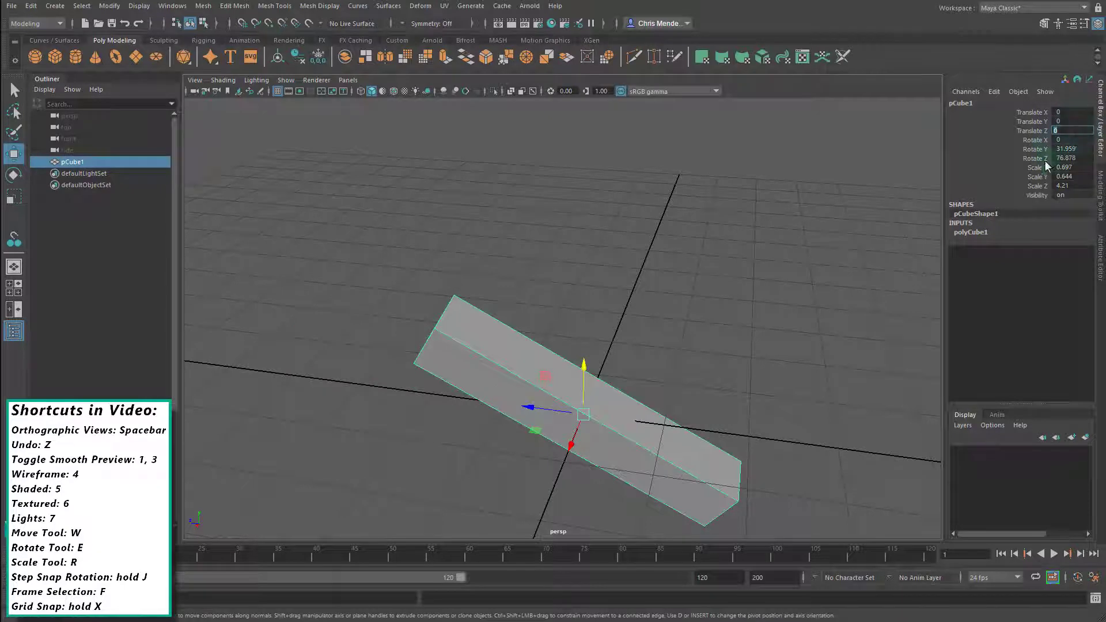
Step: Set the cube's Rotate Y and Rotate Z to 0
{"action": "left_click", "coordinate": [1080, 149]}
{"action": "type", "text": "0"}
{"action": "key", "text": "Return"}
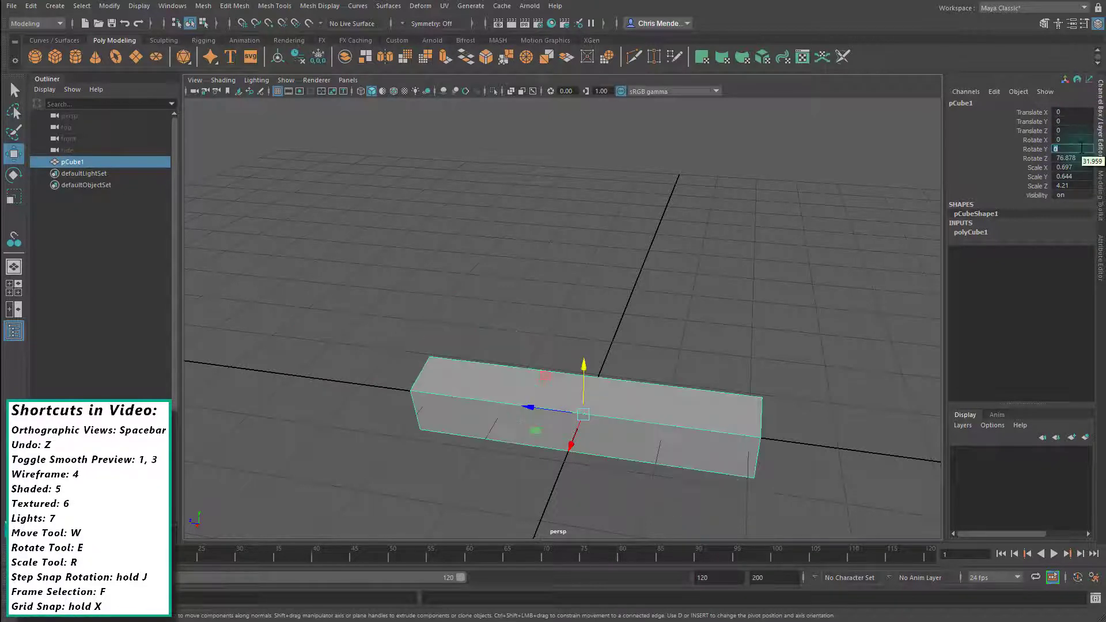
{"action": "left_click", "coordinate": [1070, 158]}
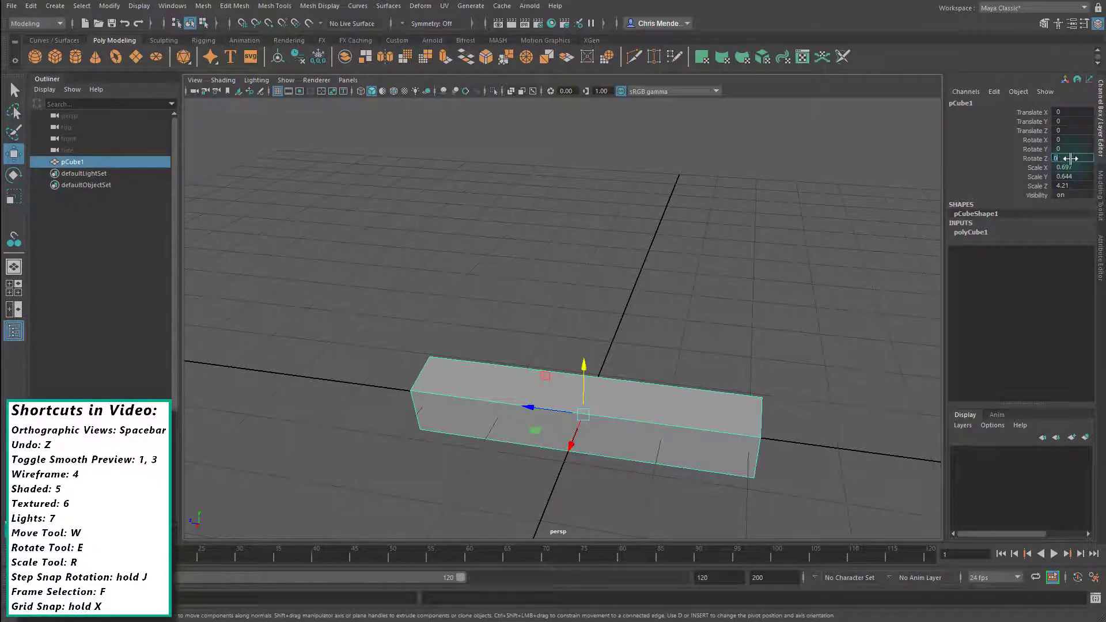
{"action": "key", "text": "Return"}
Step: Set the cube's Scale X, Scale Y and Scale Z to 1, and deselect the cube
{"action": "left_click", "coordinate": [1070, 167]}
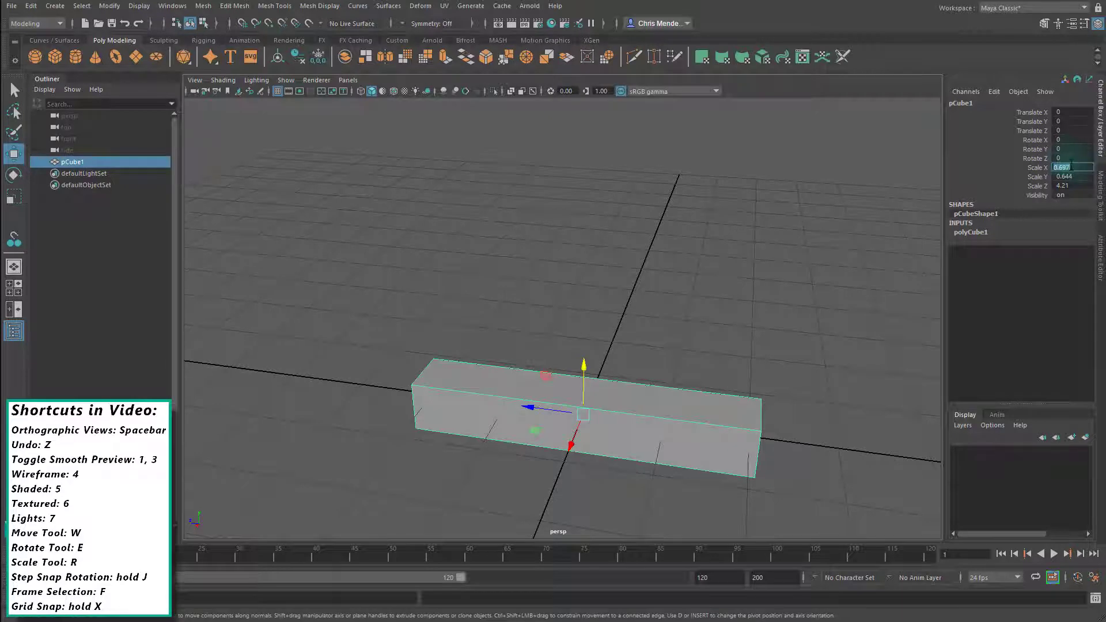
{"action": "type", "text": "1"}
{"action": "key", "text": "Return"}
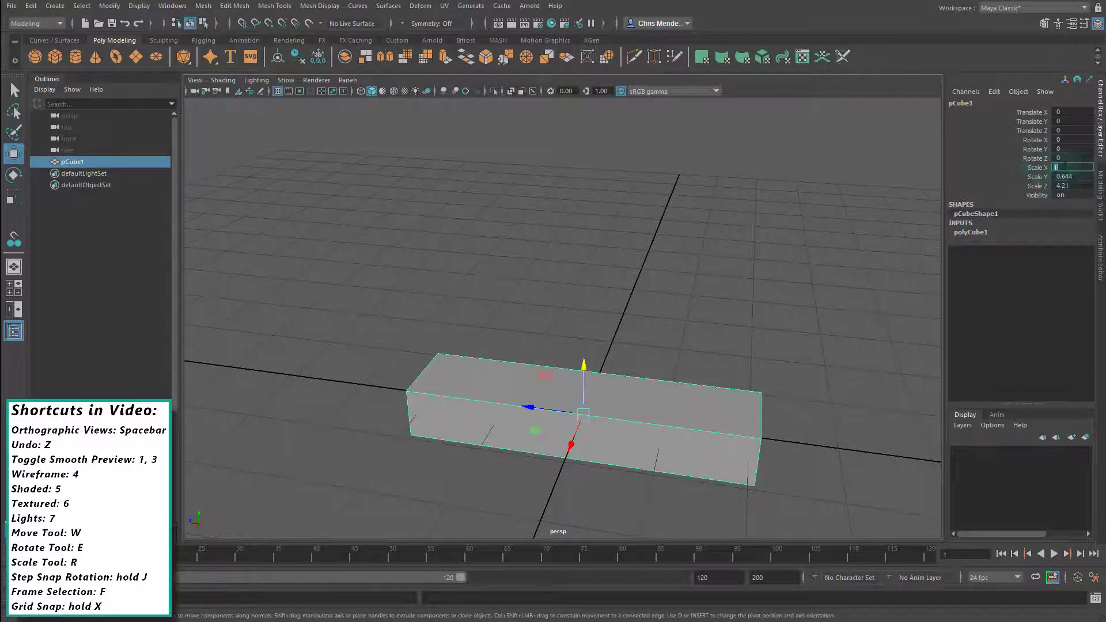
{"action": "left_click", "coordinate": [1067, 177]}
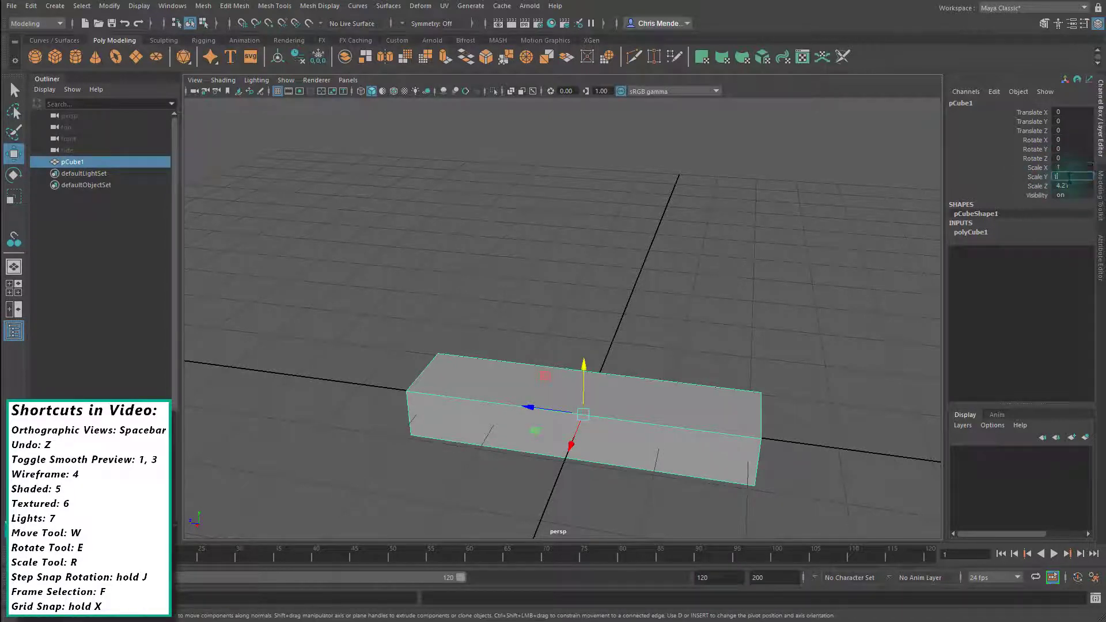
{"action": "key", "text": "Return"}
{"action": "left_click", "coordinate": [1064, 184]}
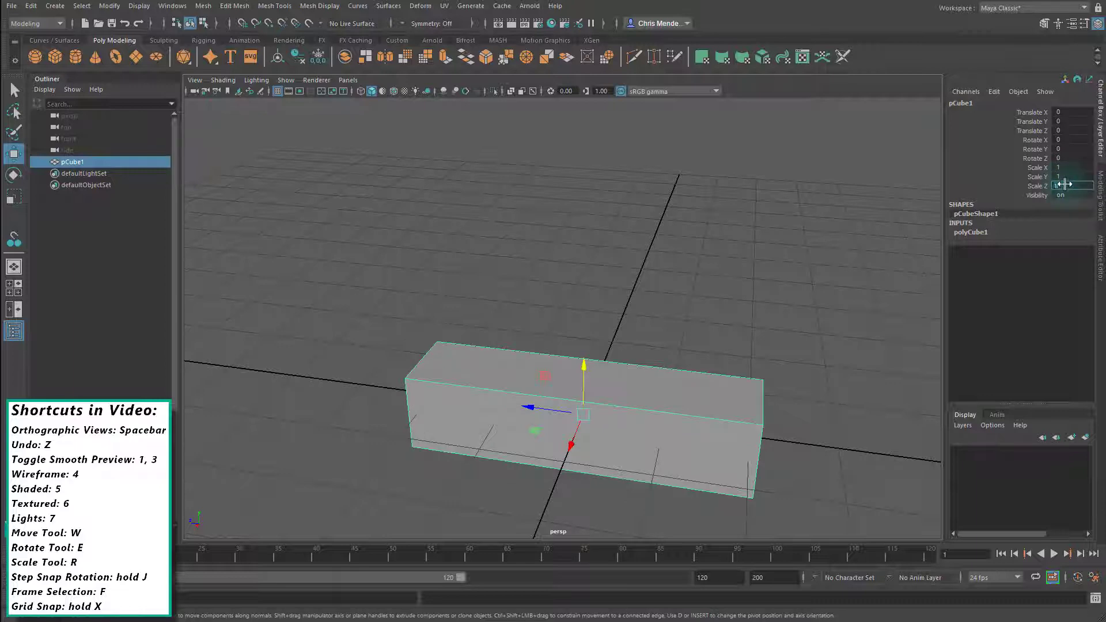
{"action": "type", "text": "1"}
{"action": "key", "text": "Return"}
{"action": "left_click", "coordinate": [800, 372]}
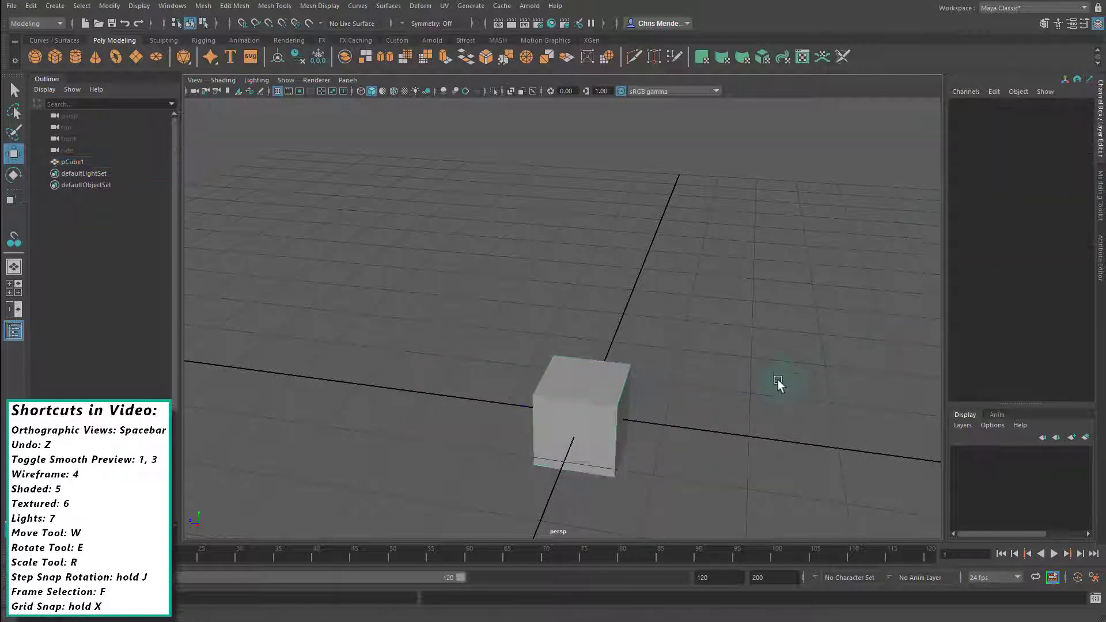
Step: Select the cube and move it back and forth along the Z axis, ending at about -0.95
{"action": "left_click_drag", "start_coordinate": [778, 383], "coordinate": [642, 375], "text": "alt"}
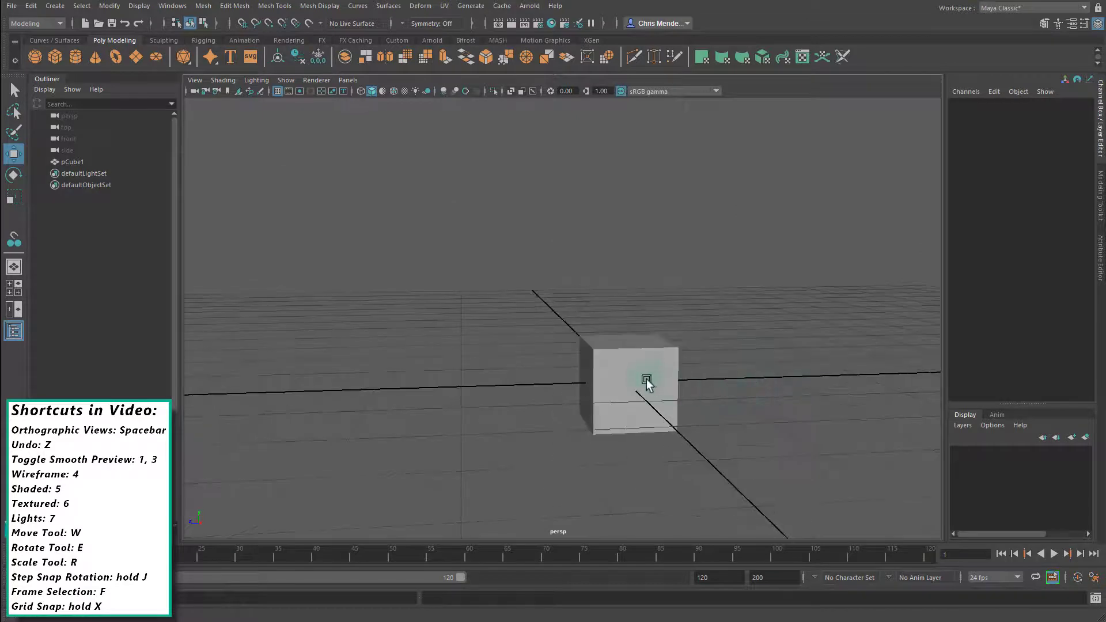
{"action": "left_click", "coordinate": [642, 375]}
{"action": "left_click_drag", "start_coordinate": [795, 371], "coordinate": [757, 383], "text": "alt"}
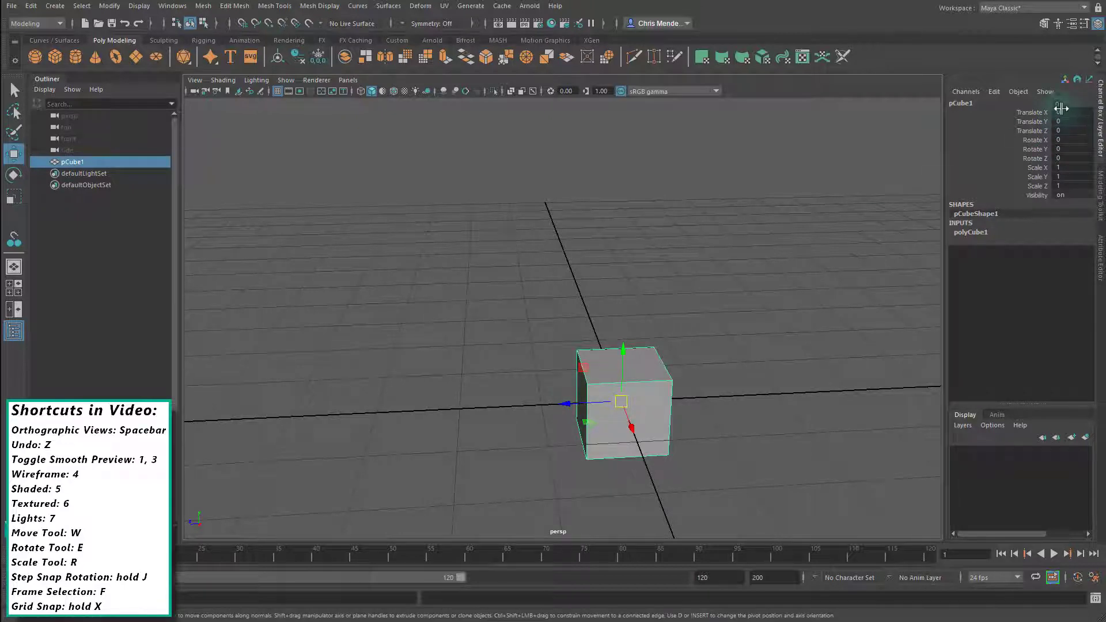
{"action": "left_click_drag", "start_coordinate": [565, 412], "coordinate": [596, 406]}
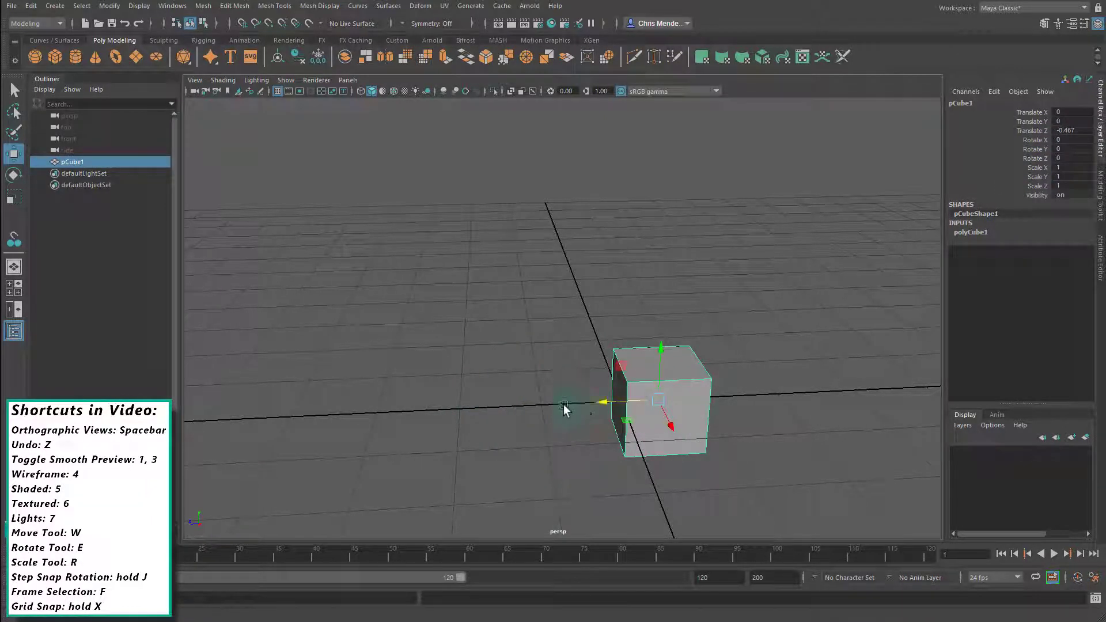
{"action": "middle_click_drag", "start_coordinate": [471, 421], "coordinate": [703, 360], "text": "alt"}
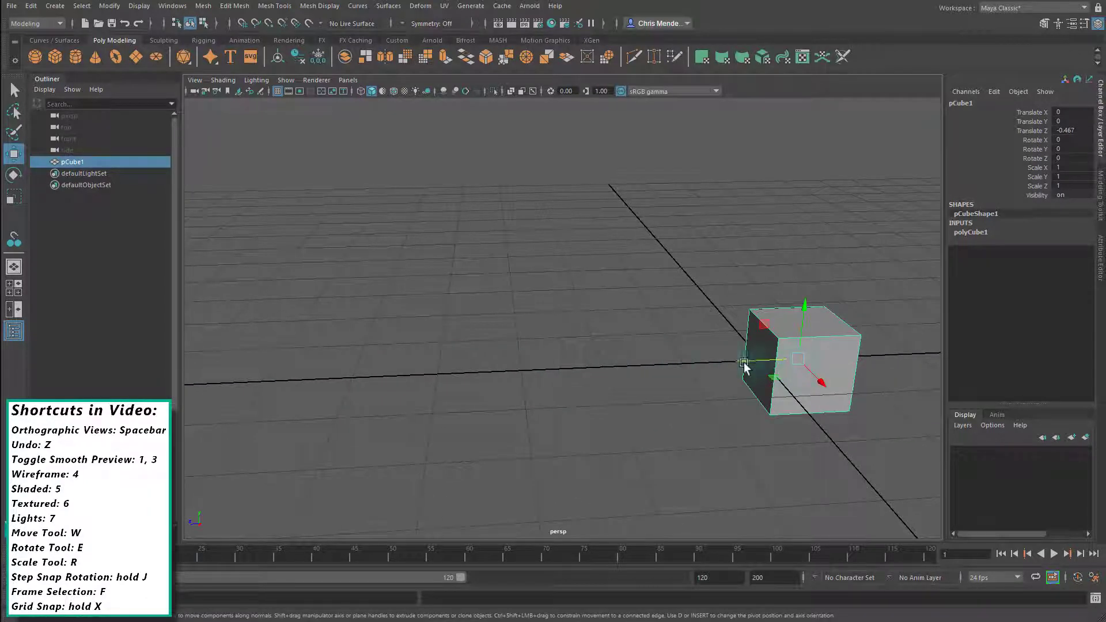
{"action": "left_click_drag", "start_coordinate": [749, 363], "coordinate": [586, 393]}
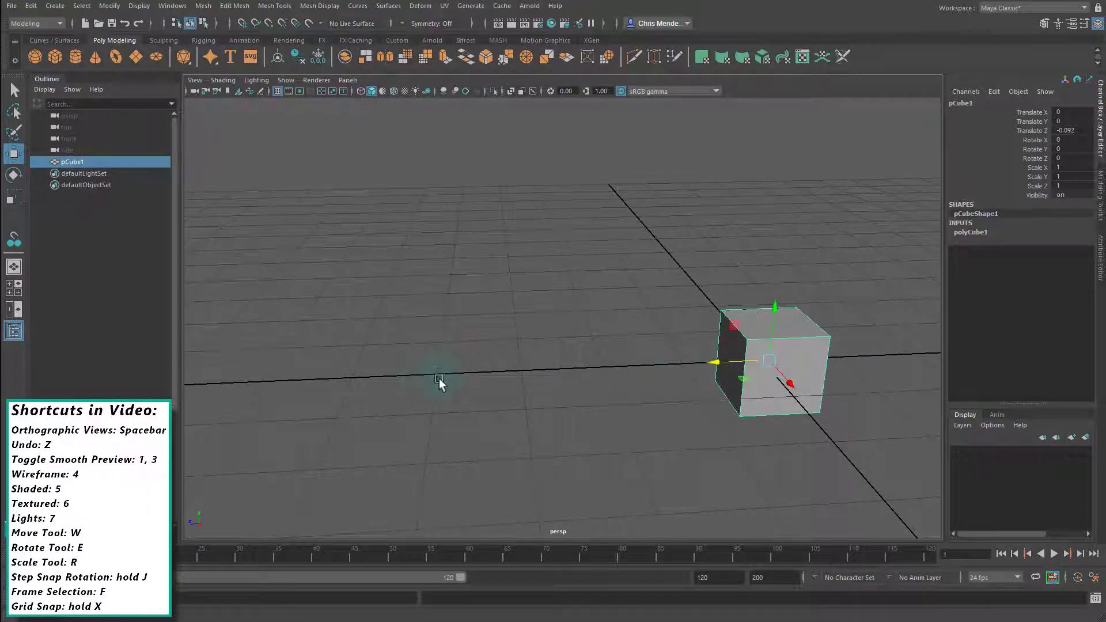
{"action": "left_click_drag", "start_coordinate": [693, 362], "coordinate": [761, 359]}
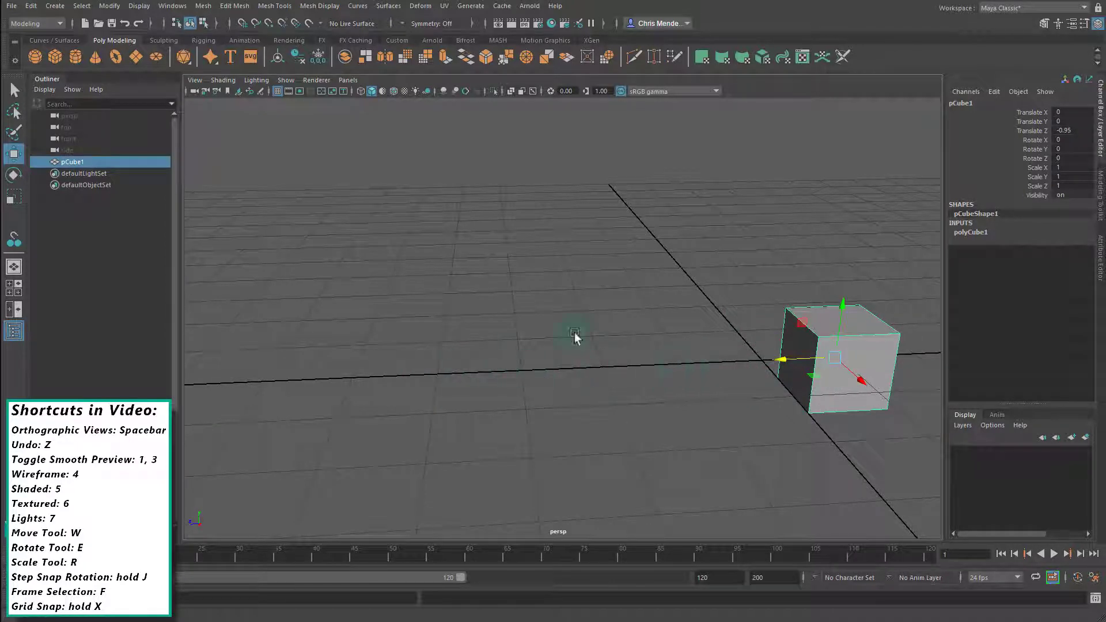
Step: Set the cube's Translate Z to 4, and return it to 0
{"action": "left_click", "coordinate": [1073, 130]}
{"action": "type", "text": "4"}
{"action": "key", "text": "Return"}
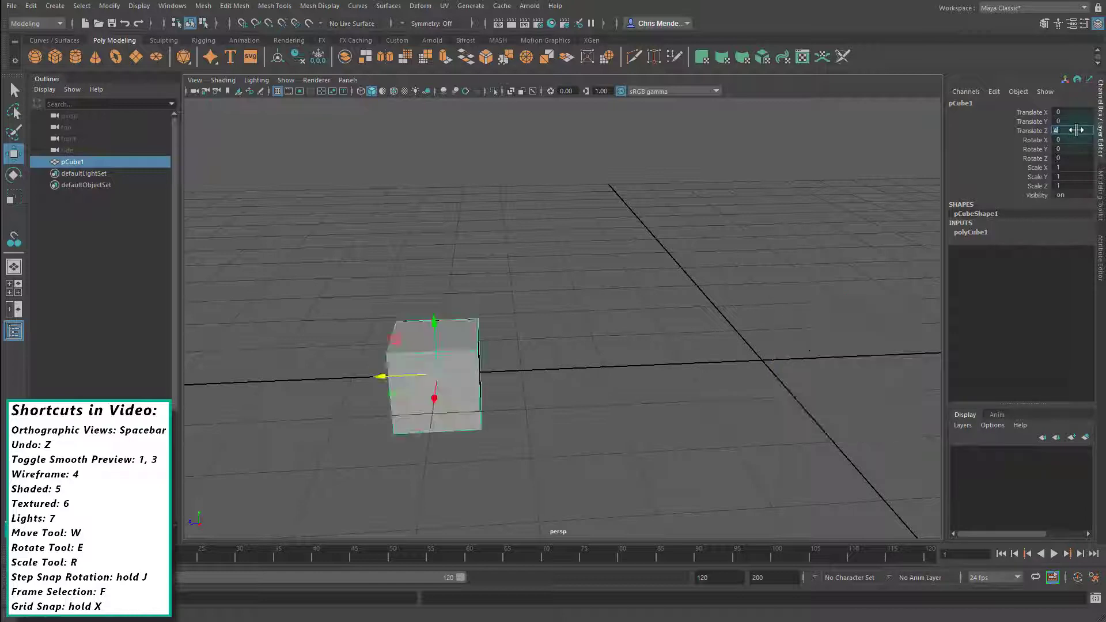
{"action": "left_click_drag", "start_coordinate": [775, 310], "coordinate": [644, 364], "text": "alt"}
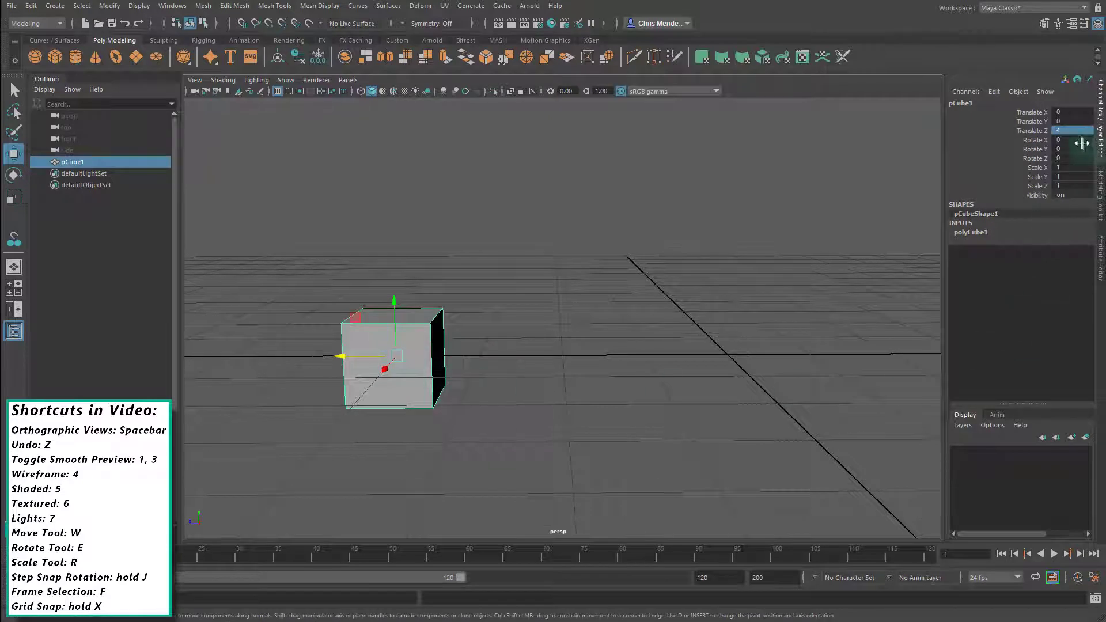
{"action": "key", "text": "Return"}
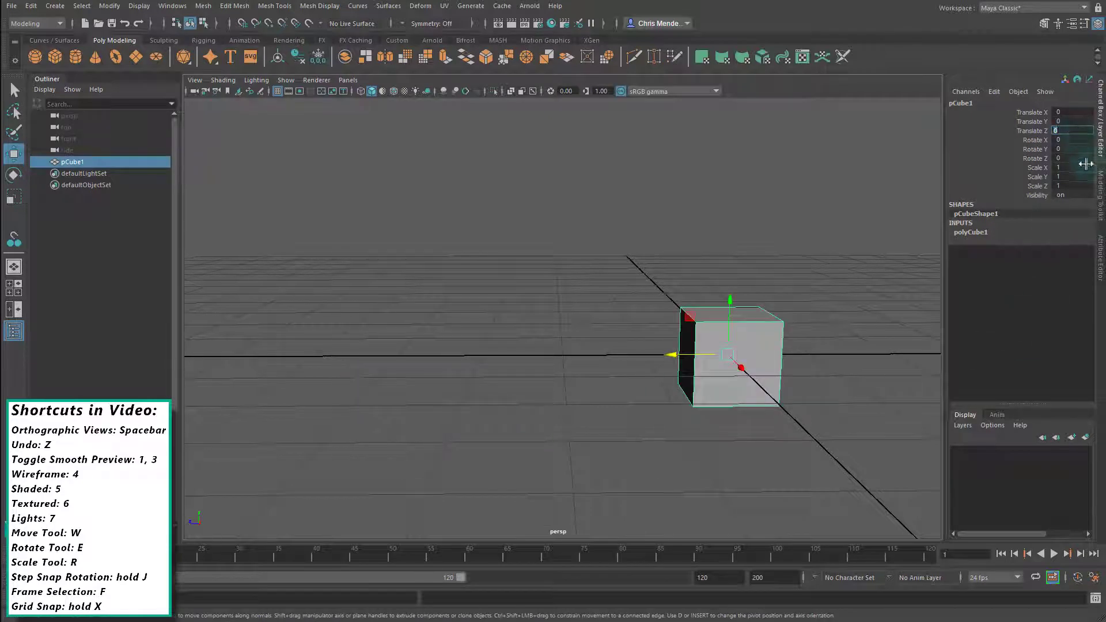
Step: Set the cube's Rotate Y to 45, return it to 0, and deselect the cube
{"action": "left_click_drag", "start_coordinate": [834, 299], "coordinate": [688, 326], "text": "alt"}
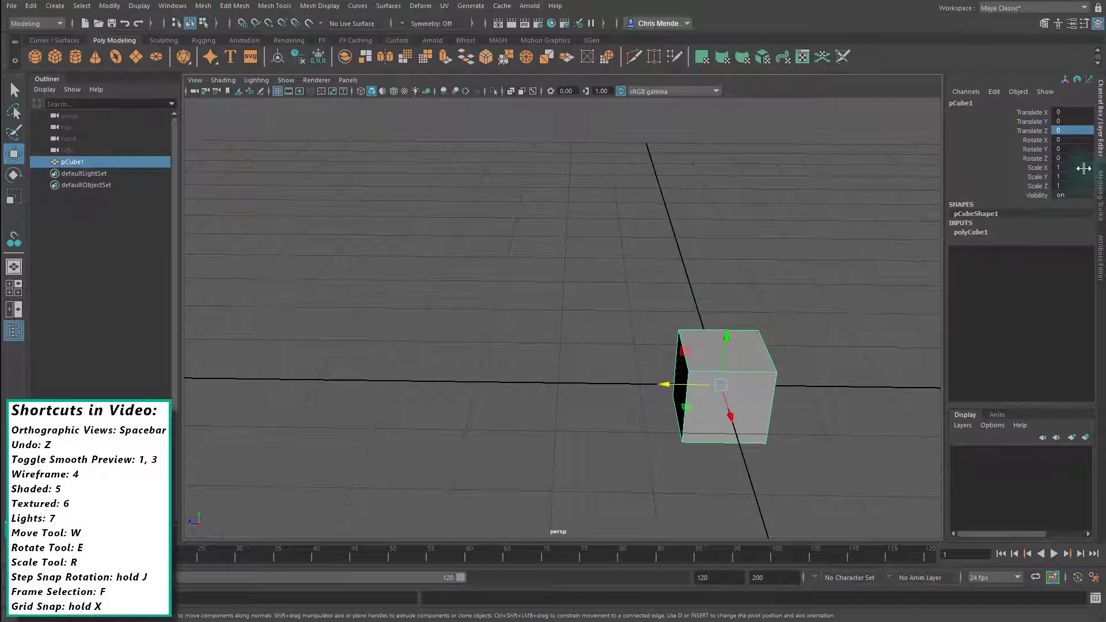
{"action": "double_click", "coordinate": [1072, 150]}
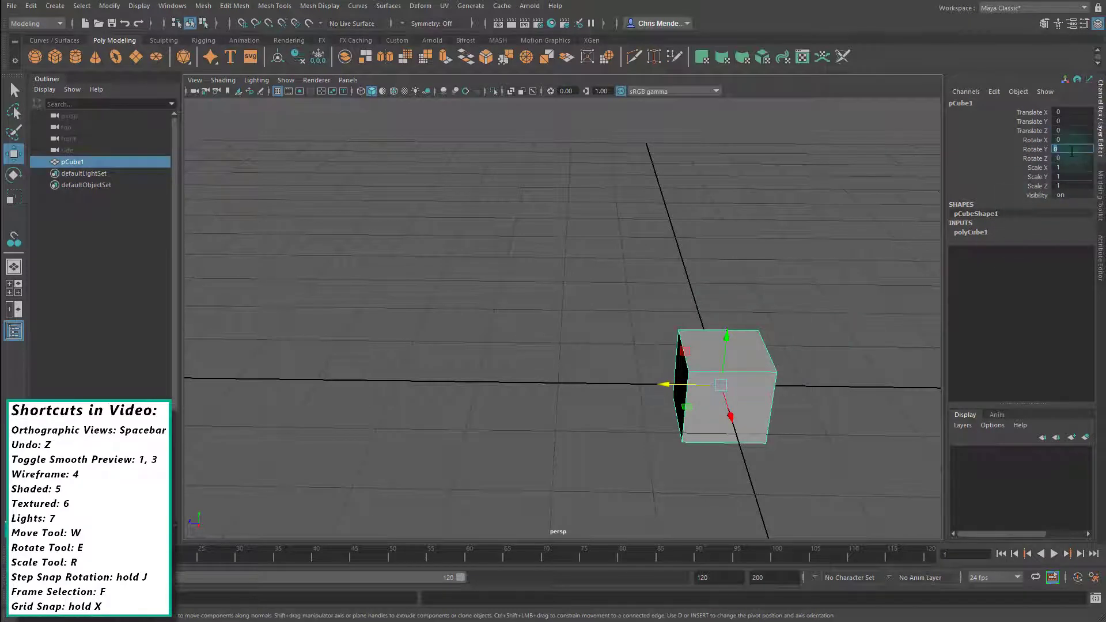
{"action": "type", "text": "45"}
{"action": "key", "text": "Return"}
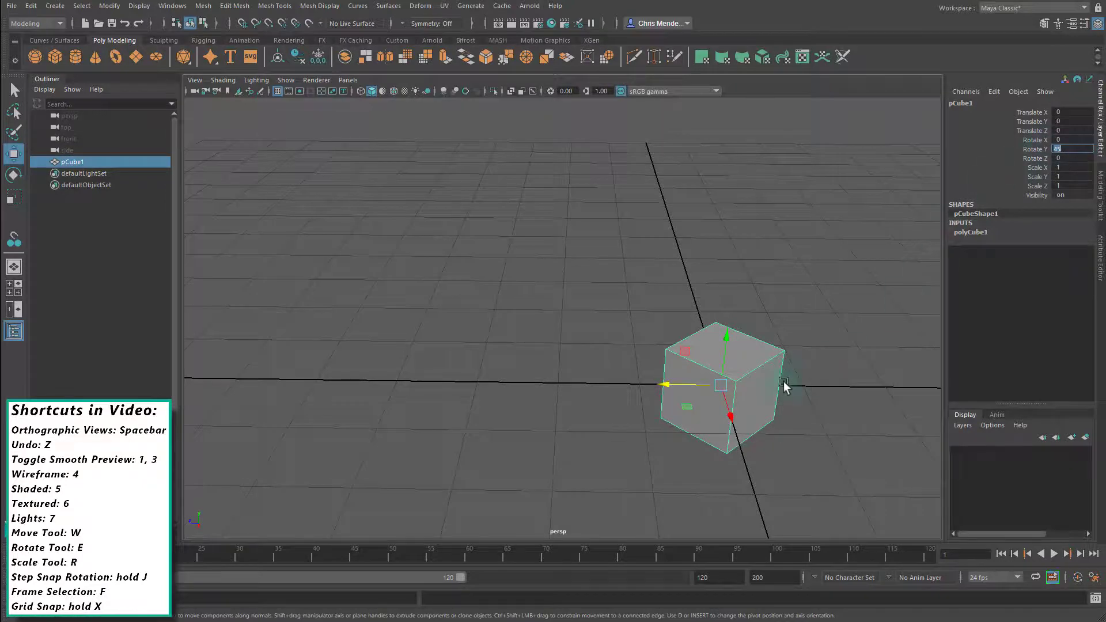
{"action": "left_click_drag", "start_coordinate": [784, 385], "coordinate": [790, 347], "text": "alt"}
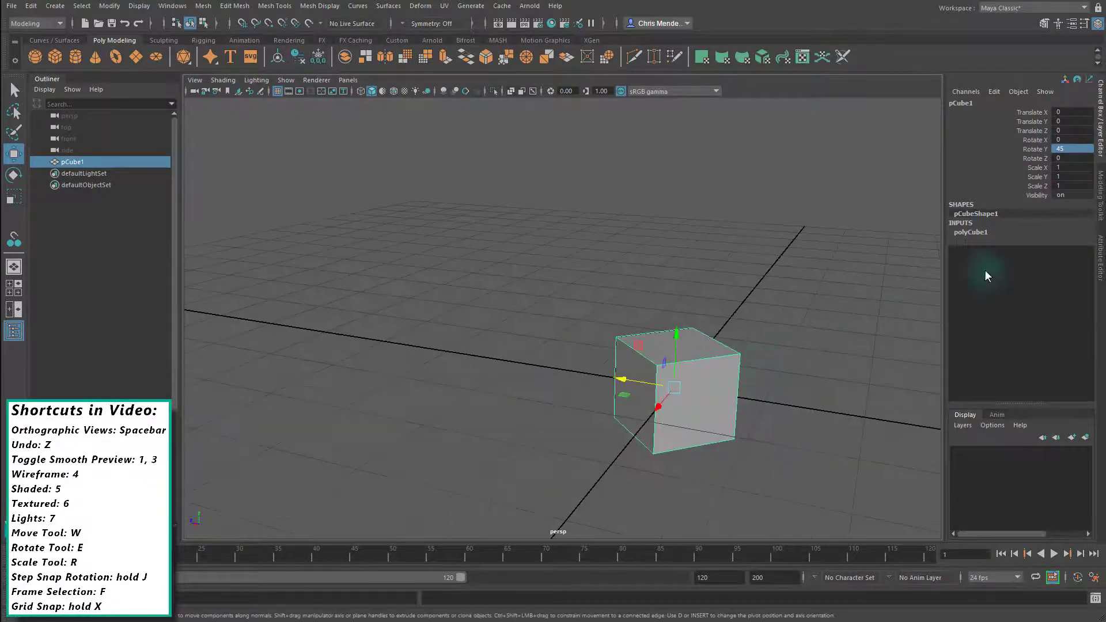
{"action": "type", "text": "0"}
{"action": "key", "text": "Return"}
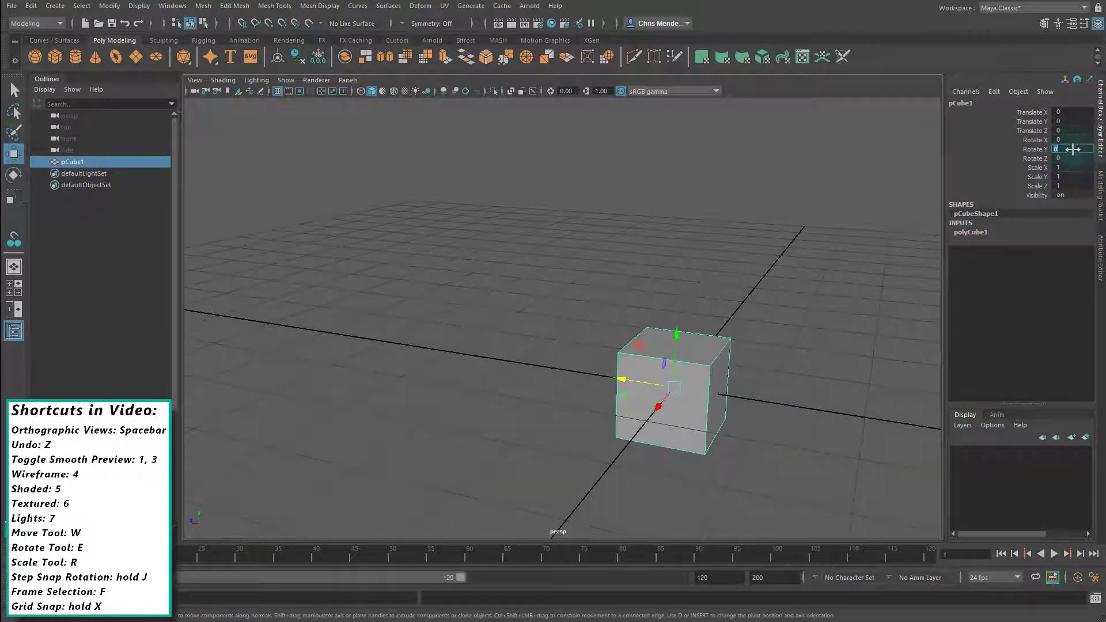
{"action": "left_click", "coordinate": [813, 360]}
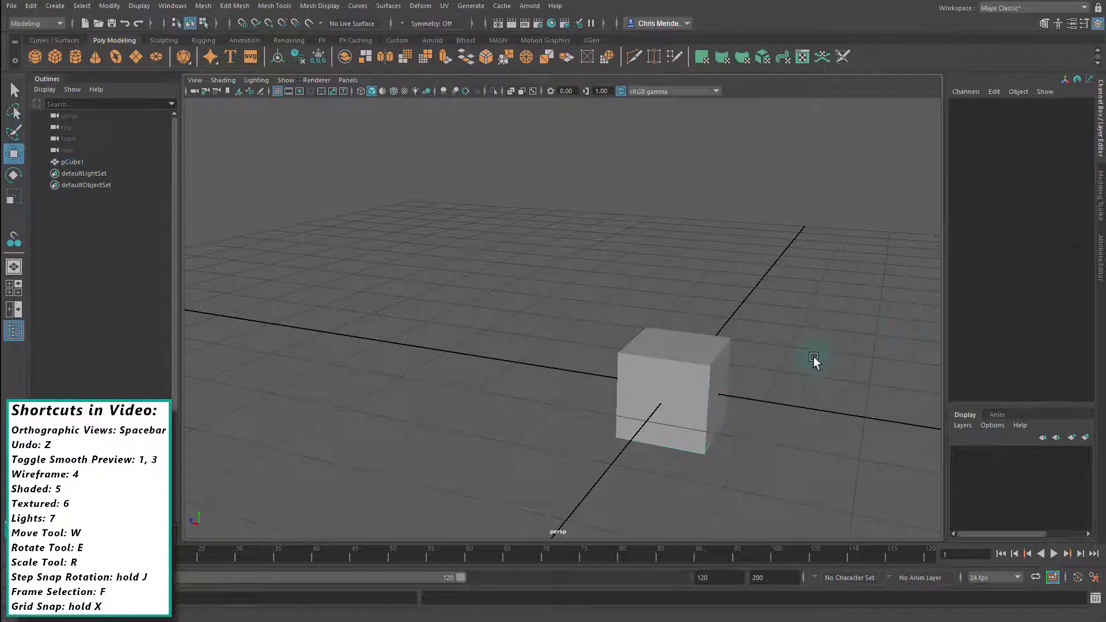
Step: Select the cube and freely transform it to about Translate Y 1.97, Translate Z 2.2, Rotate Z -38.8 and Scale Z 2.4
{"action": "left_click", "coordinate": [674, 399]}
{"action": "left_click_drag", "start_coordinate": [768, 395], "coordinate": [862, 346], "text": "alt"}
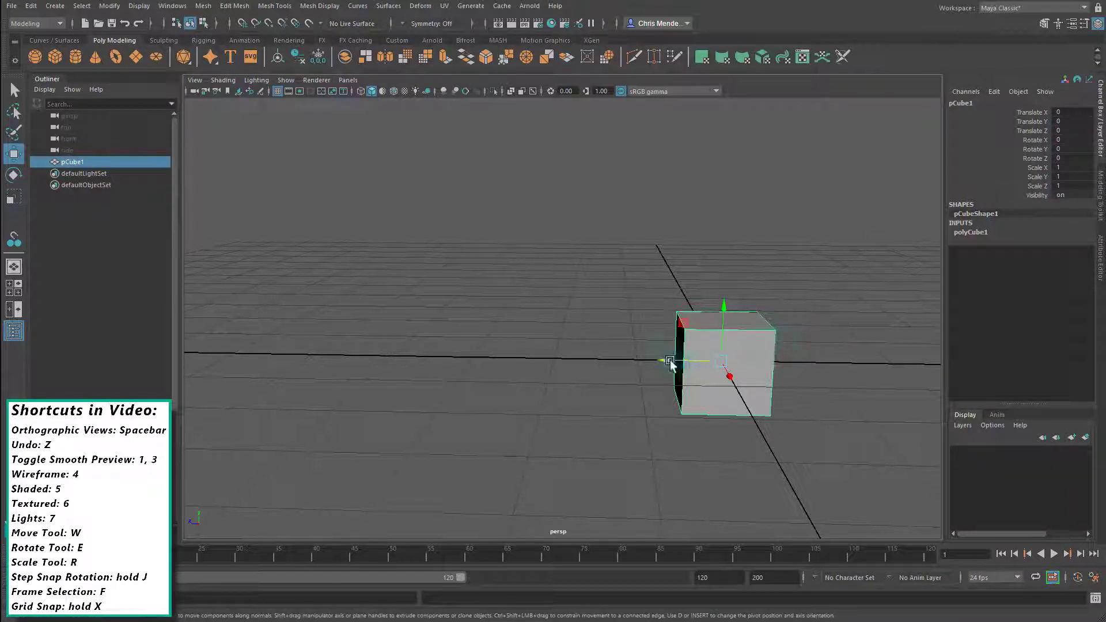
{"action": "left_click_drag", "start_coordinate": [797, 360], "coordinate": [835, 343], "text": "alt"}
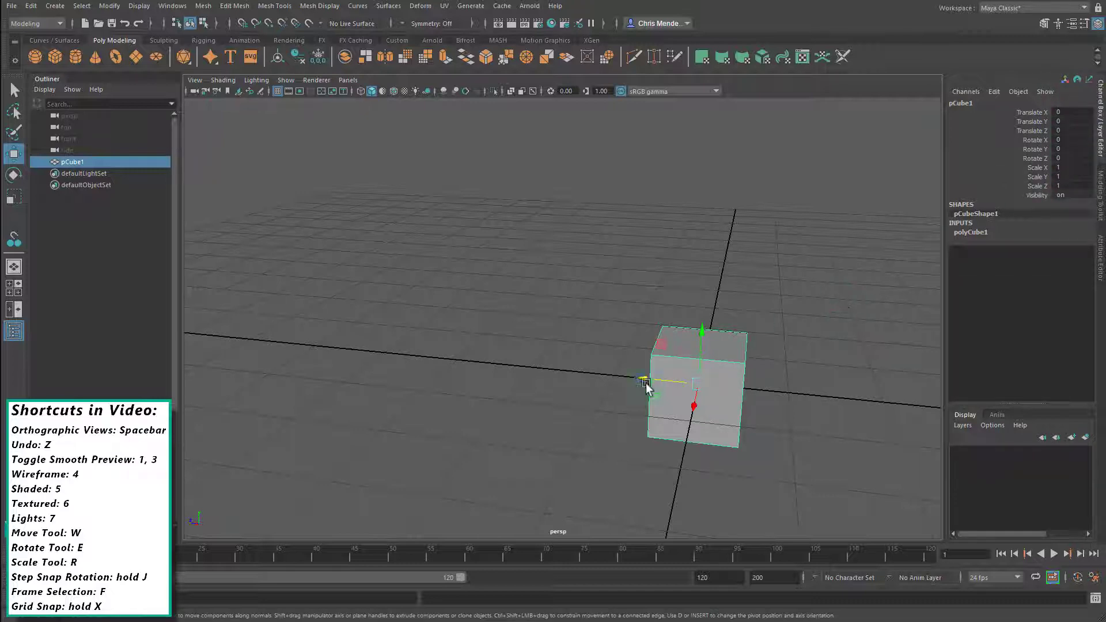
{"action": "left_click_drag", "start_coordinate": [646, 383], "coordinate": [482, 348]}
{"action": "key", "text": "e"}
{"action": "key", "text": "r"}
{"action": "key", "text": "w"}
{"action": "left_click_drag", "start_coordinate": [513, 311], "coordinate": [562, 141]}
{"action": "left_click_drag", "start_coordinate": [621, 268], "coordinate": [698, 368], "text": "alt"}
{"action": "left_click_drag", "start_coordinate": [805, 346], "coordinate": [749, 268], "text": "alt"}
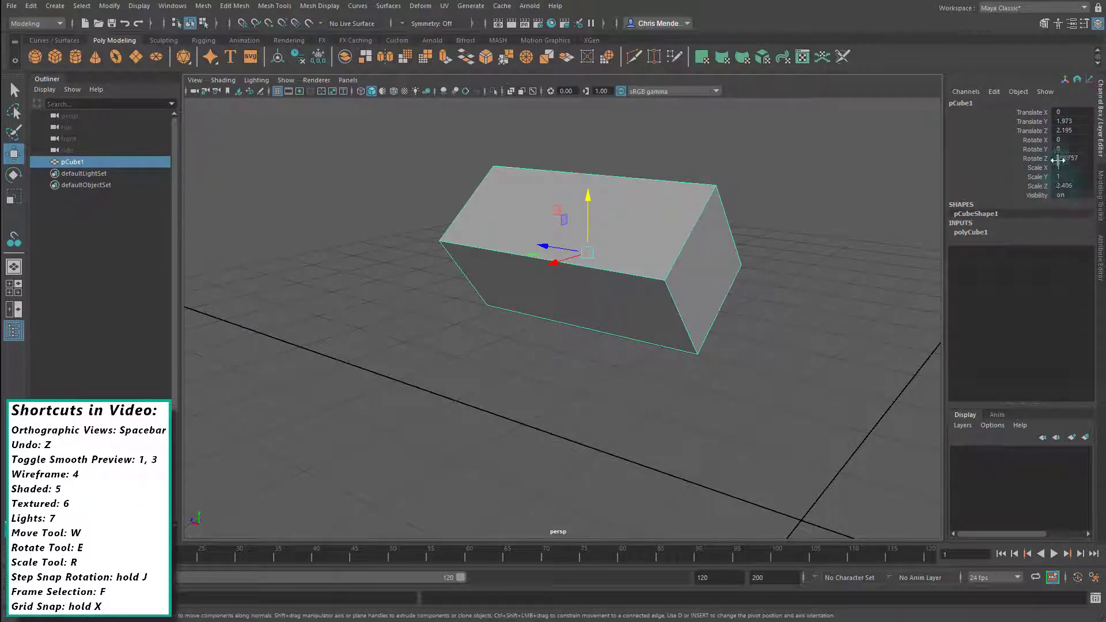
Step: Apply Freeze Transformations to the moved, rotated and stretched cube
{"action": "left_click_drag", "start_coordinate": [781, 197], "coordinate": [740, 199], "text": "alt"}
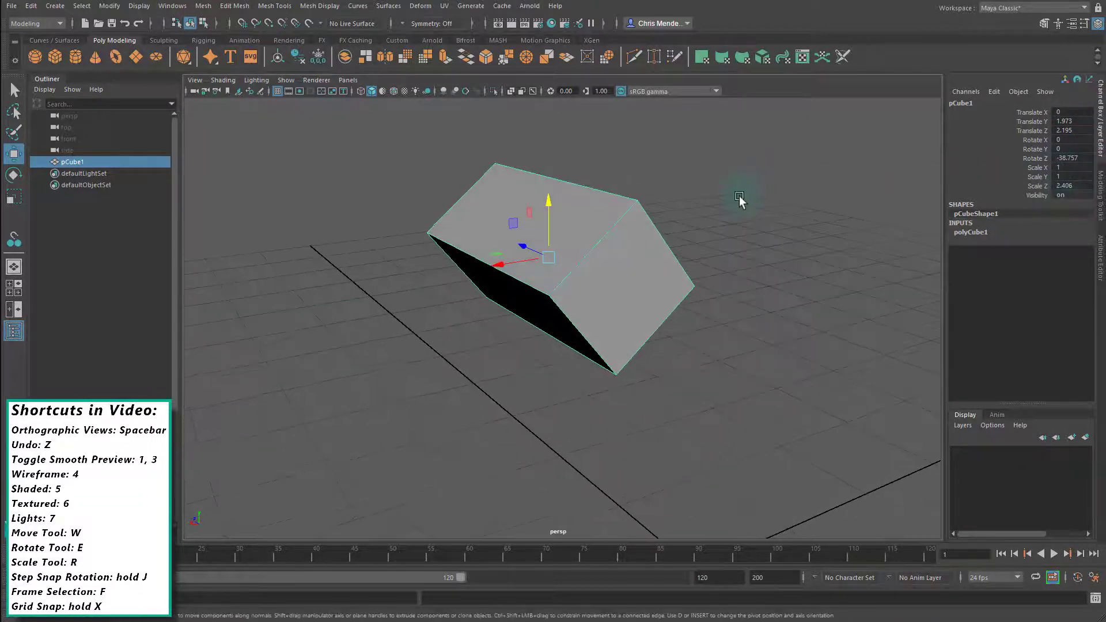
{"action": "left_click_drag", "start_coordinate": [677, 214], "coordinate": [733, 217], "text": "alt"}
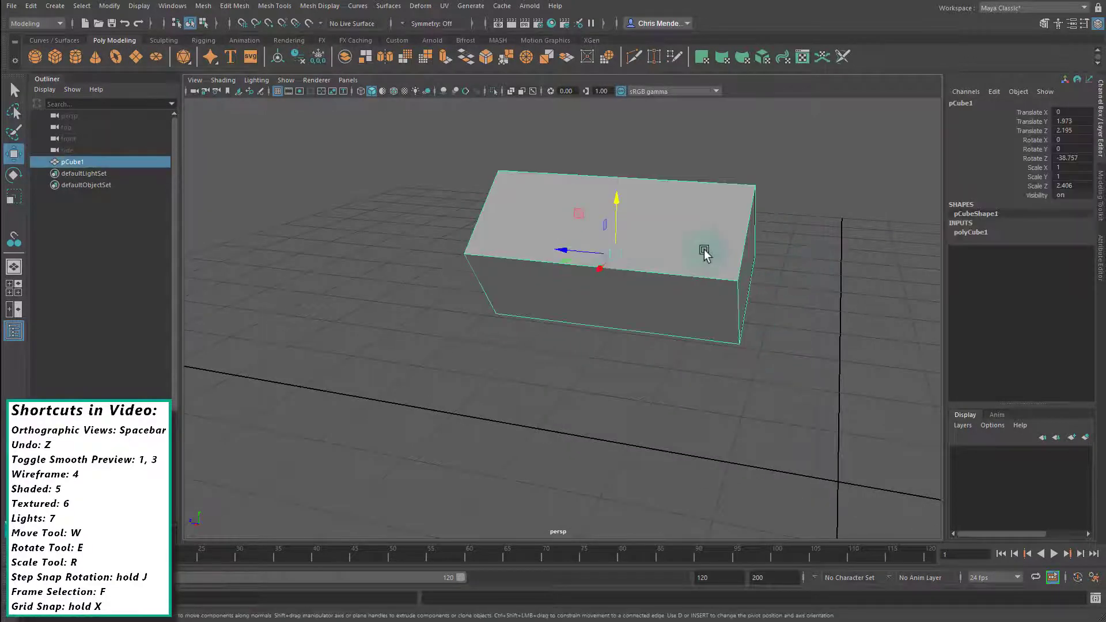
{"action": "left_click", "coordinate": [110, 7]}
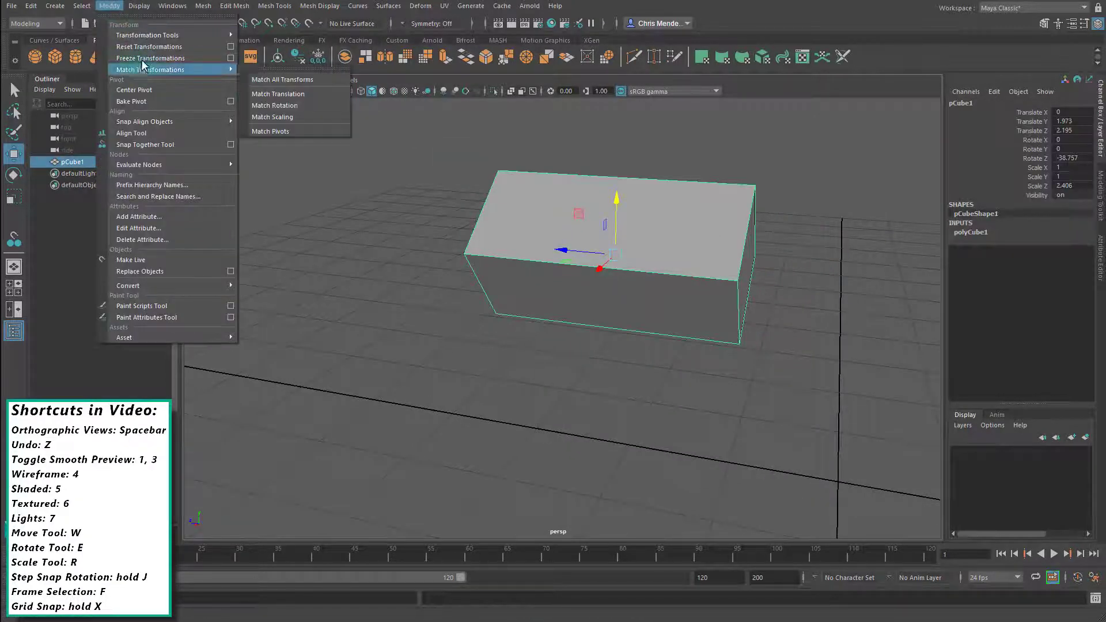
{"action": "left_click", "coordinate": [419, 296]}
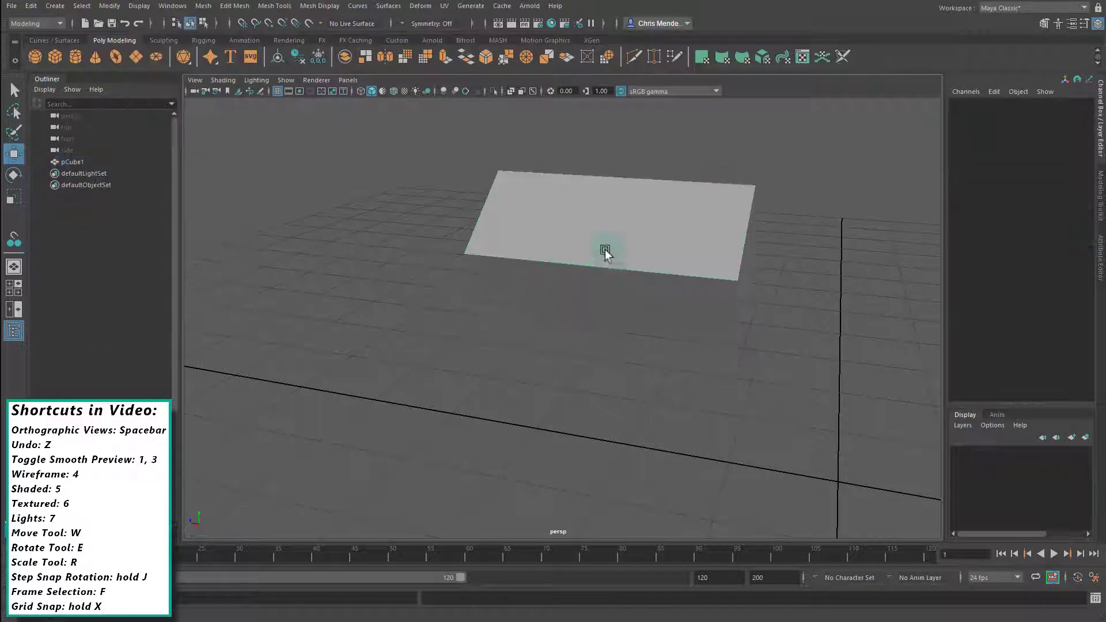
{"action": "left_click", "coordinate": [666, 242]}
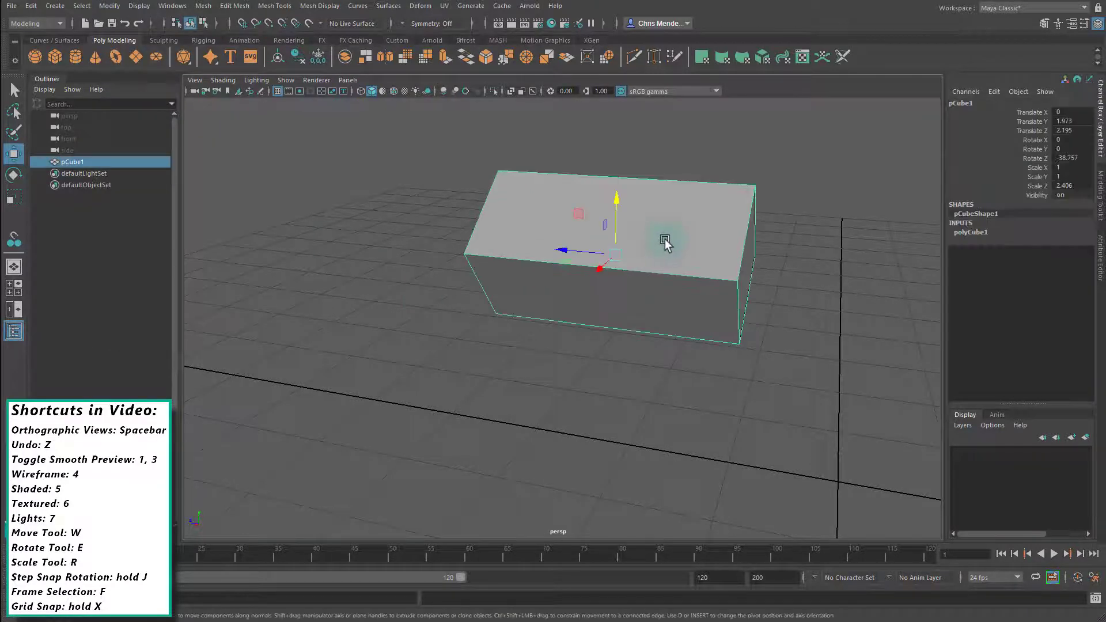
{"action": "left_click", "coordinate": [318, 56]}
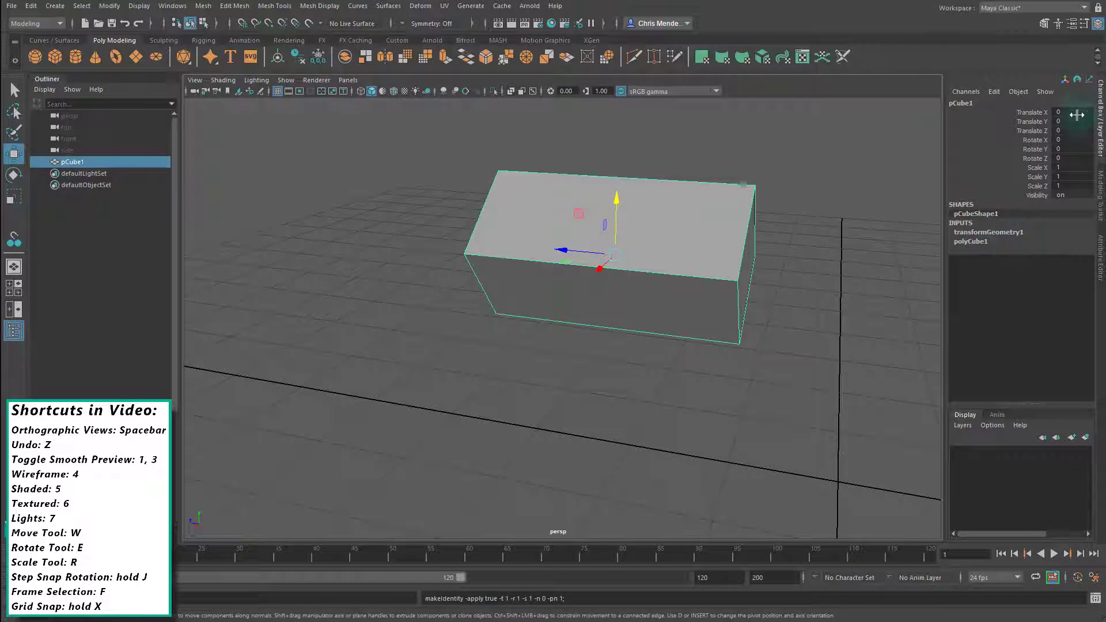
{"action": "left_click_drag", "start_coordinate": [798, 340], "coordinate": [736, 271], "text": "alt"}
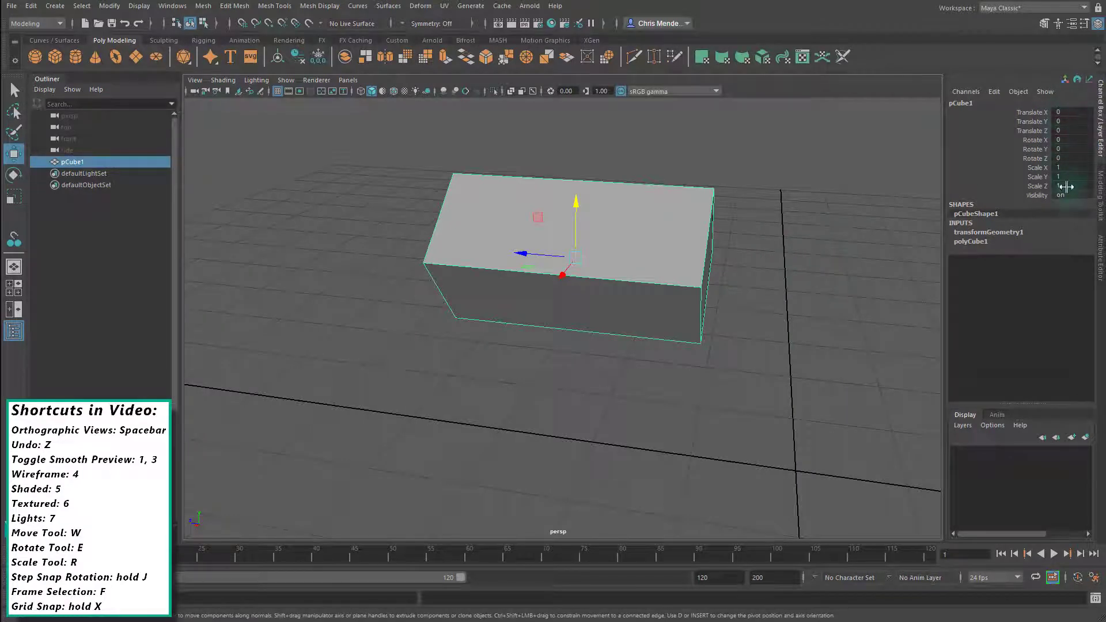
Step: Move the frozen cube to about -1.9 in Z, rotate it about 37 degrees around X and scale it to about 0.21 in Z
{"action": "left_click_drag", "start_coordinate": [545, 250], "coordinate": [630, 272]}
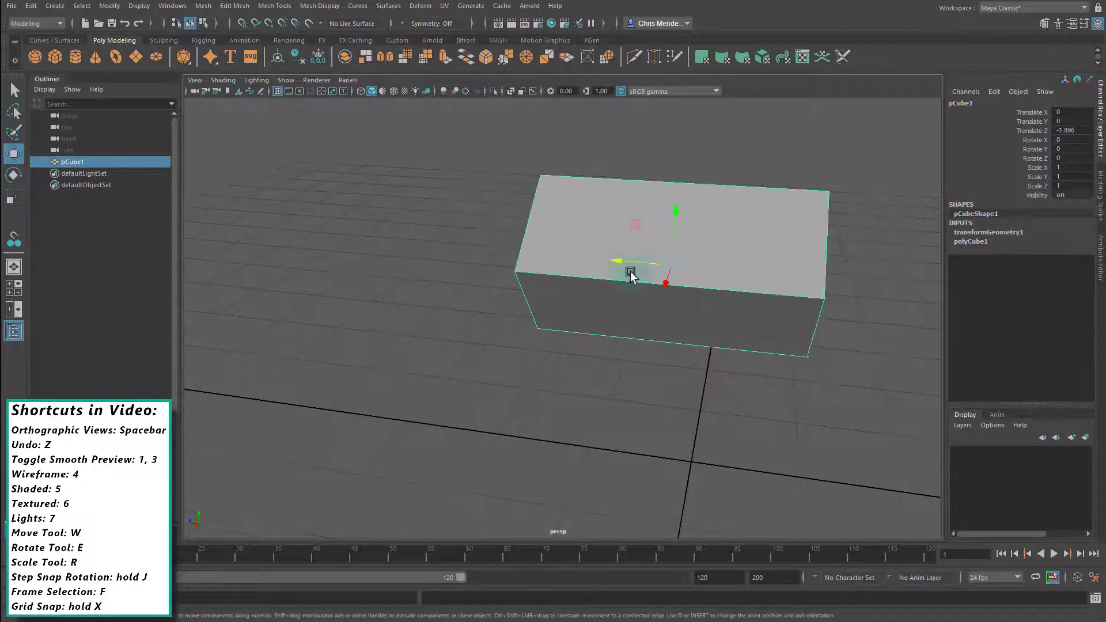
{"action": "key", "text": "e"}
{"action": "left_click_drag", "start_coordinate": [680, 239], "coordinate": [671, 262]}
{"action": "key", "text": "r"}
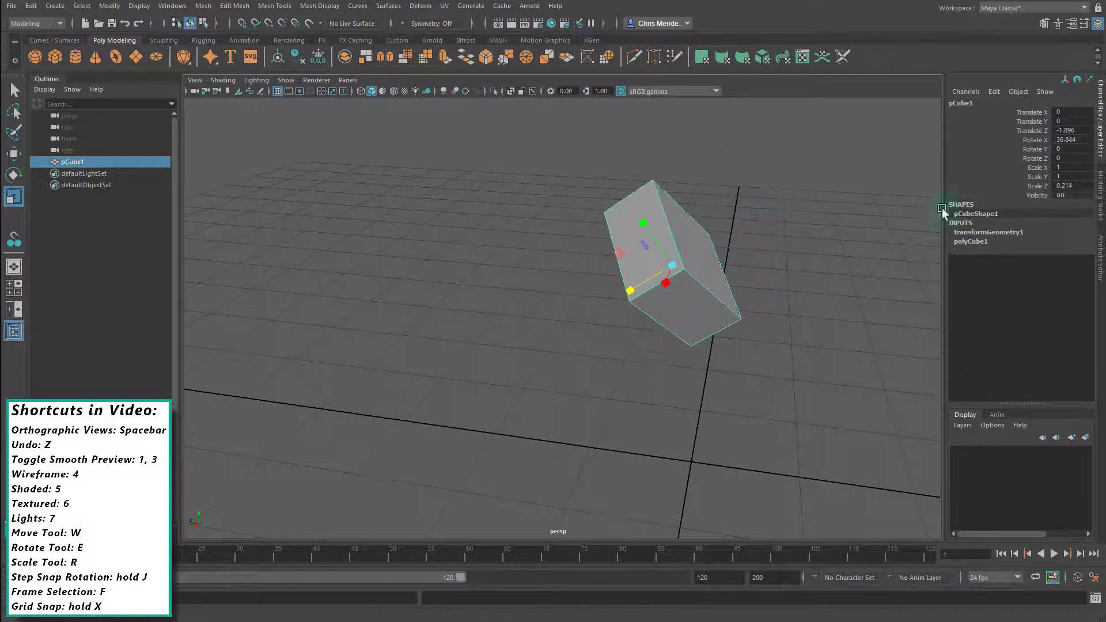
Step: Return the frozen cube to its stored placement with Translate Z 0, Rotate X 0 and Scale Z 1
{"action": "left_click", "coordinate": [1066, 130]}
{"action": "type", "text": "0"}
{"action": "key", "text": "Return"}
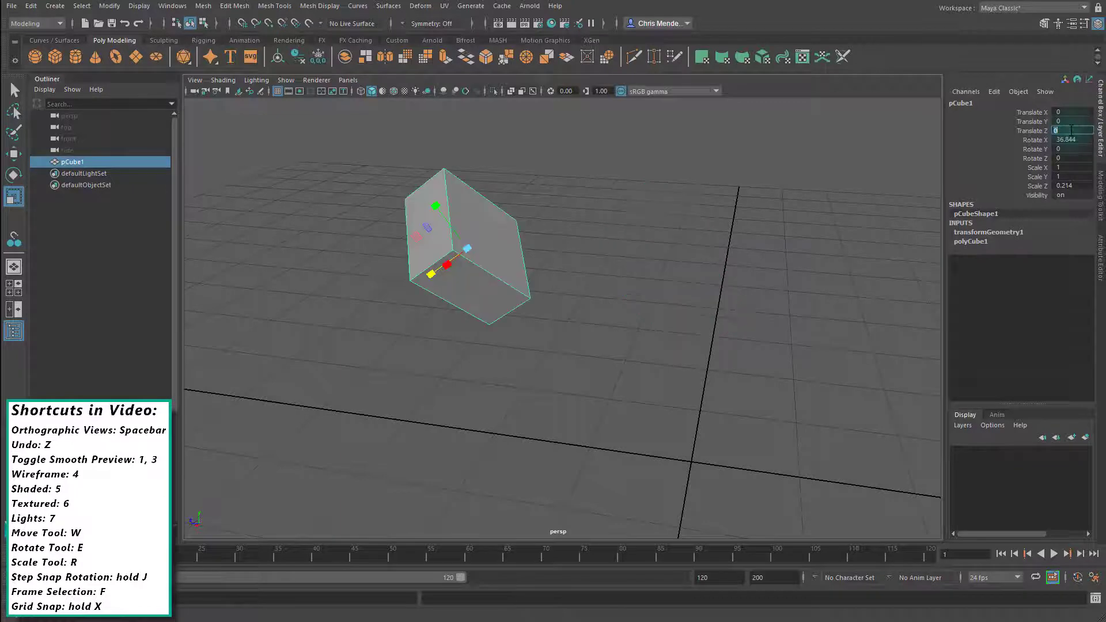
{"action": "left_click", "coordinate": [1067, 139]}
{"action": "type", "text": "0"}
{"action": "key", "text": "Return"}
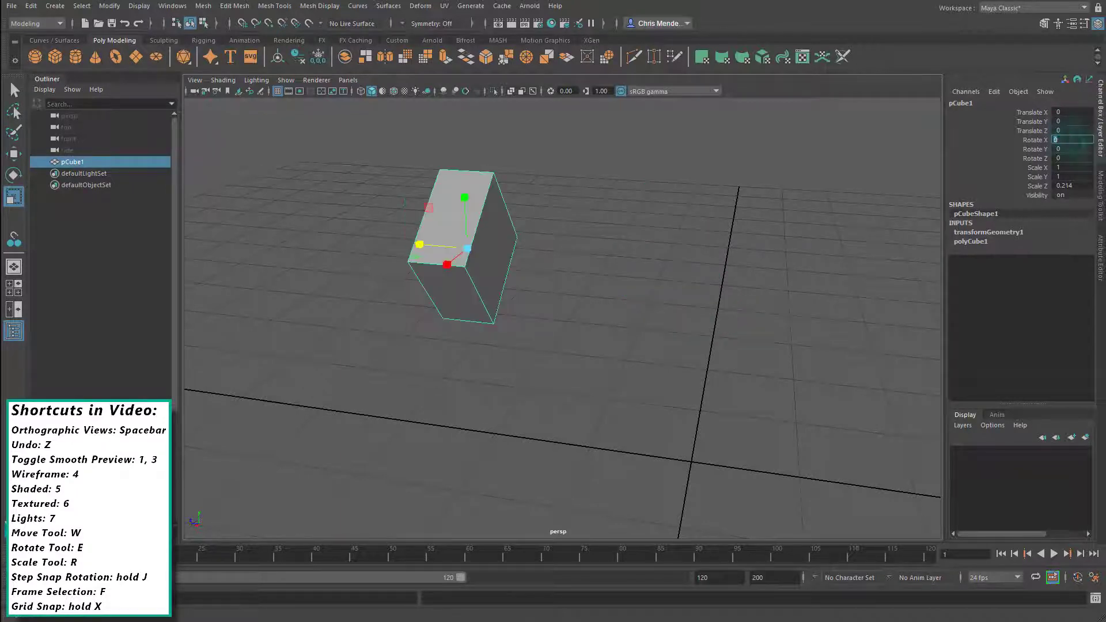
{"action": "left_click", "coordinate": [1075, 184]}
{"action": "type", "text": "1"}
{"action": "key", "text": "Return"}
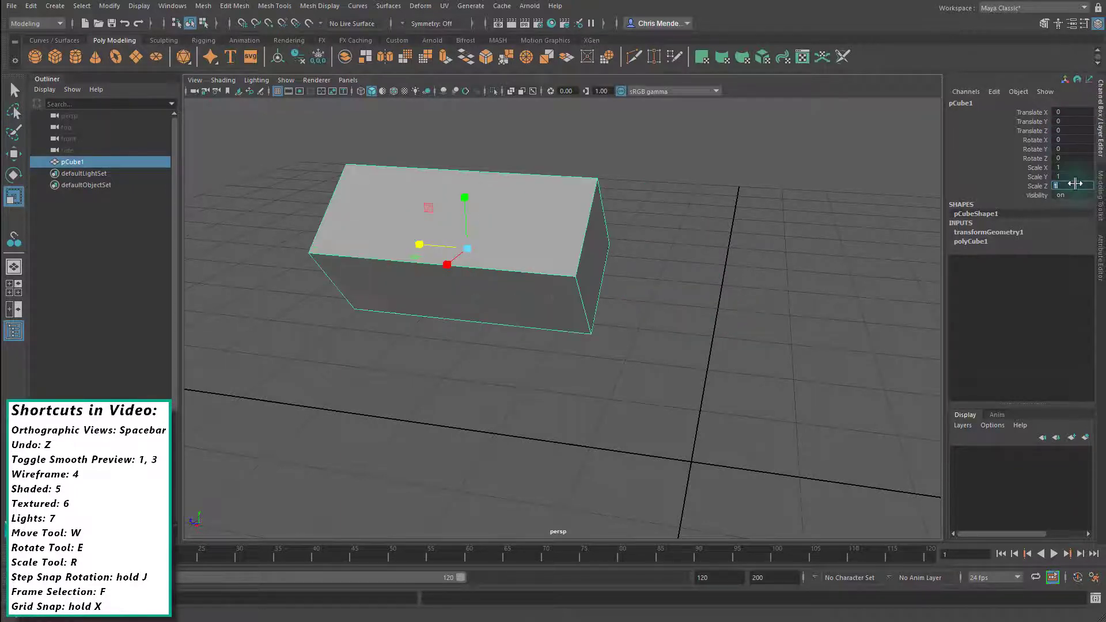
Step: Delete the frozen cube and create a new polygon cube at the origin
{"action": "left_click_drag", "start_coordinate": [772, 319], "coordinate": [620, 297], "text": "alt"}
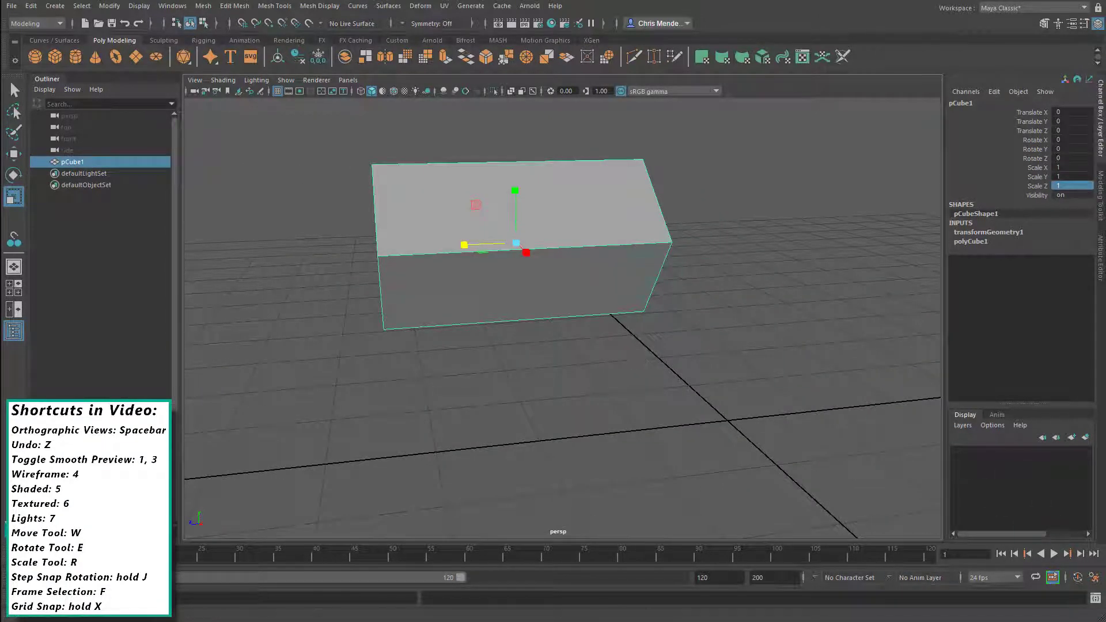
{"action": "left_click", "coordinate": [736, 353]}
{"action": "left_click", "coordinate": [581, 249]}
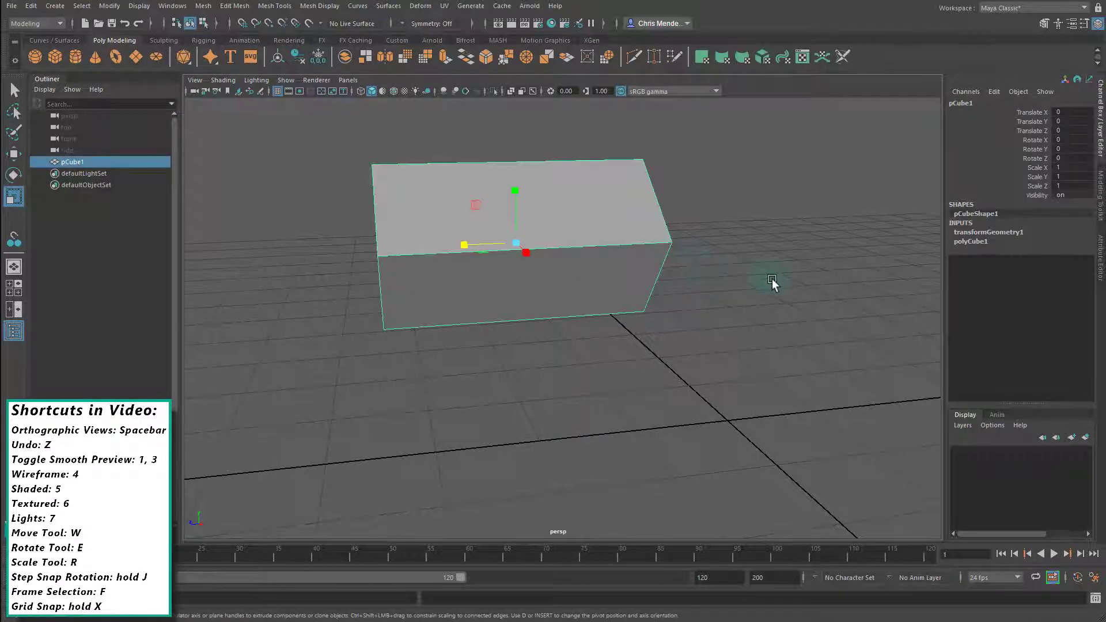
{"action": "left_click_drag", "start_coordinate": [772, 282], "coordinate": [722, 291], "text": "alt"}
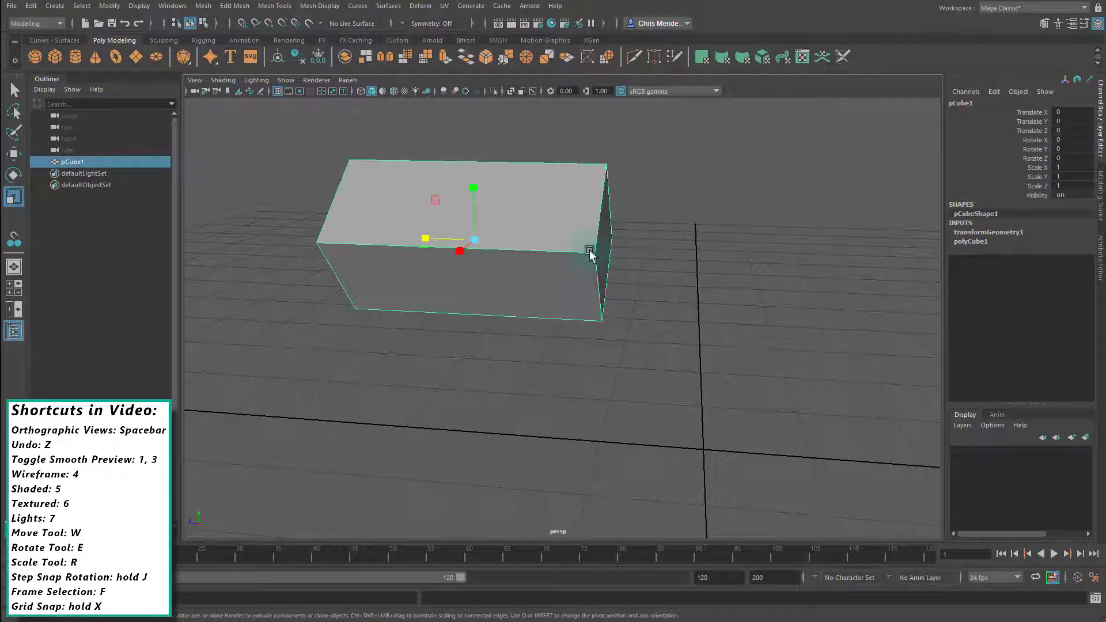
{"action": "key", "text": "Delete"}
{"action": "left_click_drag", "start_coordinate": [589, 250], "coordinate": [627, 313], "text": "alt"}
{"action": "left_click", "coordinate": [55, 56]}
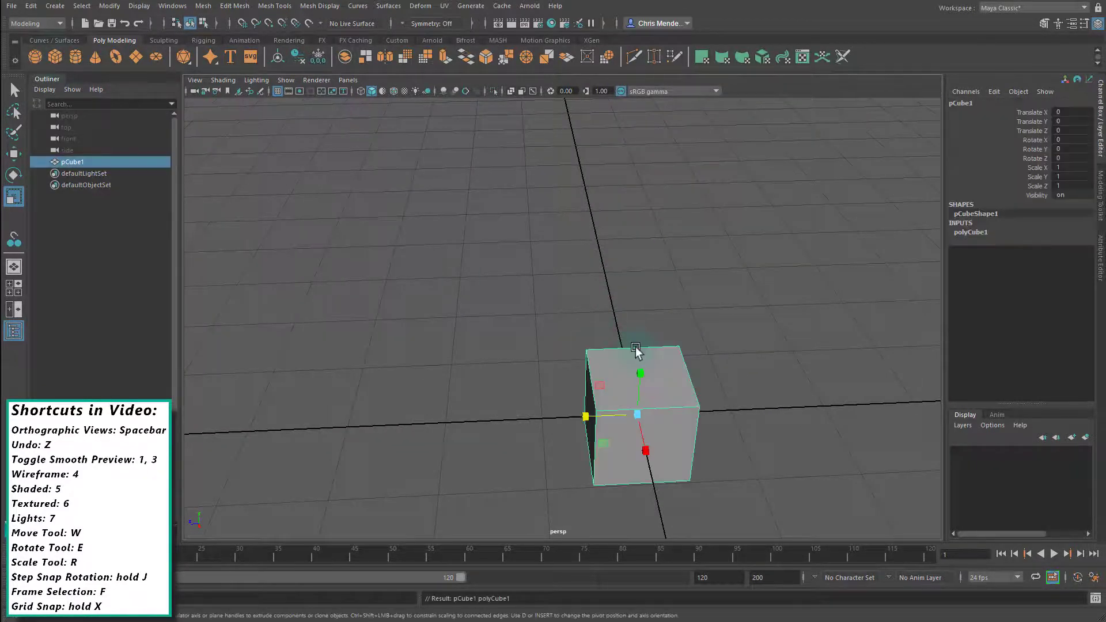
Step: Try the grid snap toggle while moving the new cube along Z, and use temporary grid snapping to place it at Translate Z 2
{"action": "left_click_drag", "start_coordinate": [722, 374], "coordinate": [744, 357], "text": "alt"}
{"action": "key", "text": "w"}
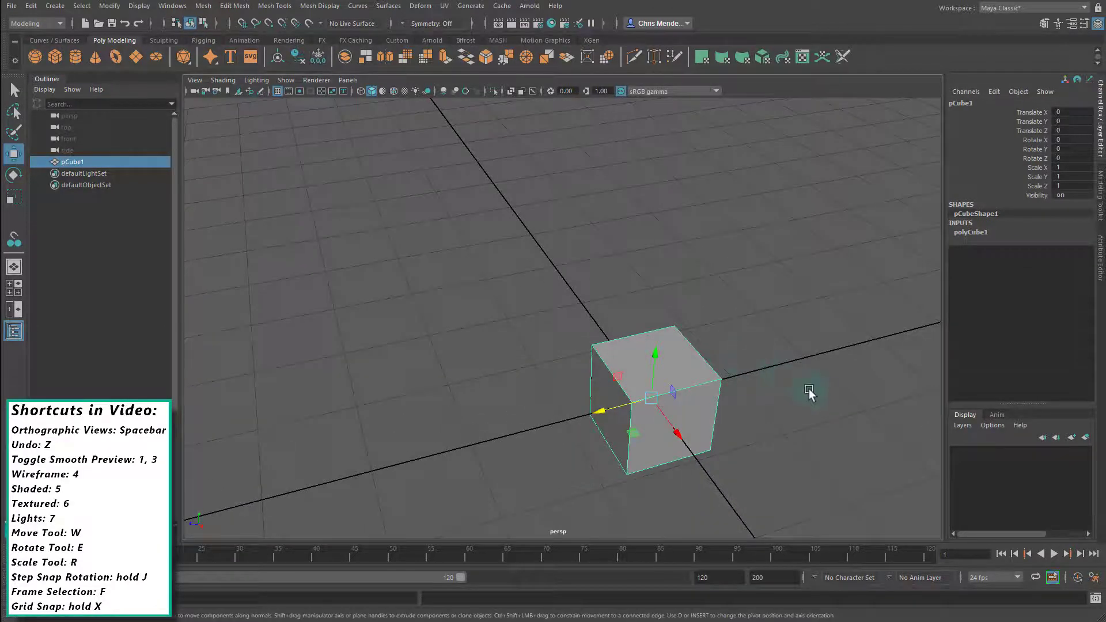
{"action": "left_click_drag", "start_coordinate": [810, 388], "coordinate": [744, 310], "text": "alt"}
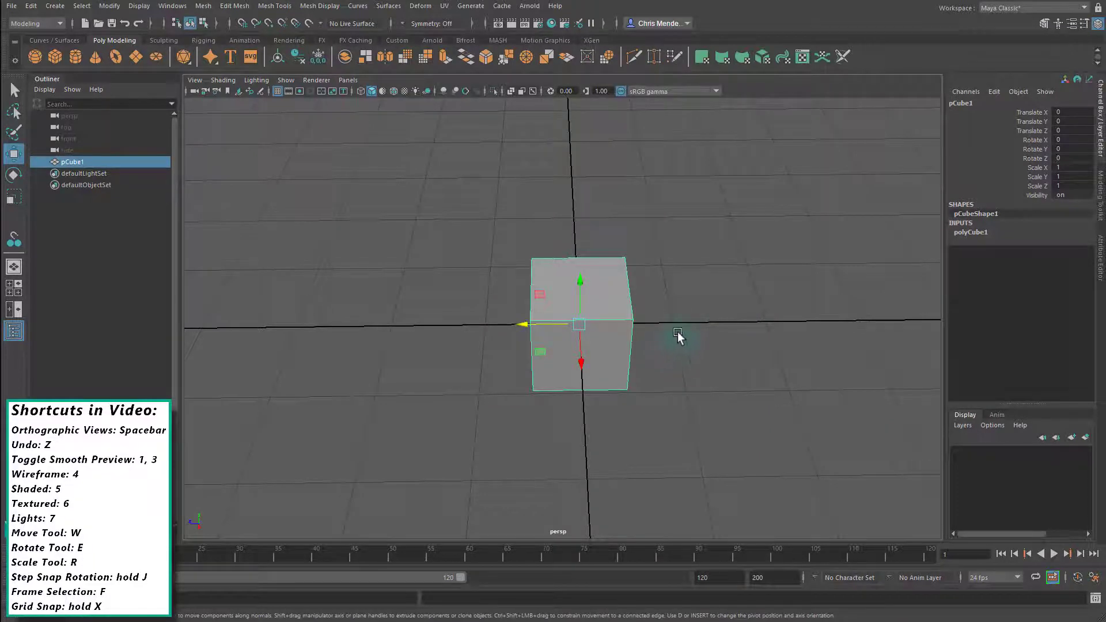
{"action": "left_click_drag", "start_coordinate": [677, 327], "coordinate": [718, 322], "text": "alt"}
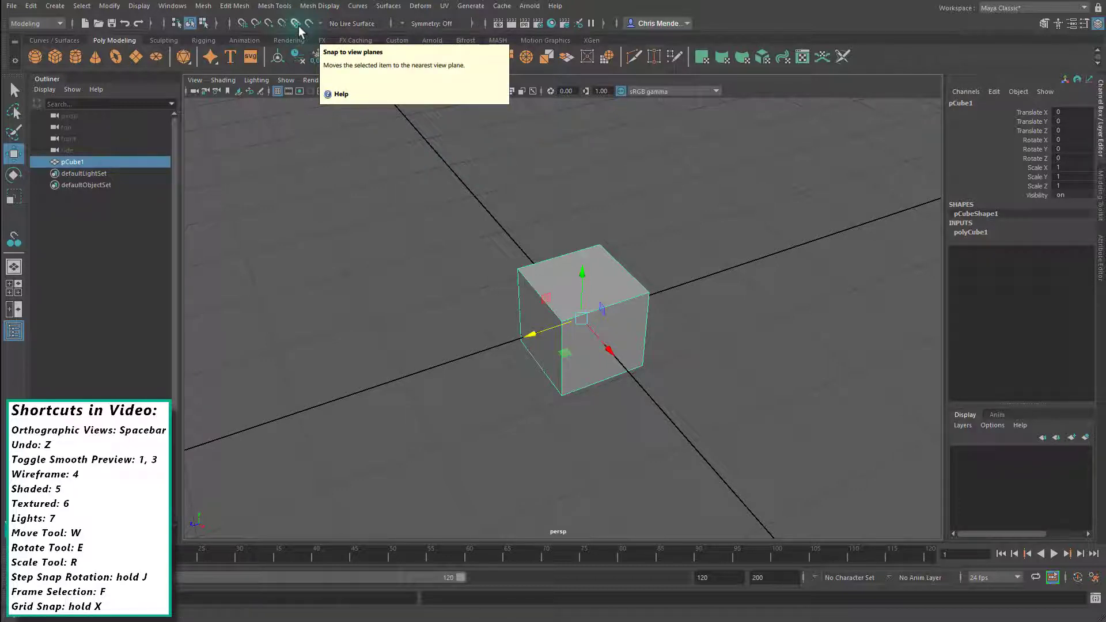
{"action": "left_click", "coordinate": [242, 23]}
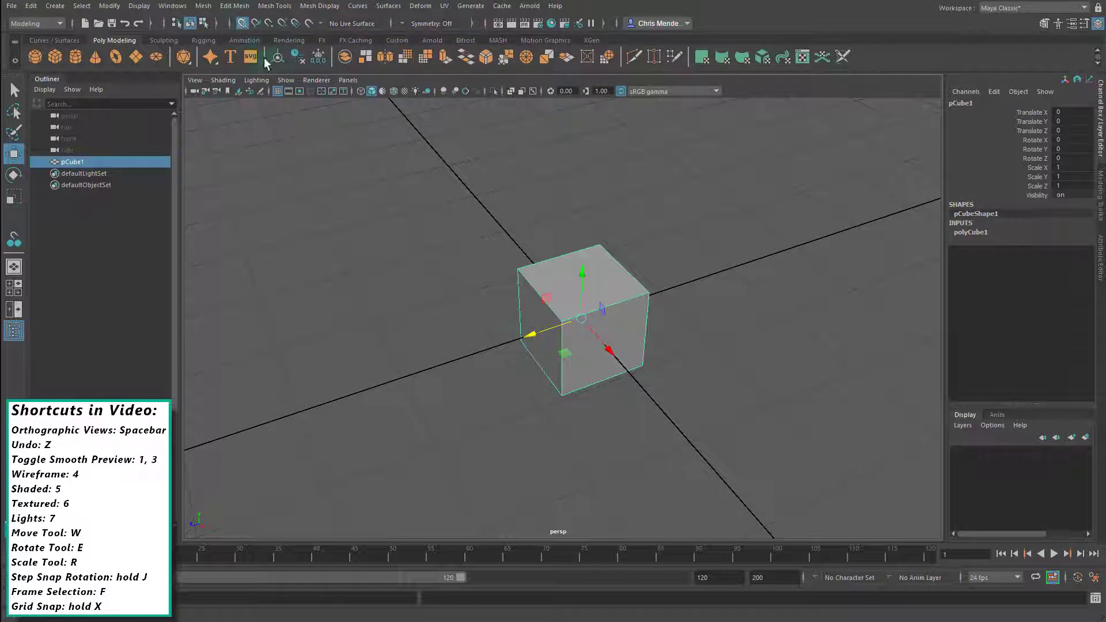
{"action": "left_click_drag", "start_coordinate": [526, 337], "coordinate": [607, 316]}
{"action": "left_click_drag", "start_coordinate": [723, 349], "coordinate": [678, 312], "text": "alt"}
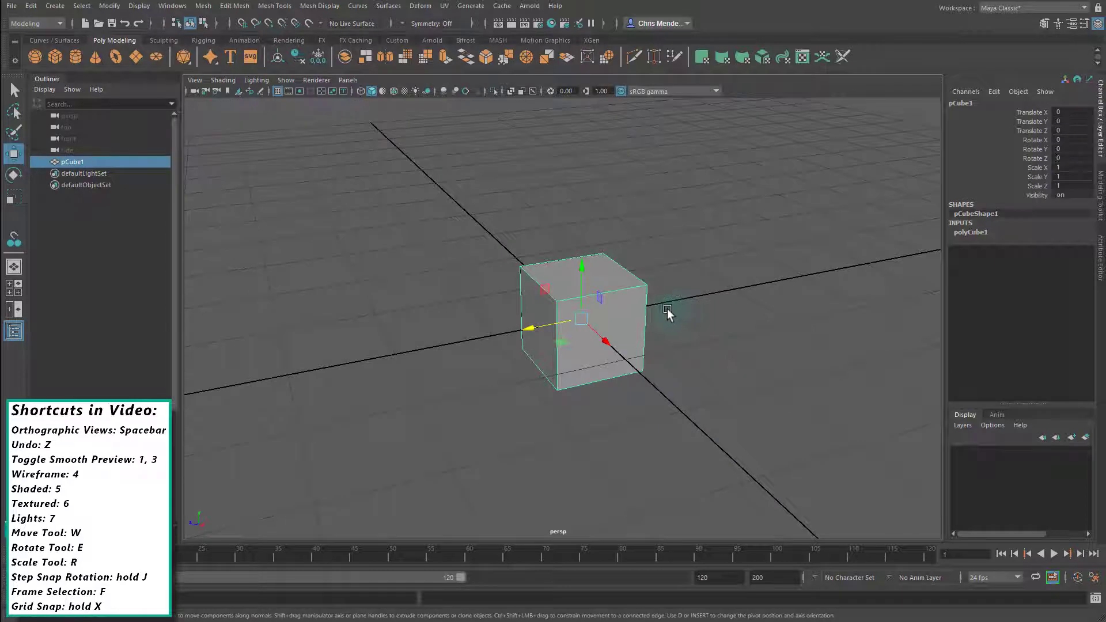
{"action": "left_click_drag", "start_coordinate": [533, 331], "coordinate": [404, 349]}
{"action": "key", "text": "x"}
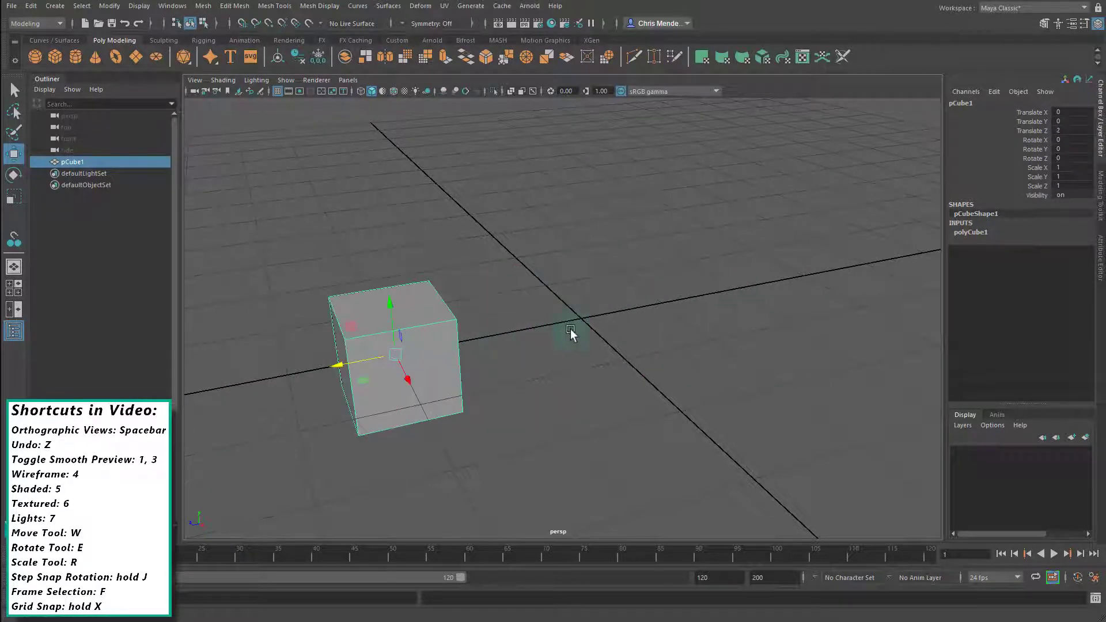
Step: Grid-snap the cube to Translate X 5, Y -1 and Z -2 in the orthographic views, and return to the full perspective view
{"action": "key", "text": "space"}
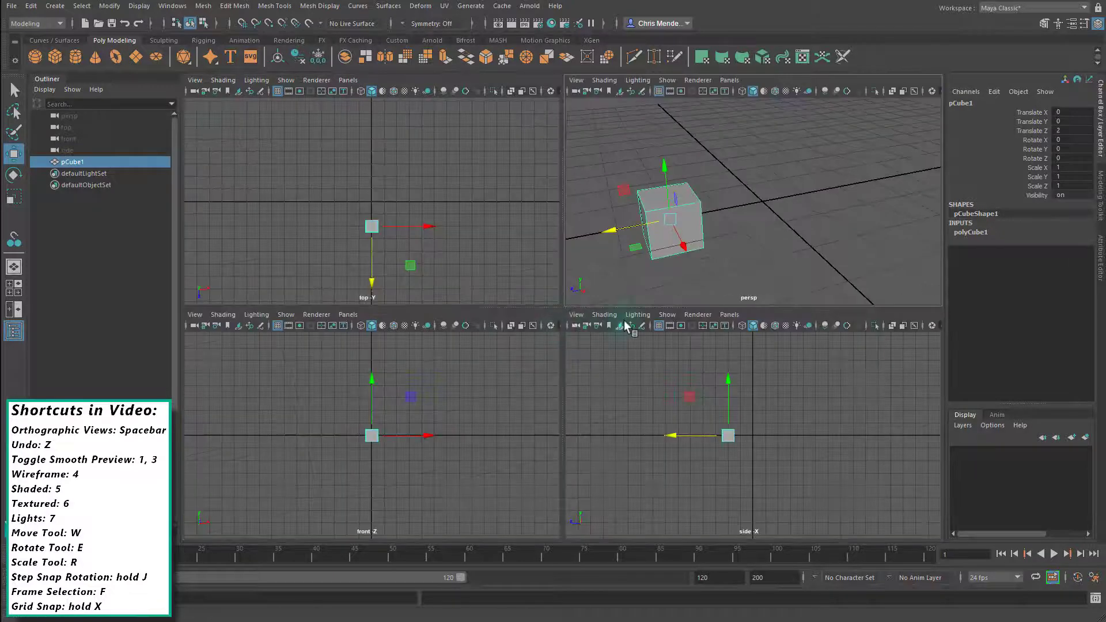
{"action": "key", "text": "x"}
{"action": "left_click", "coordinate": [371, 284]}
{"action": "left_click_drag", "start_coordinate": [373, 284], "coordinate": [373, 234]}
{"action": "left_click_drag", "start_coordinate": [420, 439], "coordinate": [482, 439]}
{"action": "left_click_drag", "start_coordinate": [777, 389], "coordinate": [780, 448]}
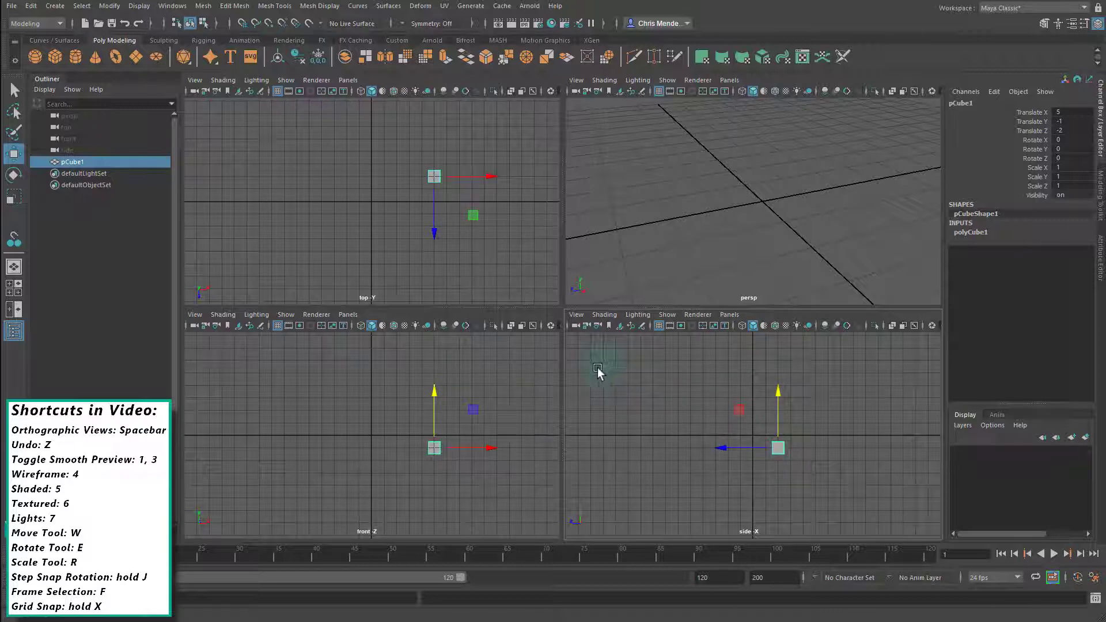
{"action": "mouse_move", "coordinate": [756, 252]}
{"action": "left_mouse_down", "text": "alt"}
{"action": "mouse_move", "coordinate": [771, 250]}
{"action": "mouse_move", "coordinate": [758, 249]}
{"action": "left_mouse_up", "text": "alt"}
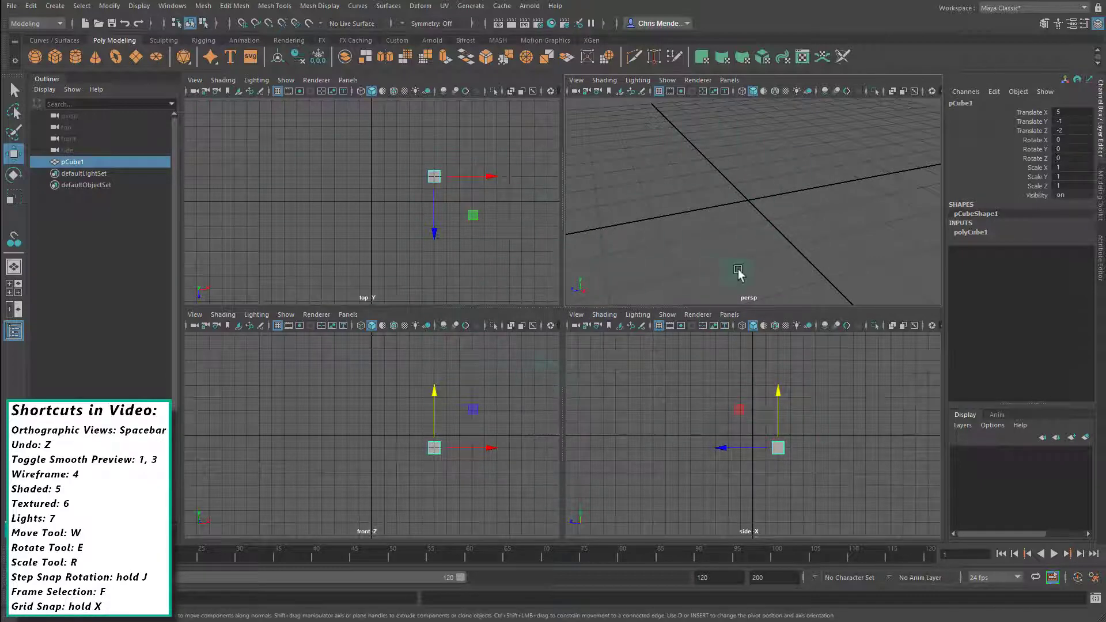
{"action": "key", "text": "space"}
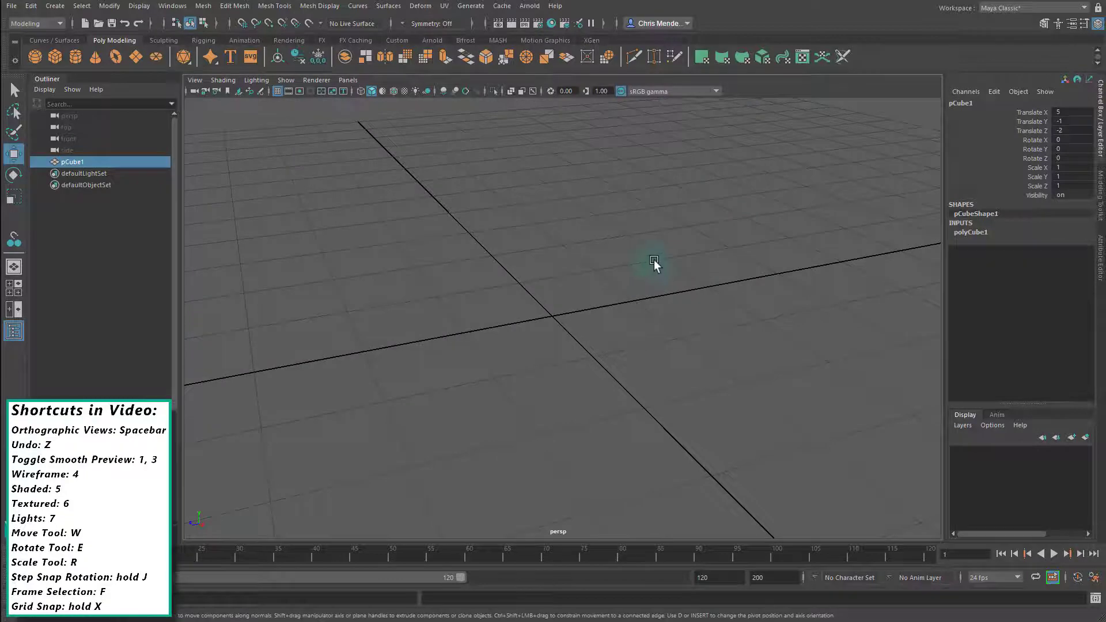
Step: Frame the selected cube in the perspective view and the orthographic views, and return to the full perspective view
{"action": "left_click_drag", "start_coordinate": [657, 278], "coordinate": [482, 361], "text": "alt"}
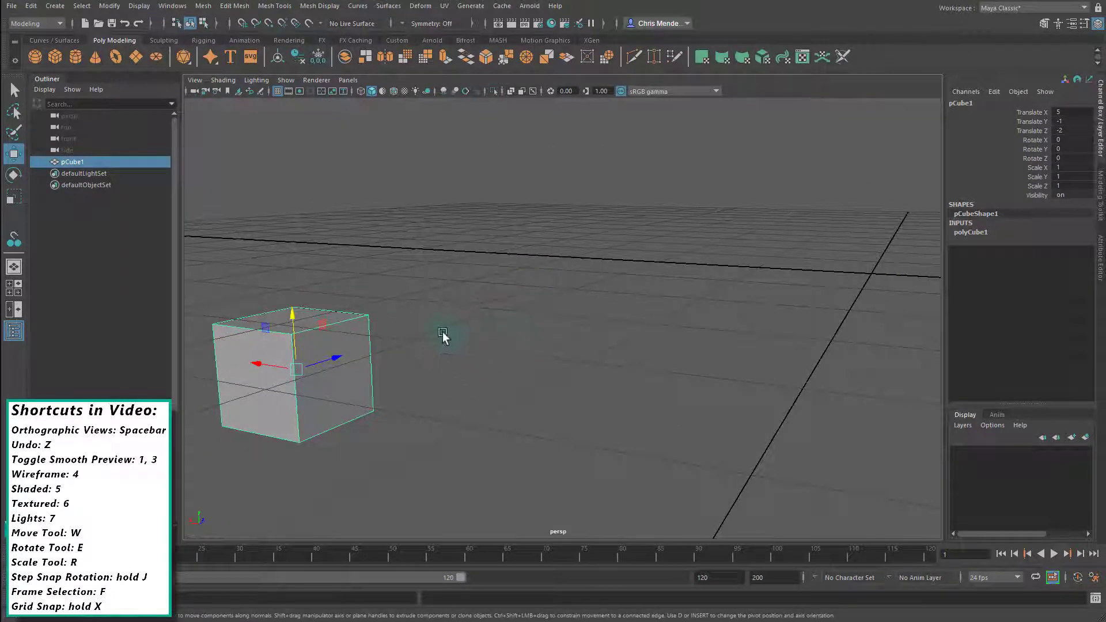
{"action": "left_click_drag", "start_coordinate": [501, 321], "coordinate": [523, 377], "text": "alt"}
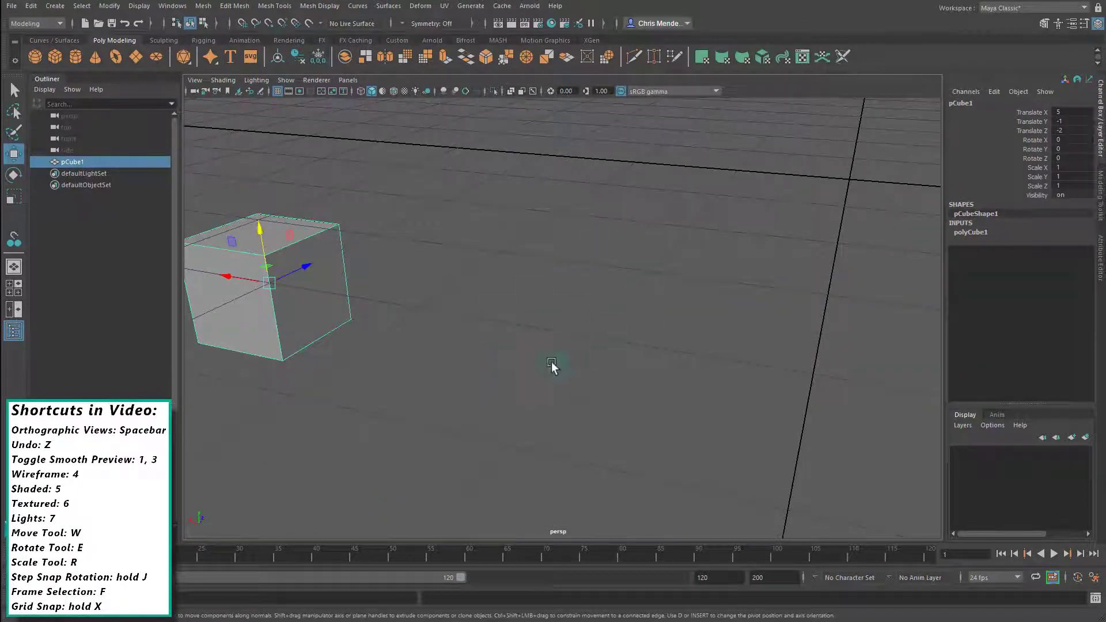
{"action": "key", "text": "f"}
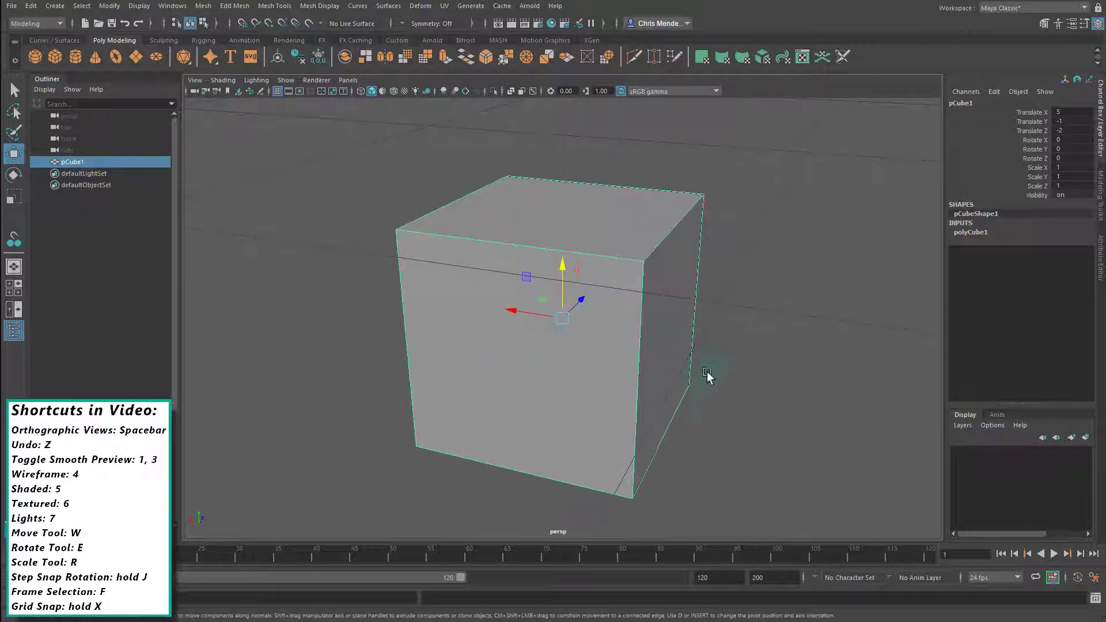
{"action": "left_click_drag", "start_coordinate": [699, 420], "coordinate": [771, 413], "text": "alt"}
{"action": "key", "text": "space"}
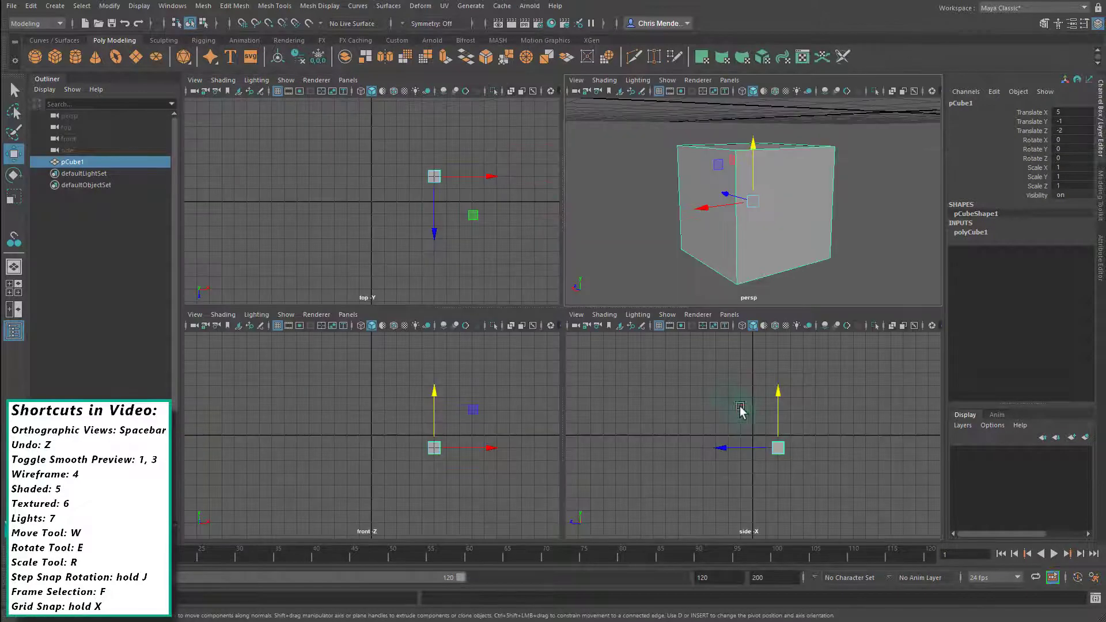
{"action": "key", "text": "f"}
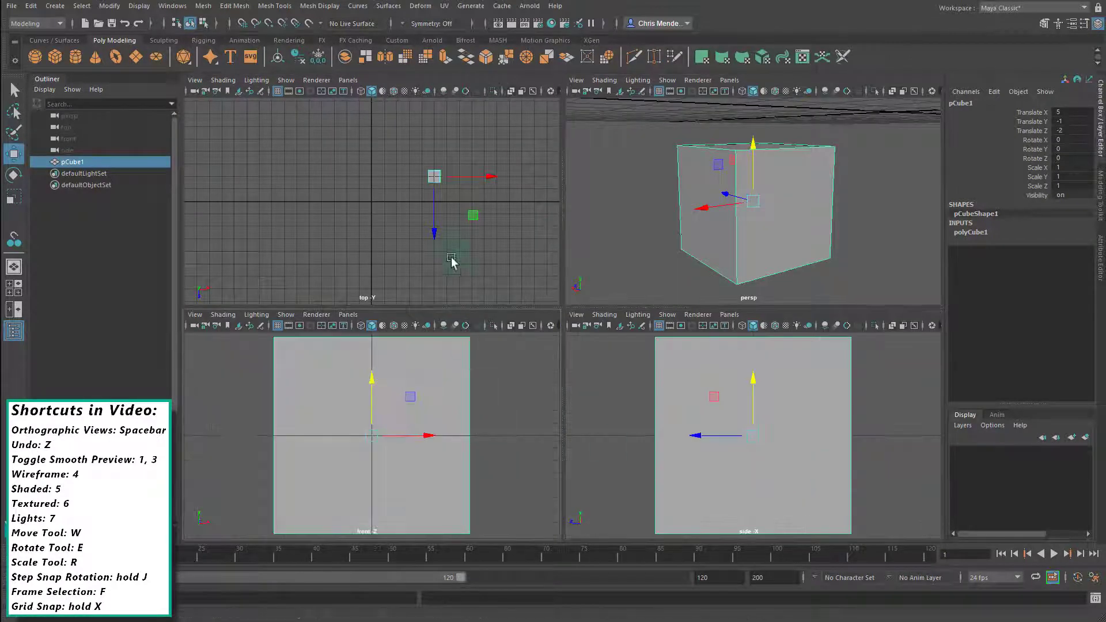
{"action": "key", "text": "f"}
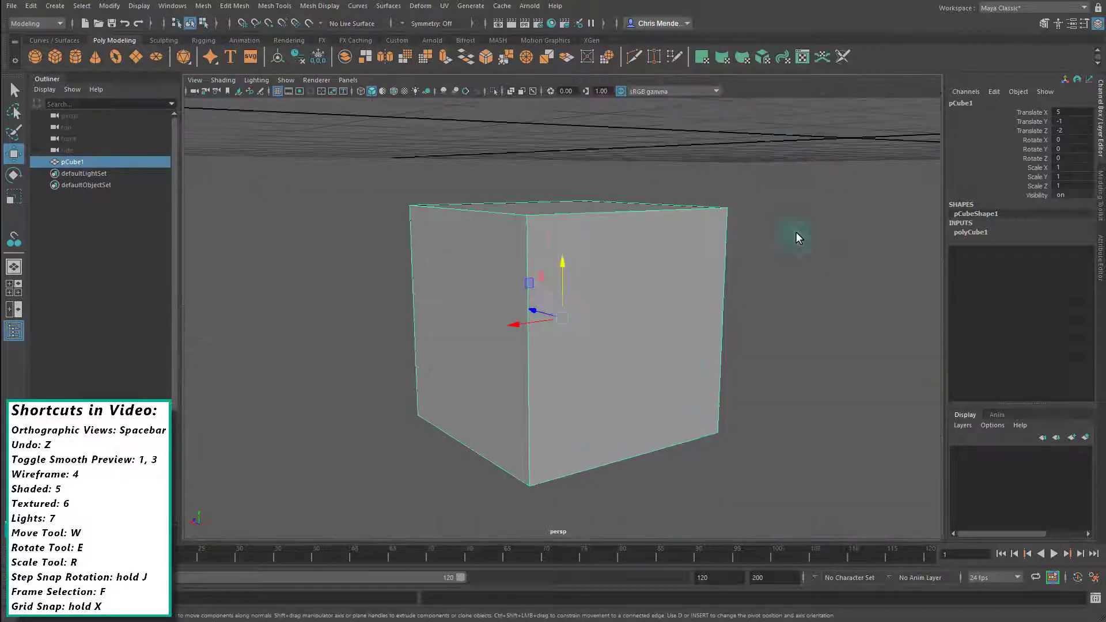
{"action": "key", "text": "space"}
Step: Delete the framed cube and create a replacement polygon cube at the origin
{"action": "key", "text": "Delete"}
{"action": "key", "text": "f"}
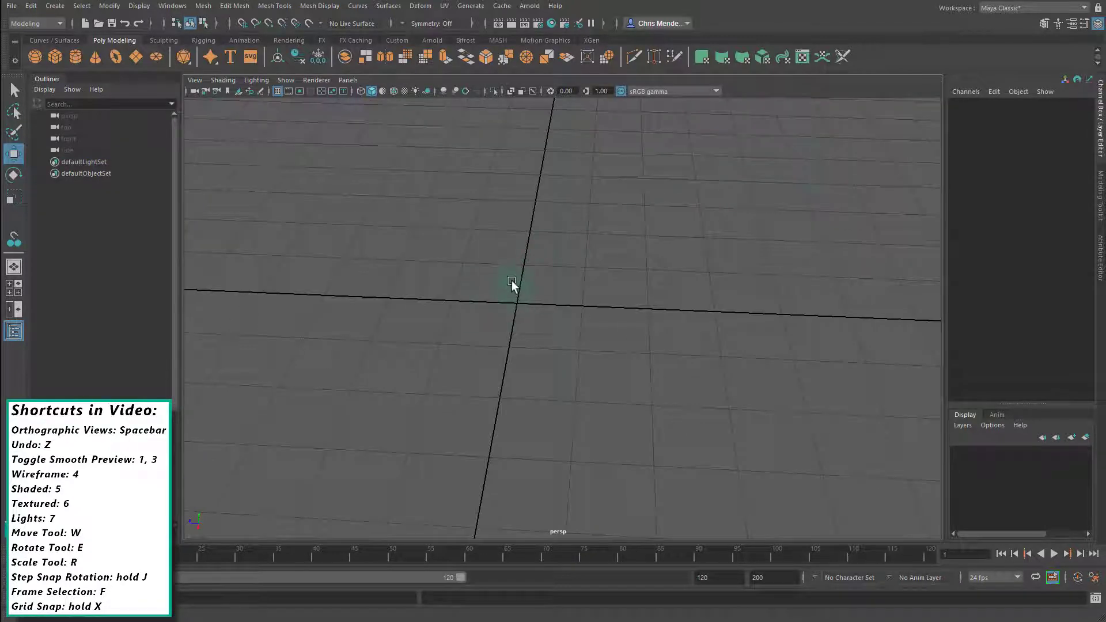
{"action": "right_click_drag", "start_coordinate": [511, 281], "coordinate": [506, 319], "text": "shift"}
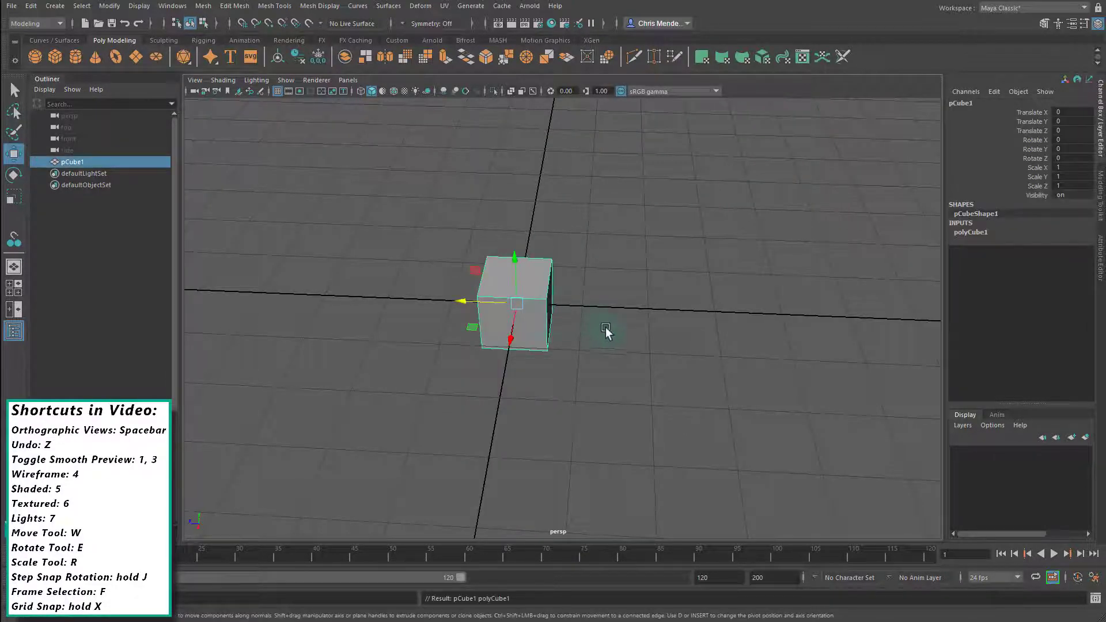
Step: Move the new cube along the Z axis with temporary grid snapping to Translate Z 4
{"action": "left_click_drag", "start_coordinate": [606, 327], "coordinate": [567, 339], "text": "alt"}
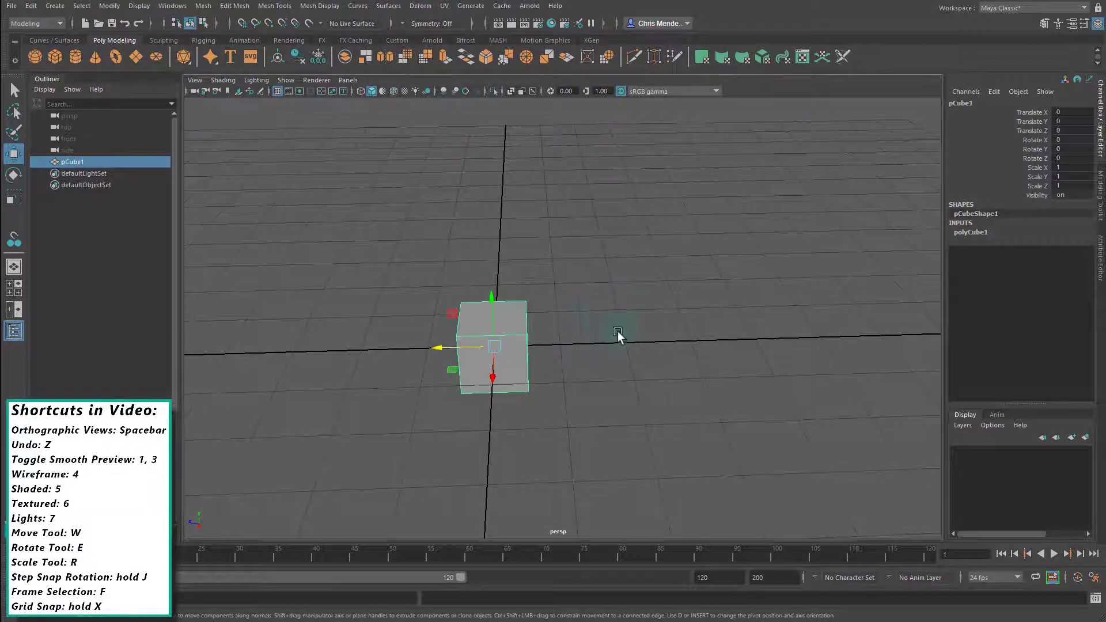
{"action": "left_click_drag", "start_coordinate": [618, 334], "coordinate": [597, 367], "text": "alt"}
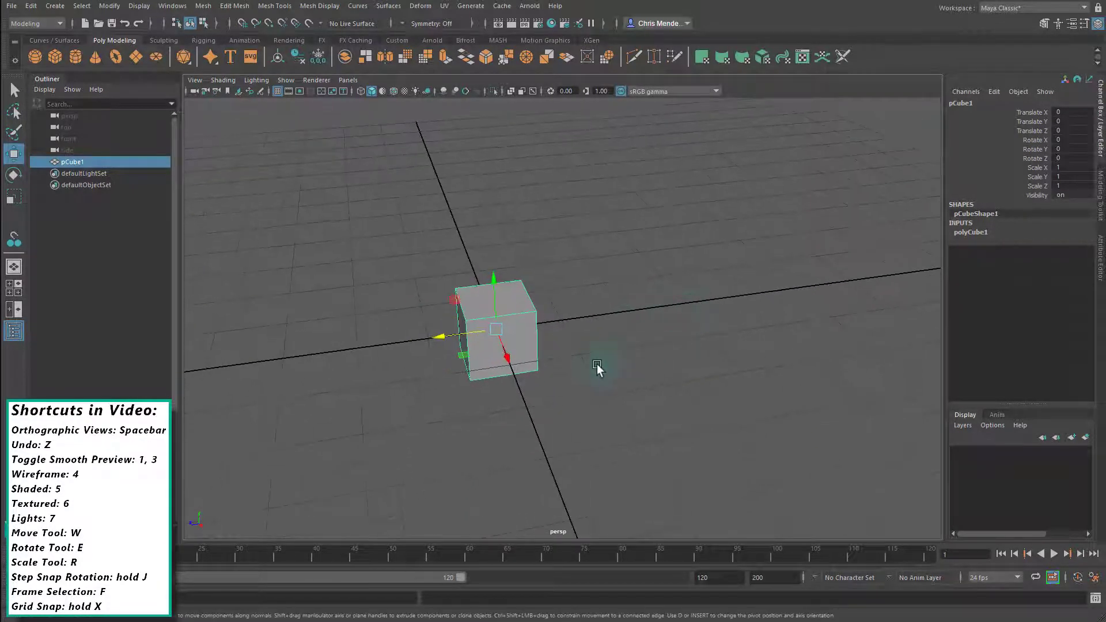
{"action": "left_click_drag", "start_coordinate": [447, 338], "coordinate": [259, 368]}
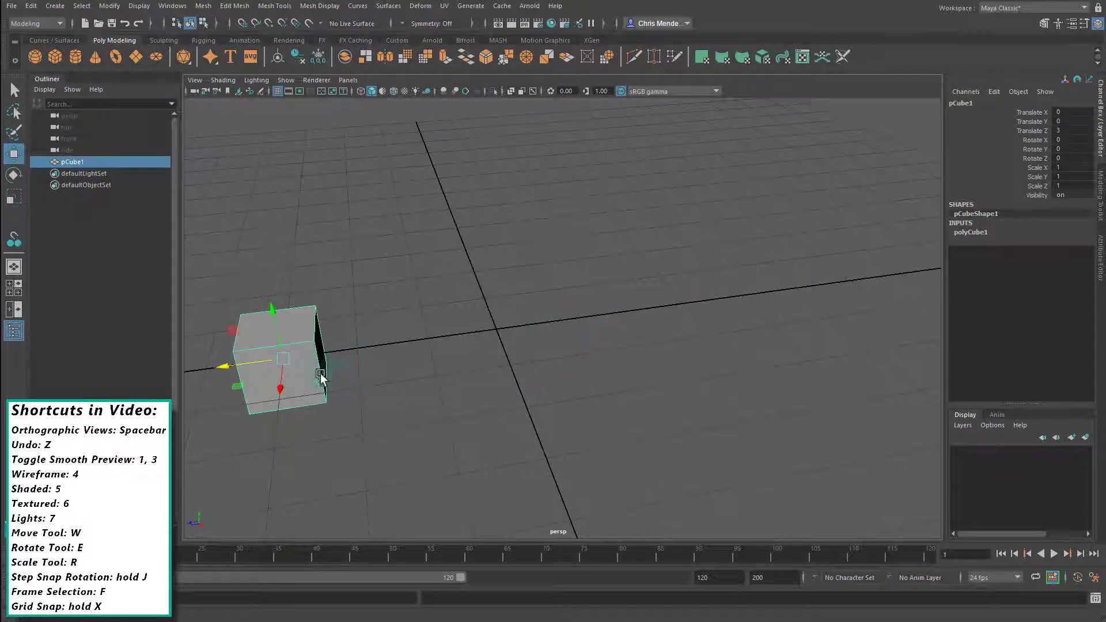
{"action": "left_click_drag", "start_coordinate": [469, 313], "coordinate": [515, 325], "text": "alt"}
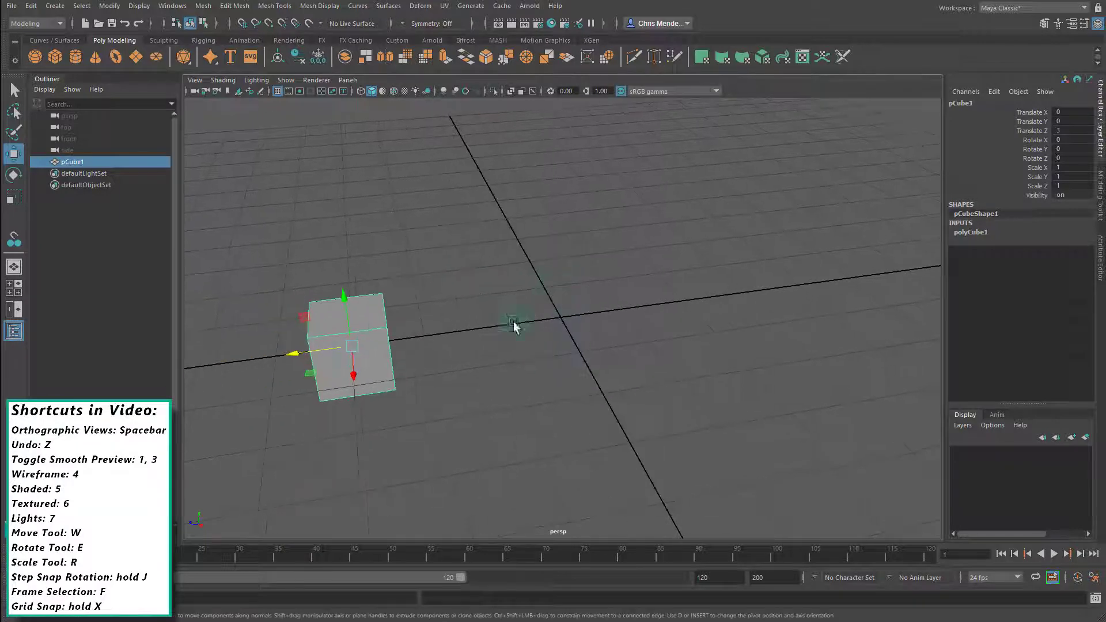
{"action": "left_click_drag", "start_coordinate": [293, 358], "coordinate": [296, 363]}
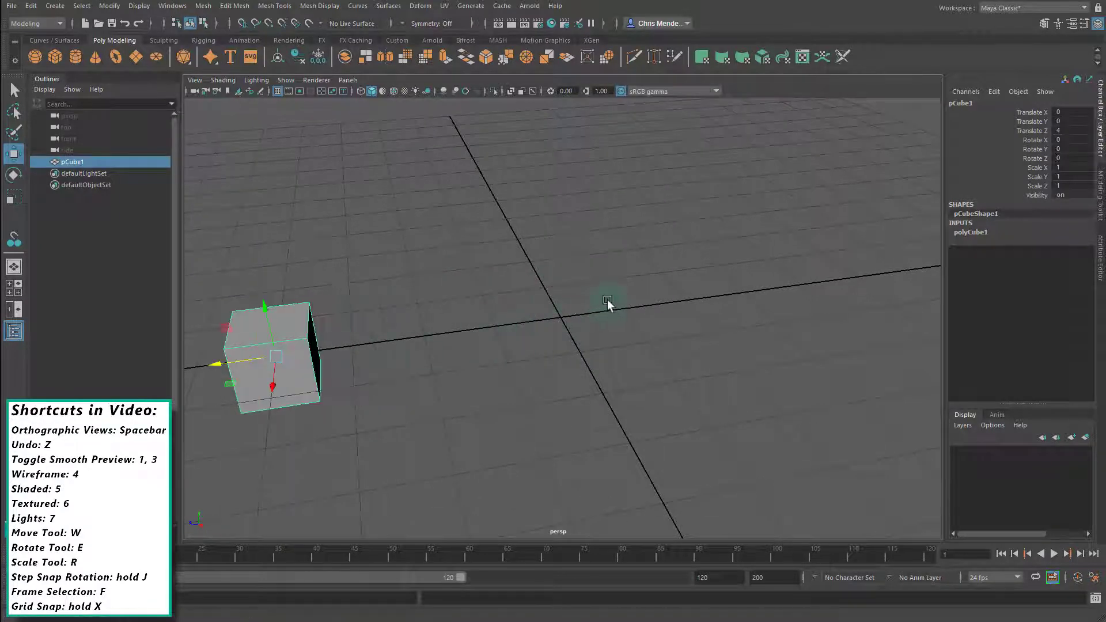
{"action": "left_click_drag", "start_coordinate": [608, 302], "coordinate": [555, 338], "text": "alt"}
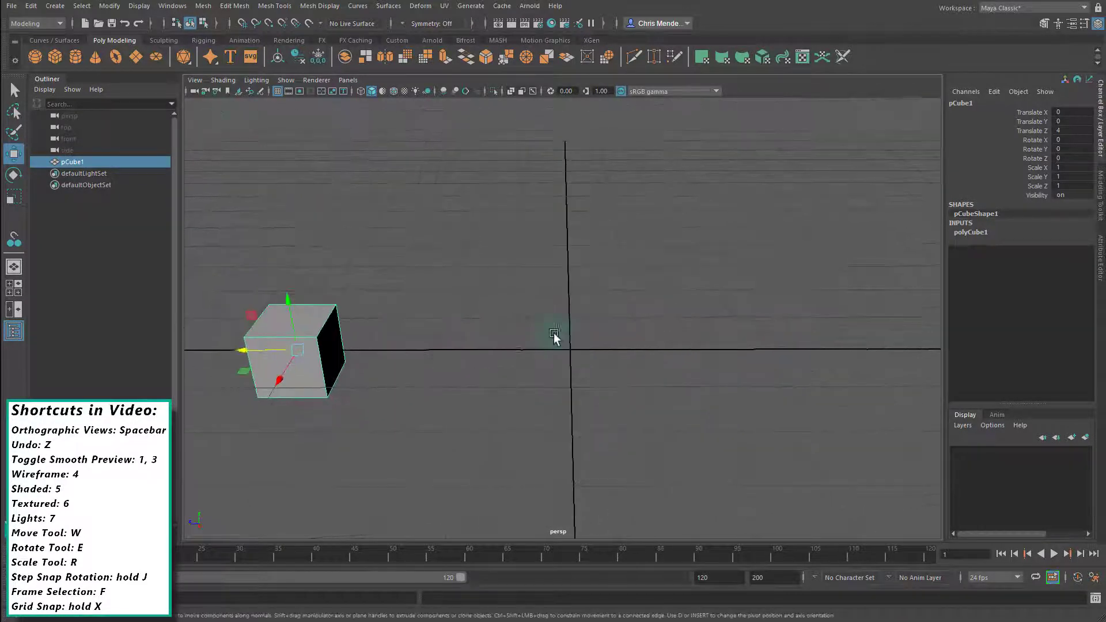
Step: Create a polygon cylinder grid-snapped to Translate Z 2 and a polygon plane at the origin
{"action": "left_click", "coordinate": [78, 58]}
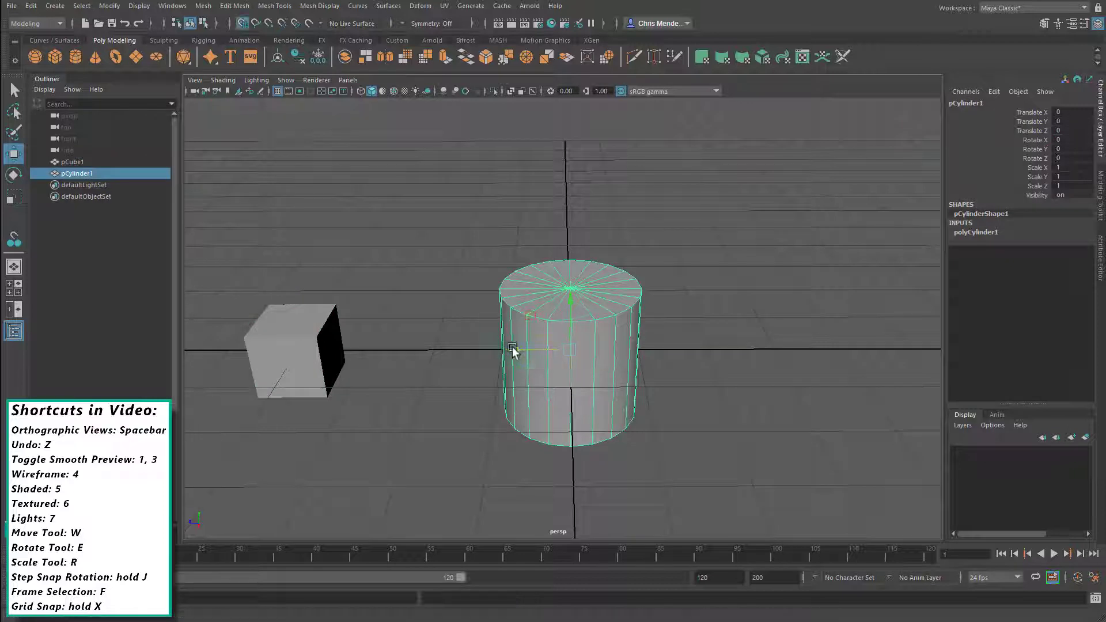
{"action": "left_click_drag", "start_coordinate": [513, 349], "coordinate": [436, 353]}
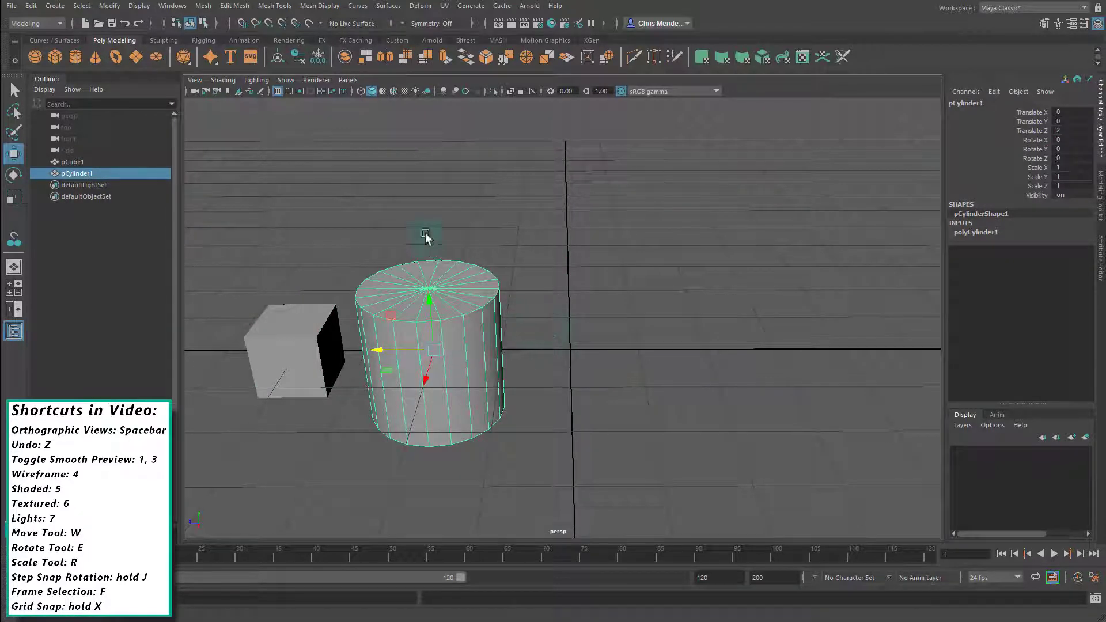
{"action": "left_click", "coordinate": [136, 57]}
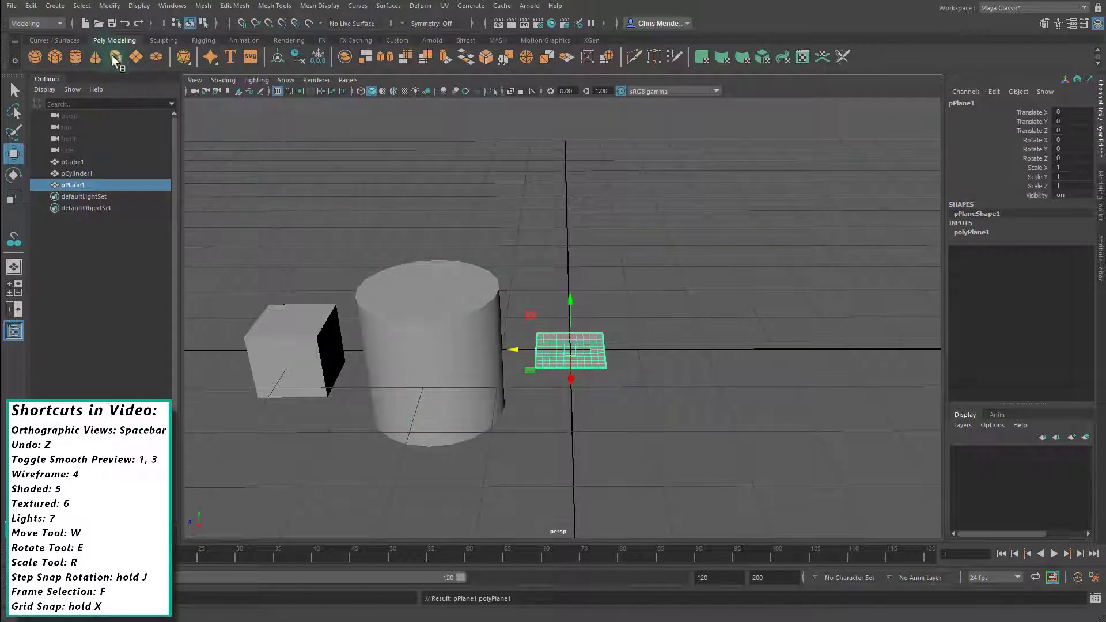
Step: Create a polygon sphere, grid-snap it to Translate Z -2, and clear the selection
{"action": "left_click", "coordinate": [32, 57]}
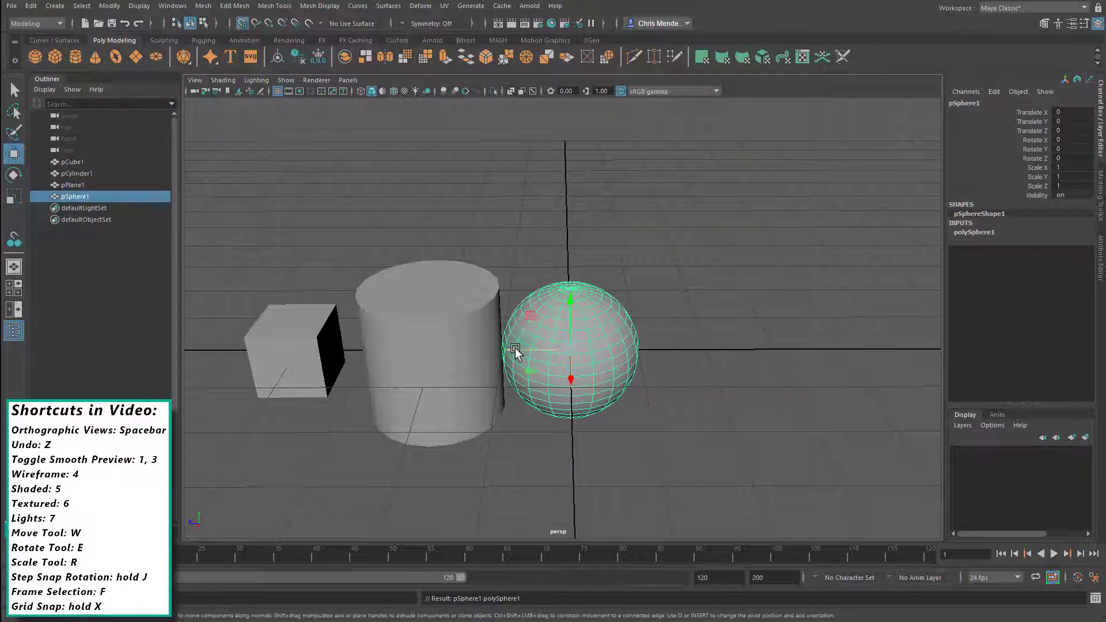
{"action": "left_click_drag", "start_coordinate": [515, 353], "coordinate": [733, 351]}
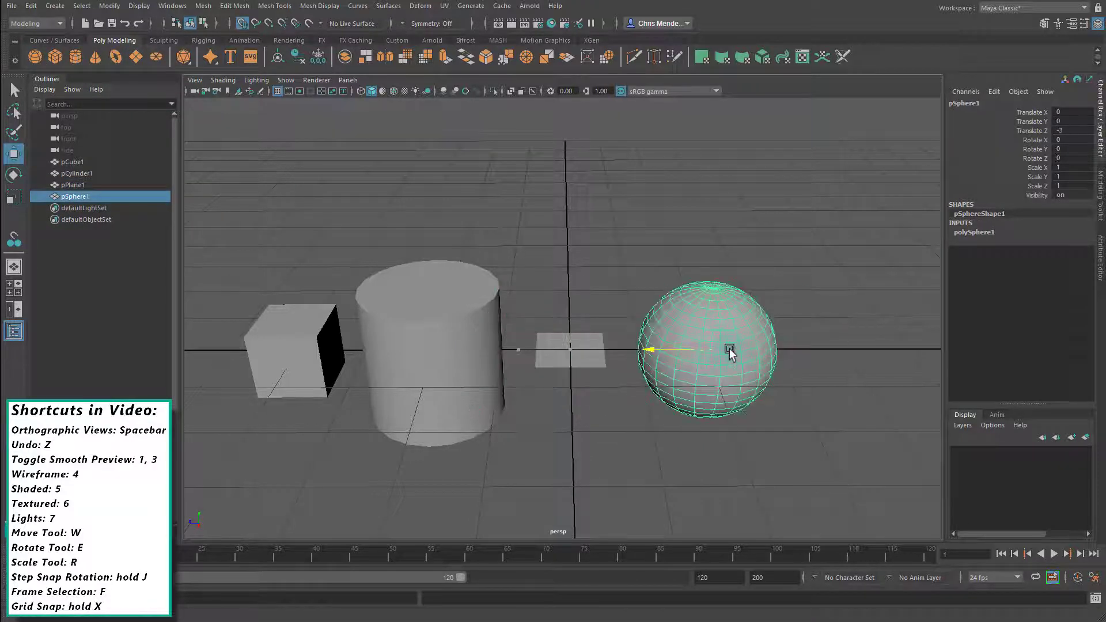
{"action": "left_click", "coordinate": [649, 436]}
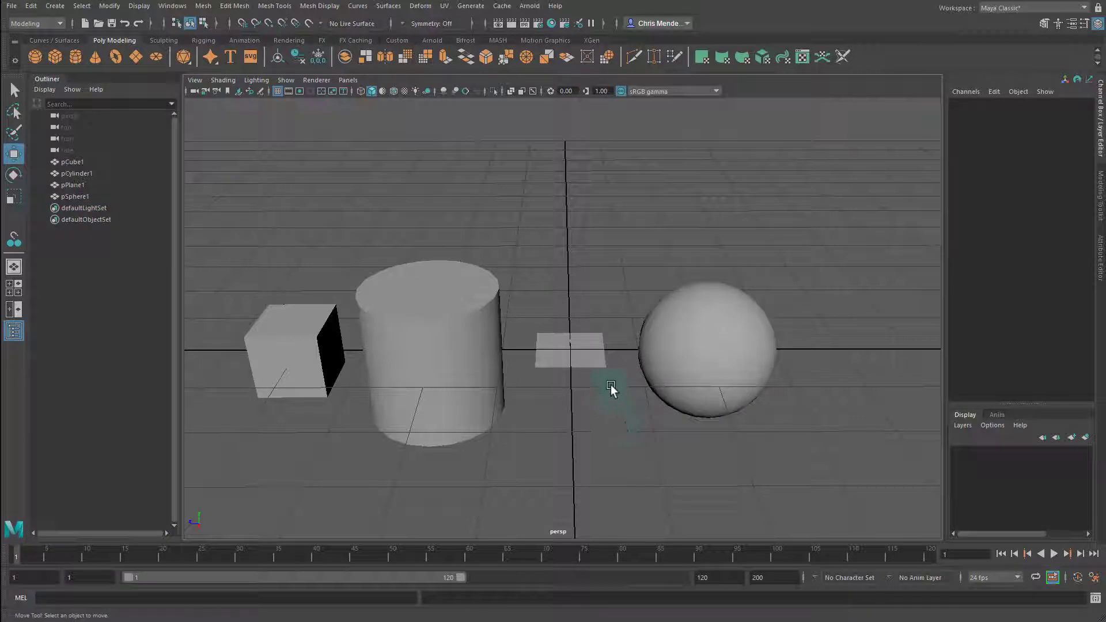
Step: Save the scene as a new version named savingDemo_v03.ma in the project's scenes folder
{"action": "mouse_move", "coordinate": [539, 377]}
{"action": "middle_mouse_down", "text": "alt"}
{"action": "mouse_move", "coordinate": [590, 372]}
{"action": "mouse_move", "coordinate": [558, 367]}
{"action": "middle_mouse_up", "text": "alt"}
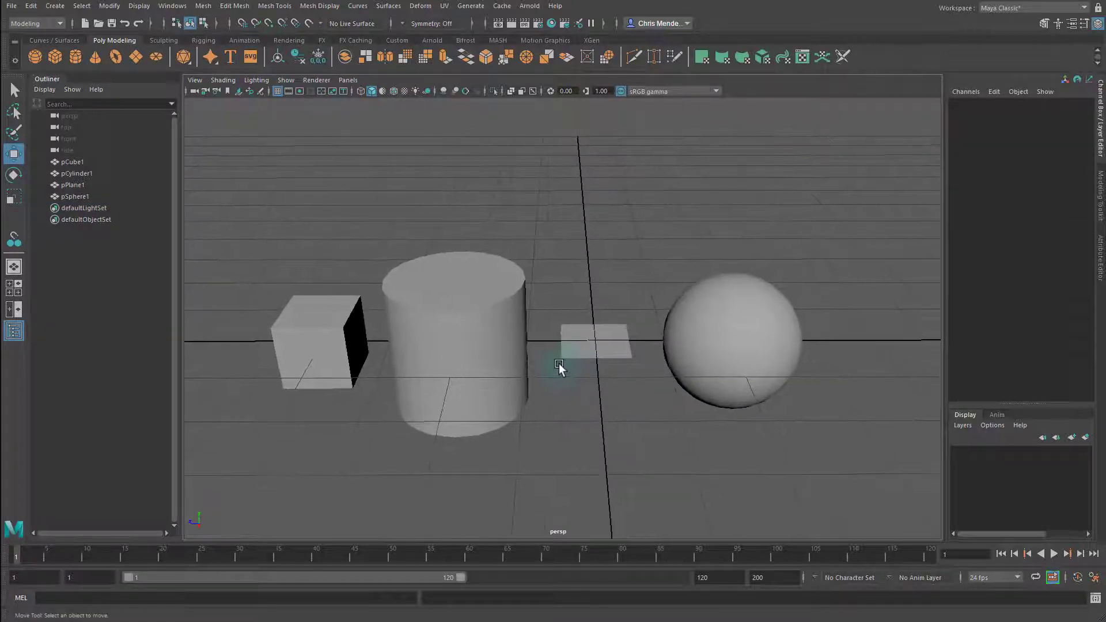
{"action": "left_click", "coordinate": [13, 6]}
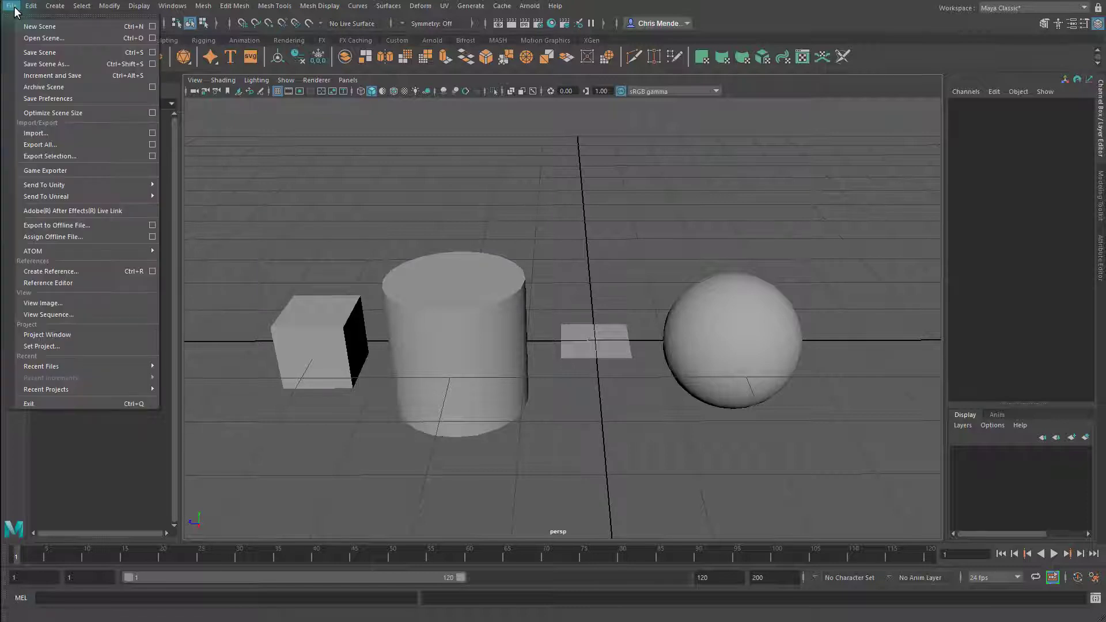
{"action": "left_click", "coordinate": [69, 67]}
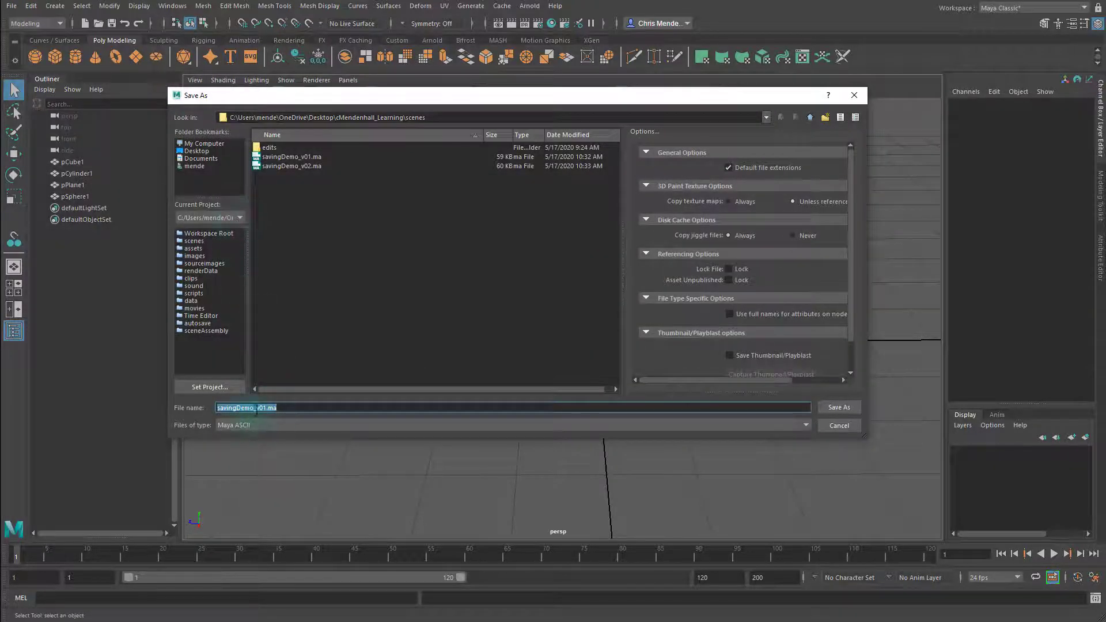
{"action": "left_click", "coordinate": [265, 408]}
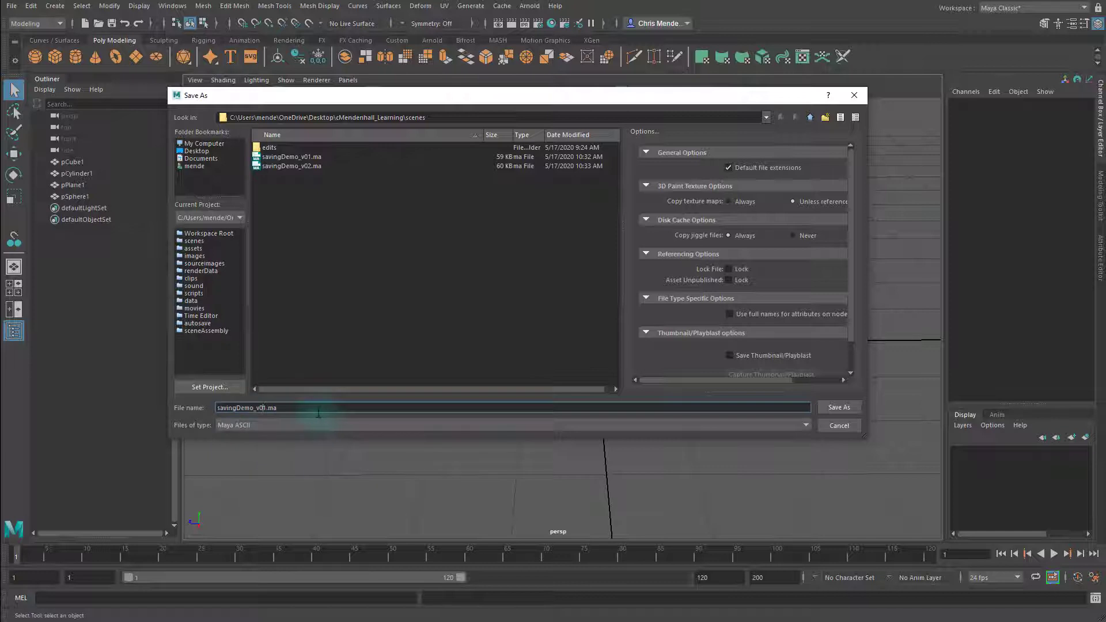
{"action": "key", "text": "BackSpace"}
{"action": "left_click", "coordinate": [839, 407]}
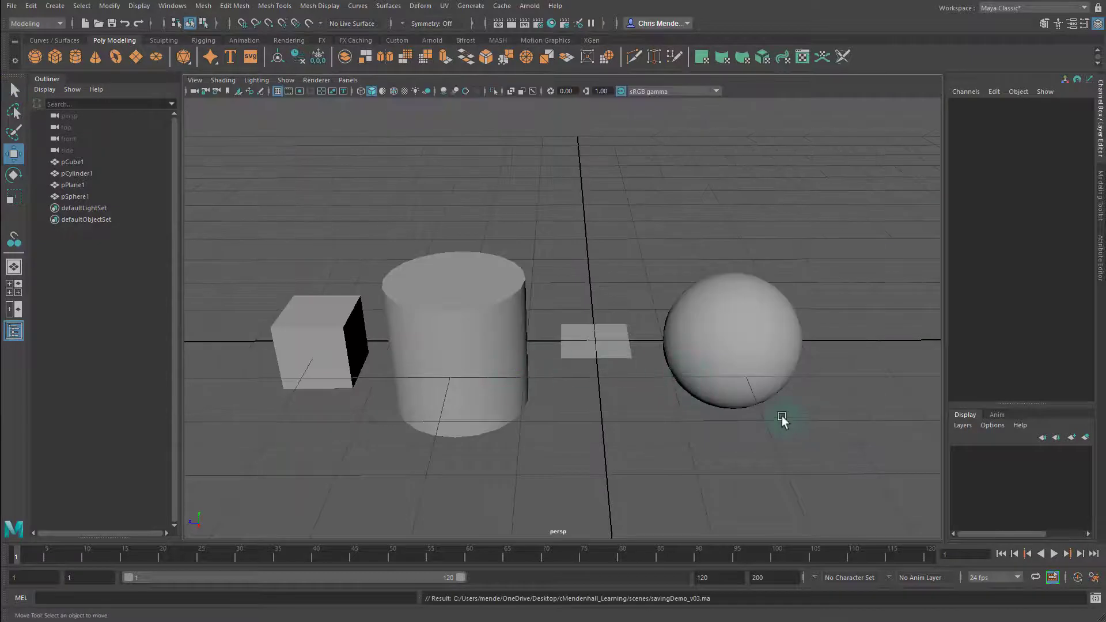